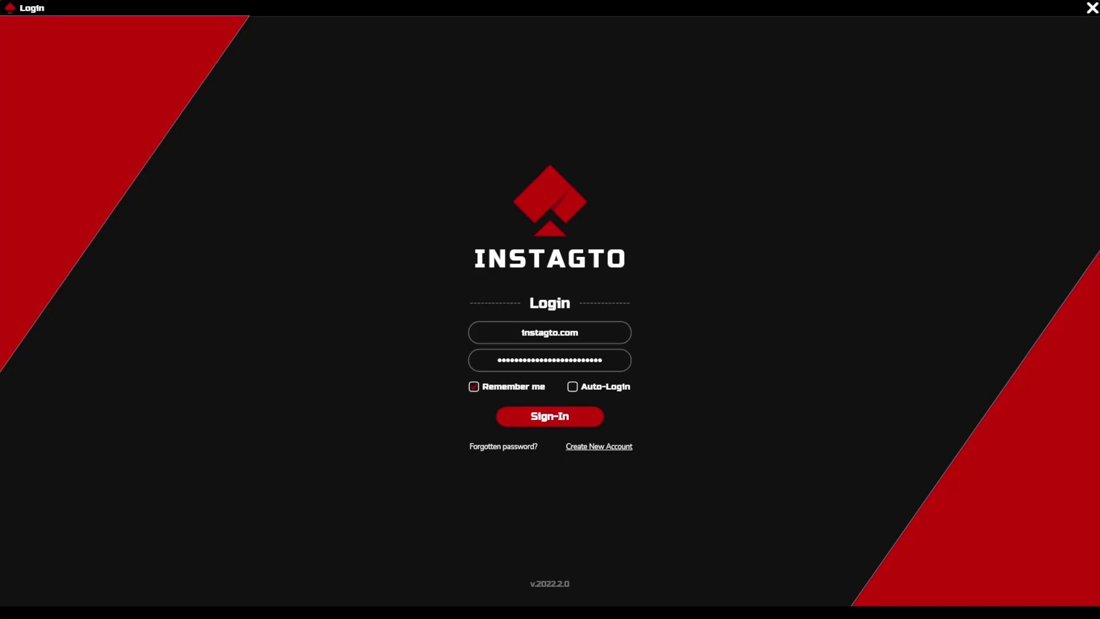
Sign in to InstaGTO from the login screen.
left_click(549, 423)
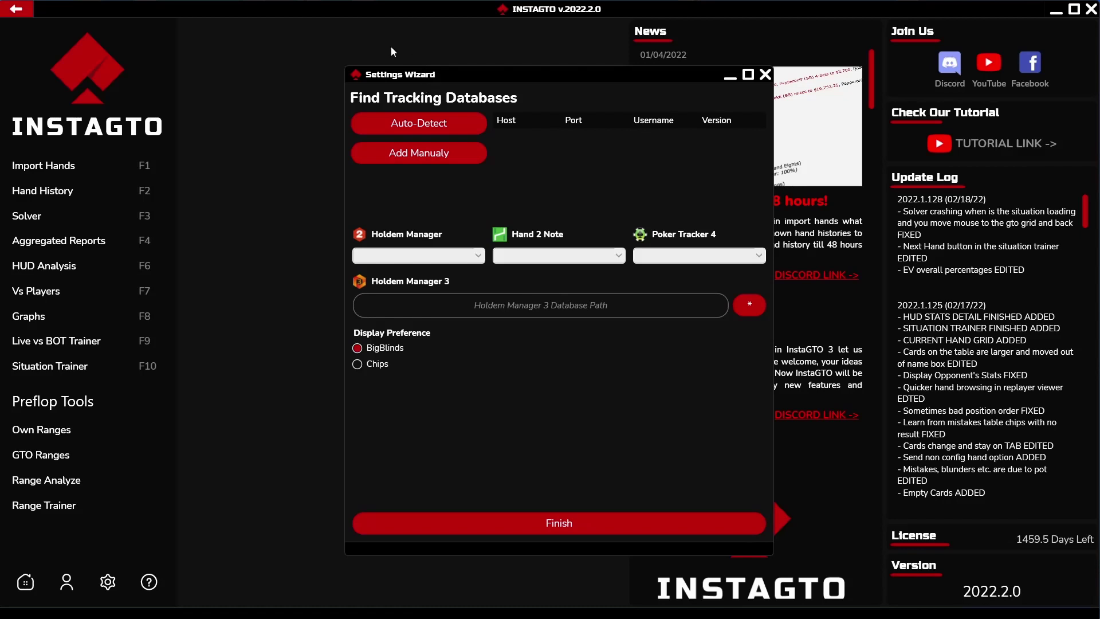
Auto-detect tracking databases and select PT4 DB as the Poker Tracker 4 database.
left_click(408, 126)
left_click(652, 280)
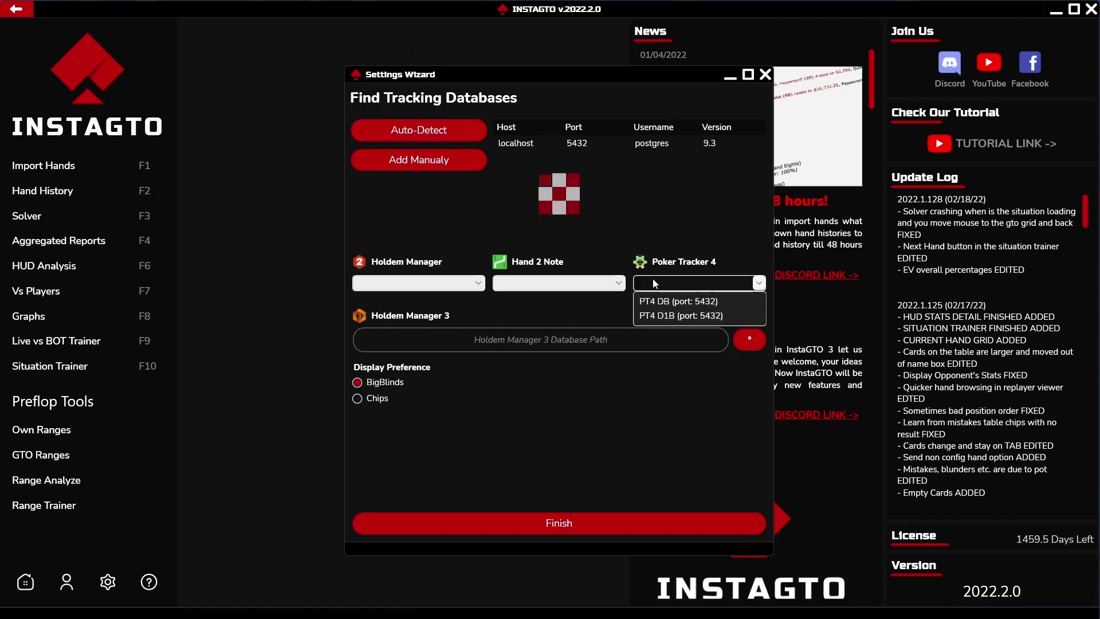
left_click(652, 302)
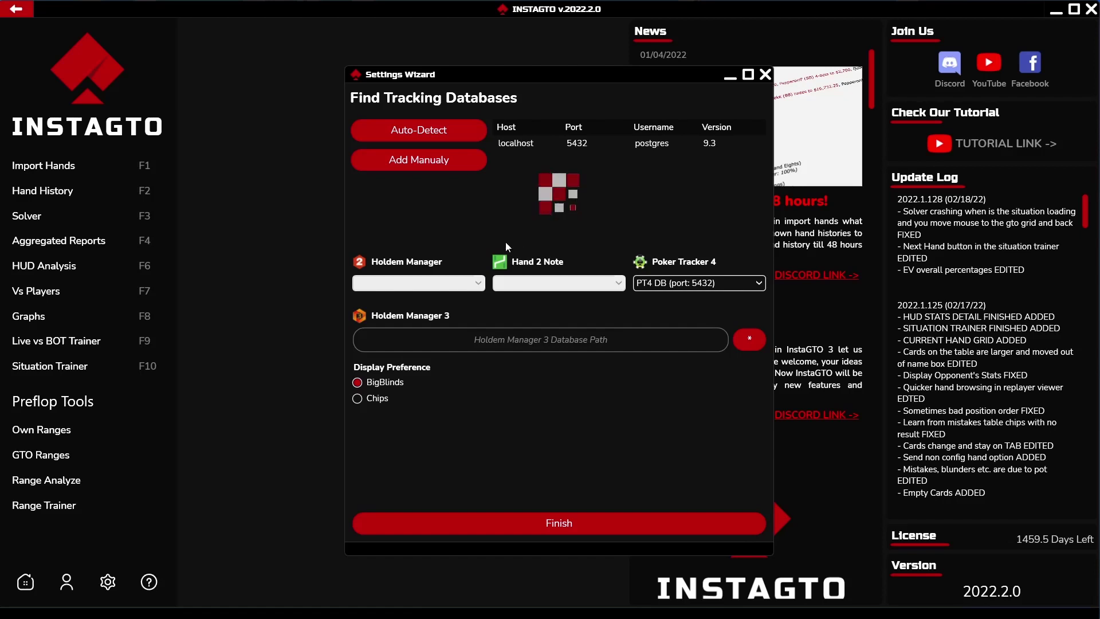
left_click(419, 160)
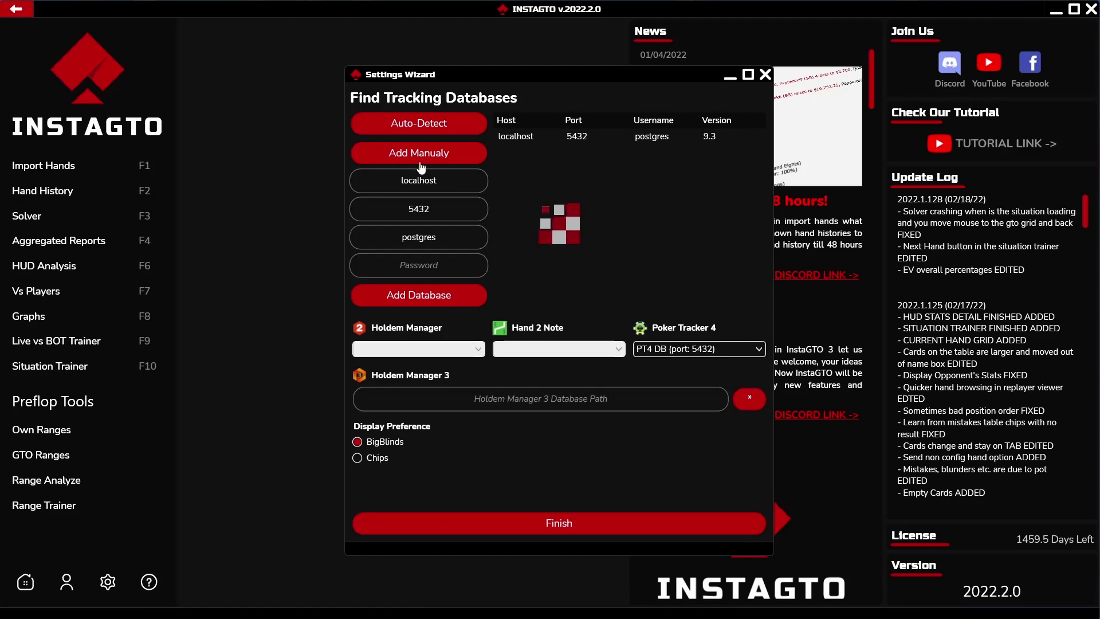
left_click(420, 153)
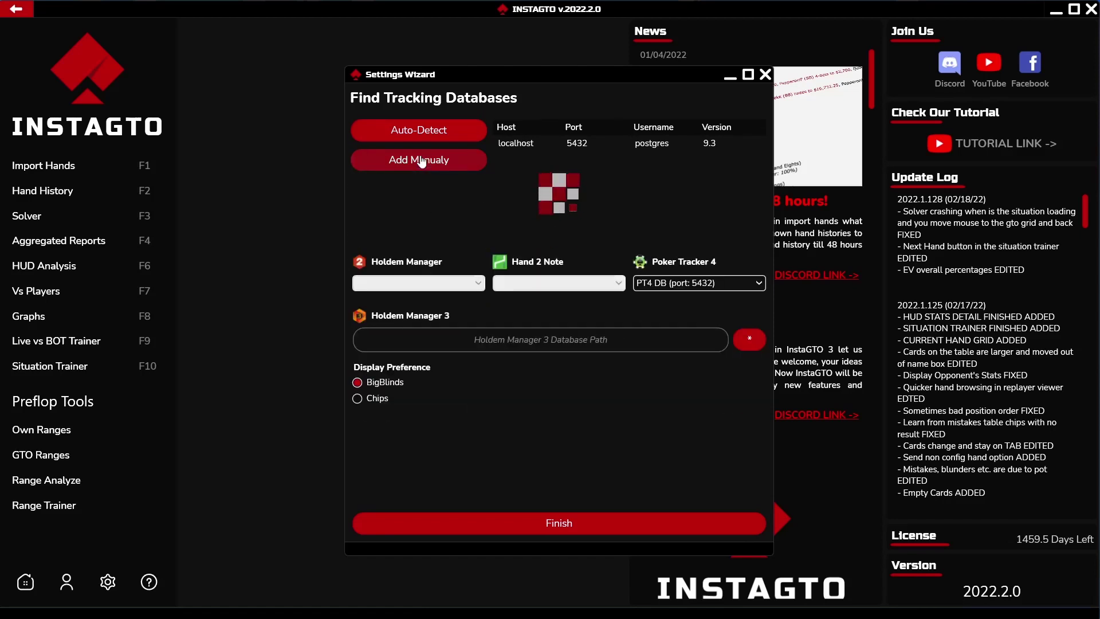
Confirm the PT4 DB connection (port 5432) in Settings > Databases, then finish the wizard.
left_click(107, 581)
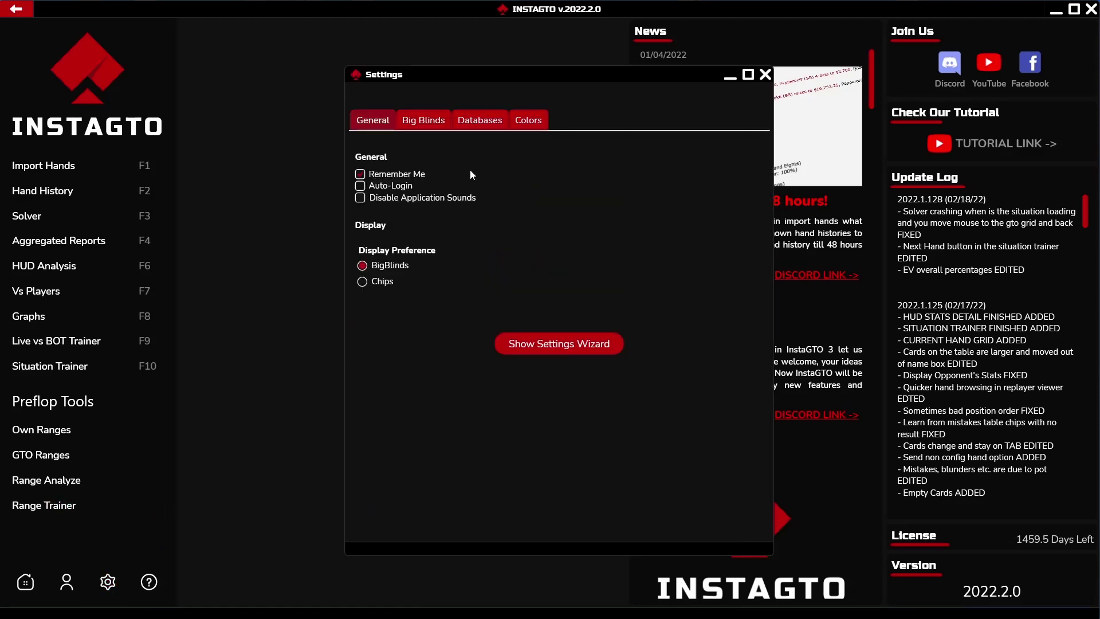
left_click(483, 123)
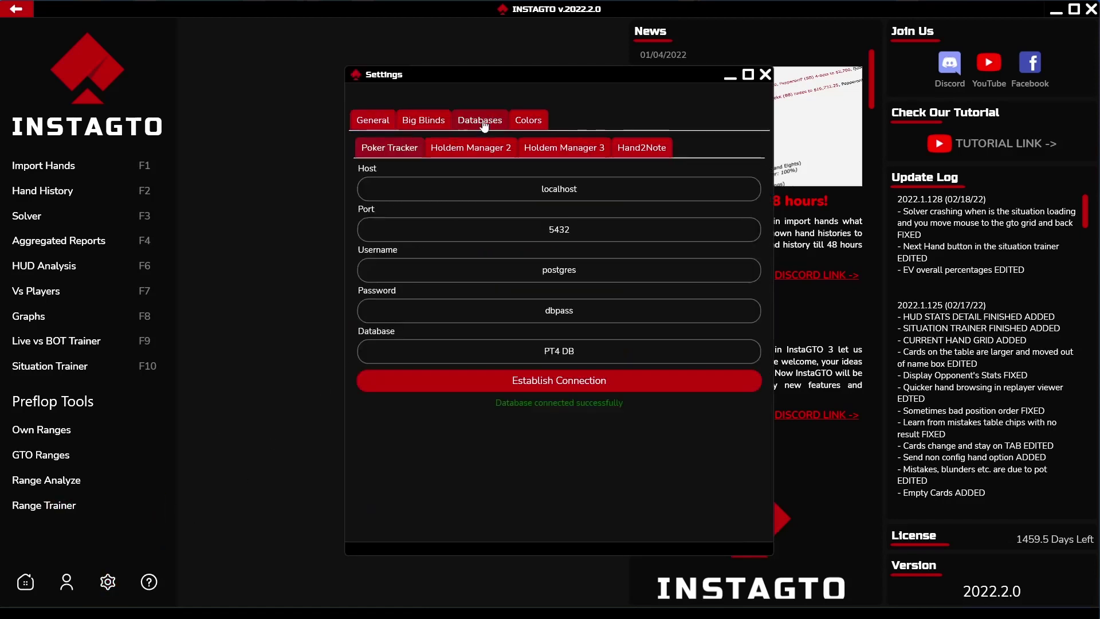
left_click(765, 75)
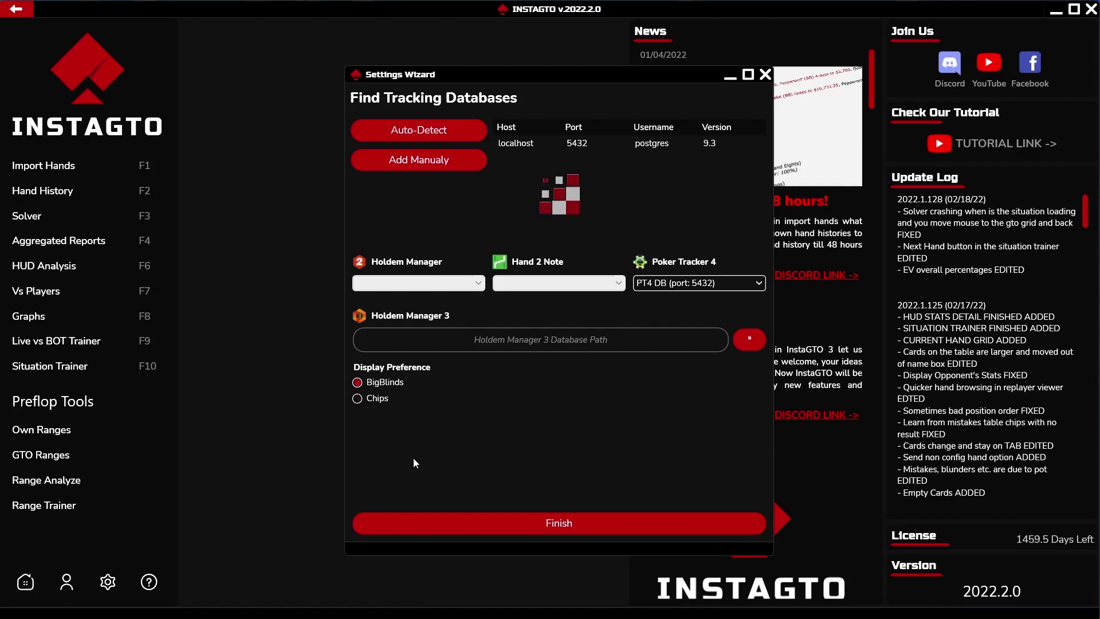
left_click(560, 524)
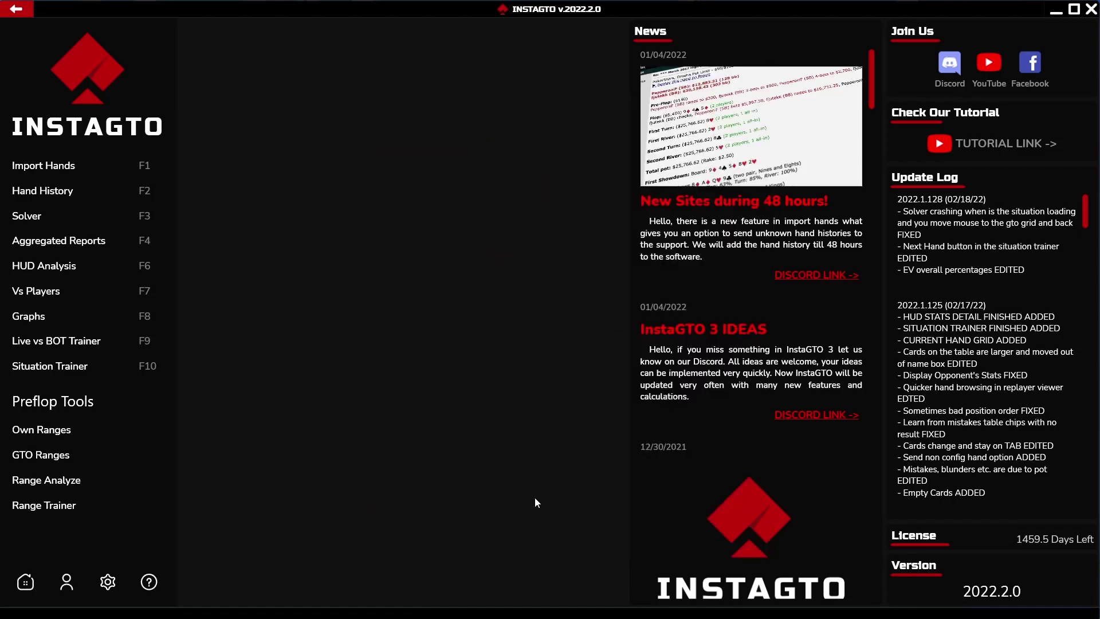
Import the last 50000 hands from the PT4 database and calculate them.
left_click(95, 172)
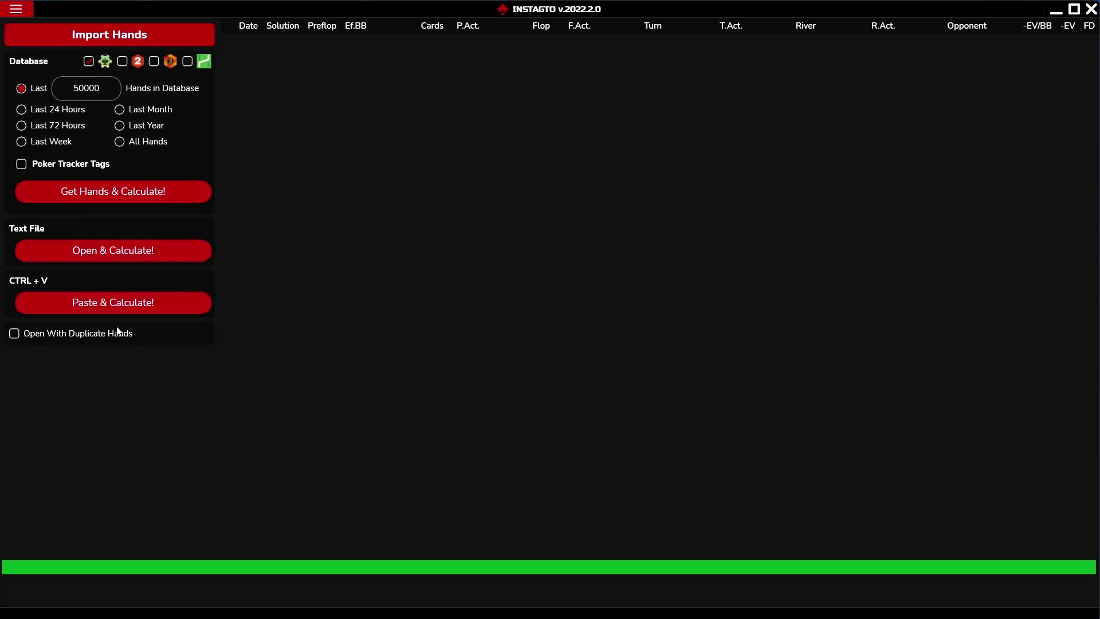
left_click(15, 17)
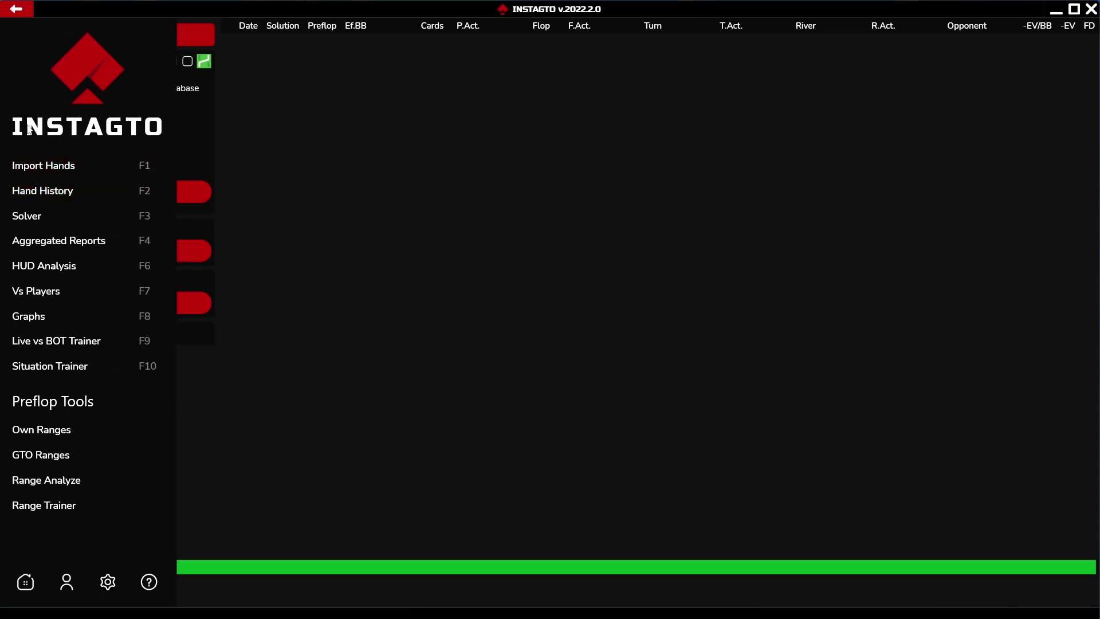
left_click(26, 169)
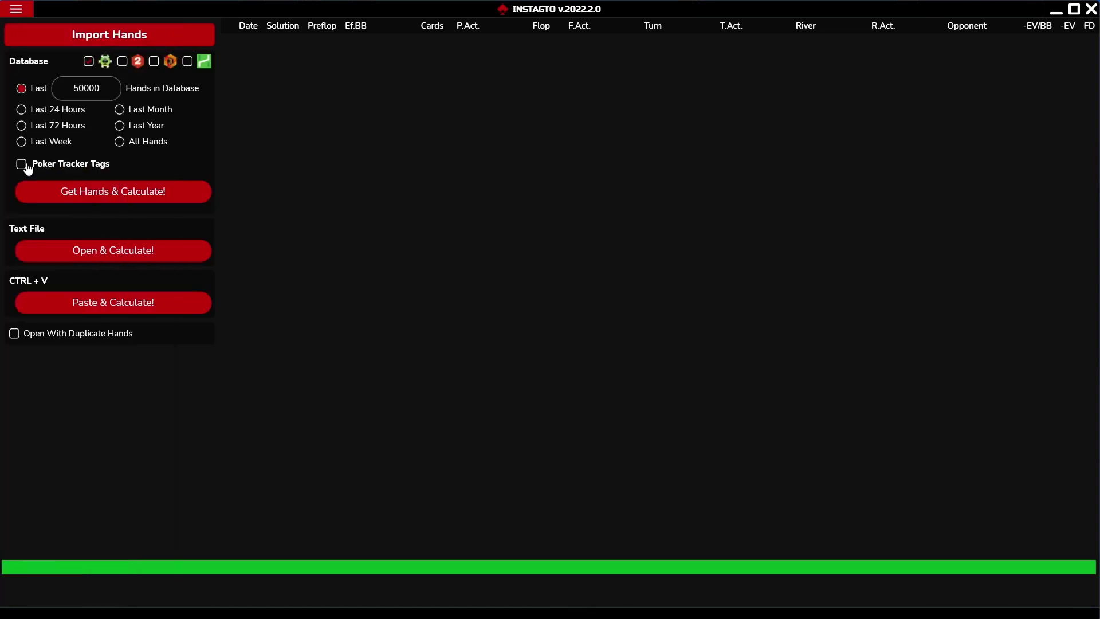
left_click(68, 194)
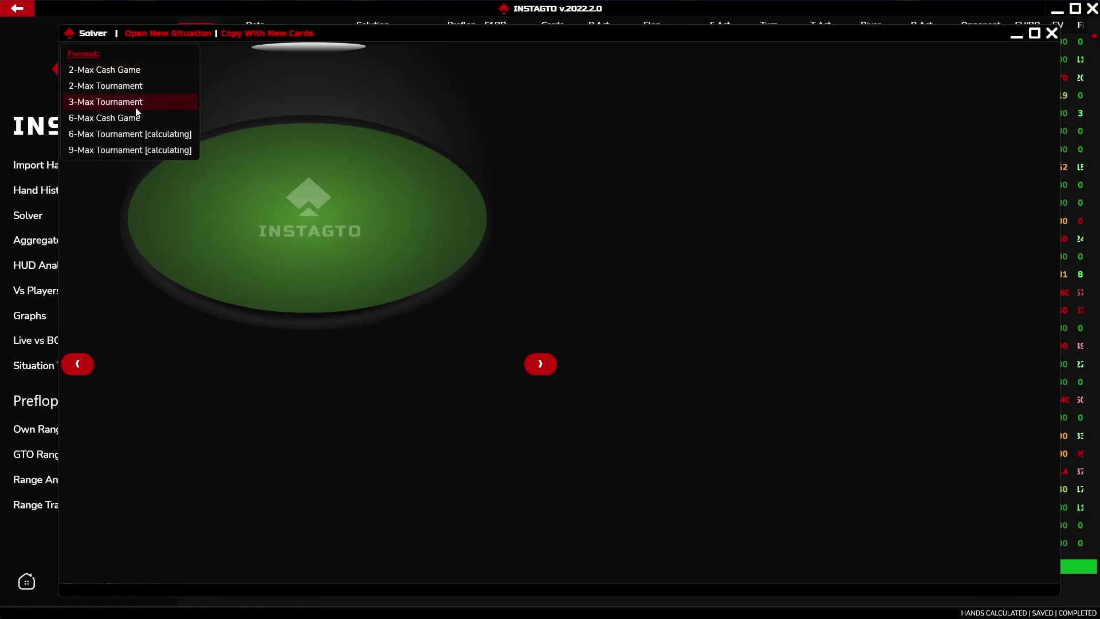
Load the 3-Max Tournament SB vs. BB spot at 25 big blinds.
left_click(96, 106)
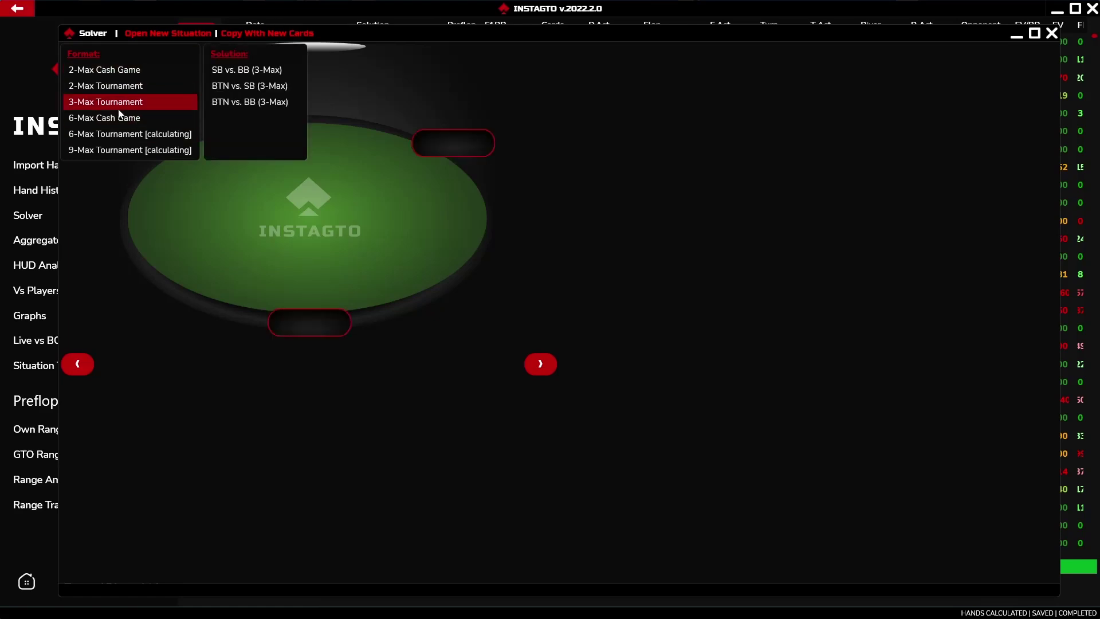
left_click(238, 76)
left_click(332, 72)
left_click(438, 123)
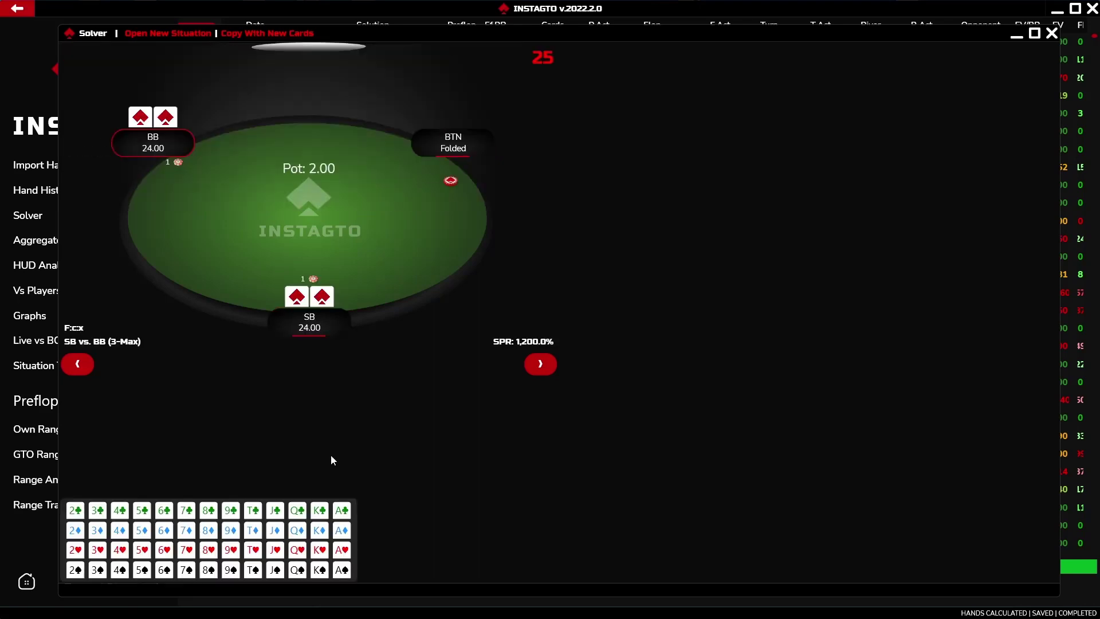
Deal the J♦9♥8♥ flop in the card picker.
left_click(208, 550)
left_click(231, 550)
left_click(275, 532)
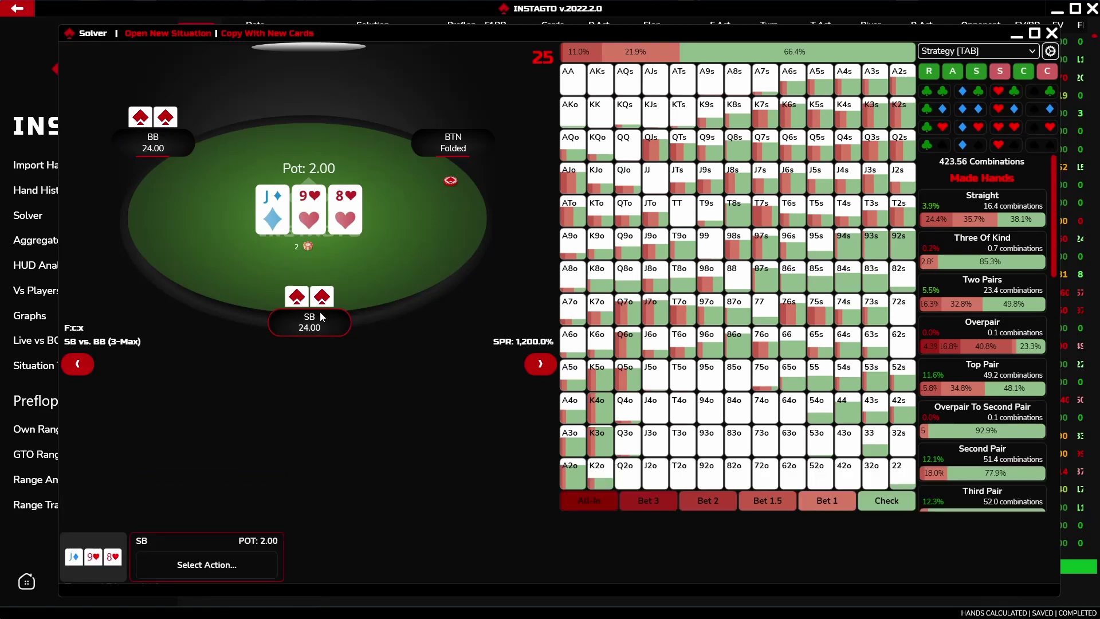
Play SB check, BB bet 1, SB call, 3♣ turn, SB check, then show BB's turn strategy.
mouse_move(195, 578)
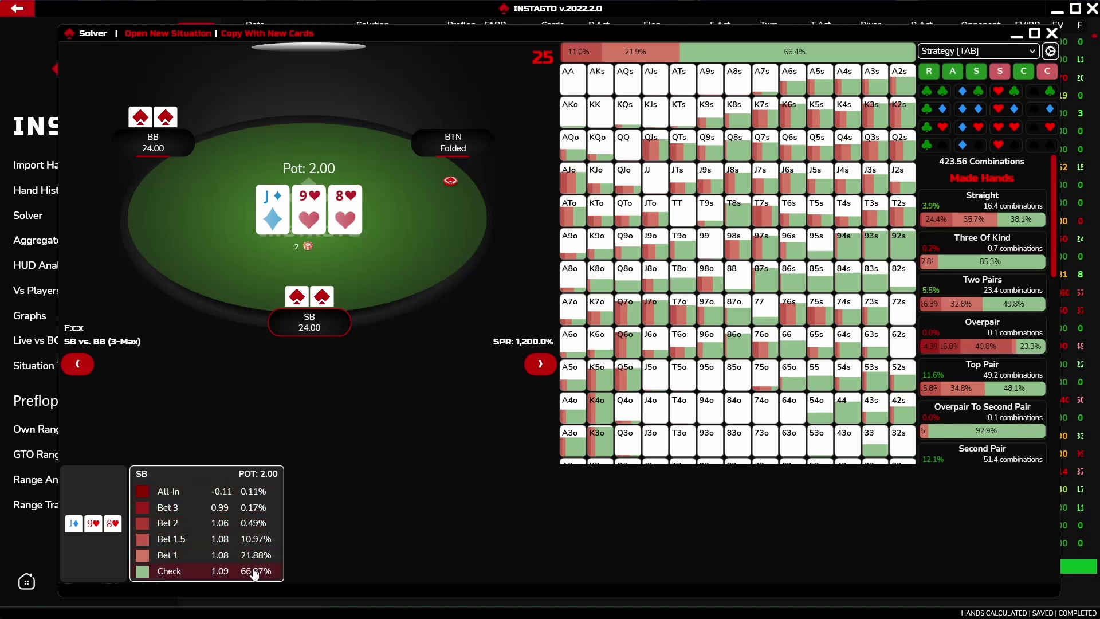
left_click(164, 576)
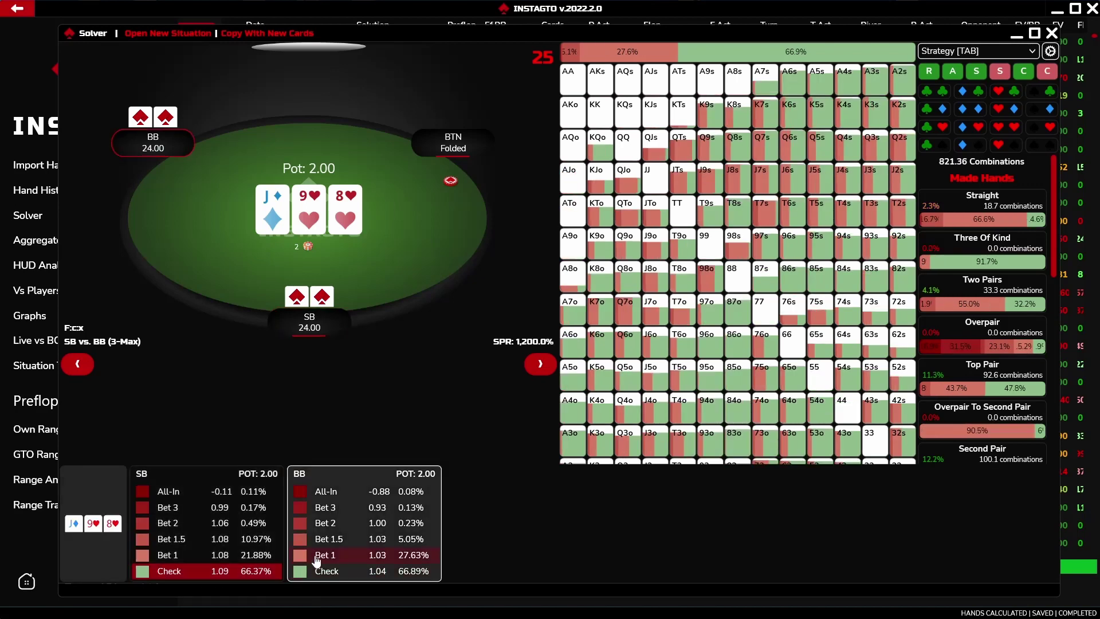
left_click(402, 559)
left_click(502, 556)
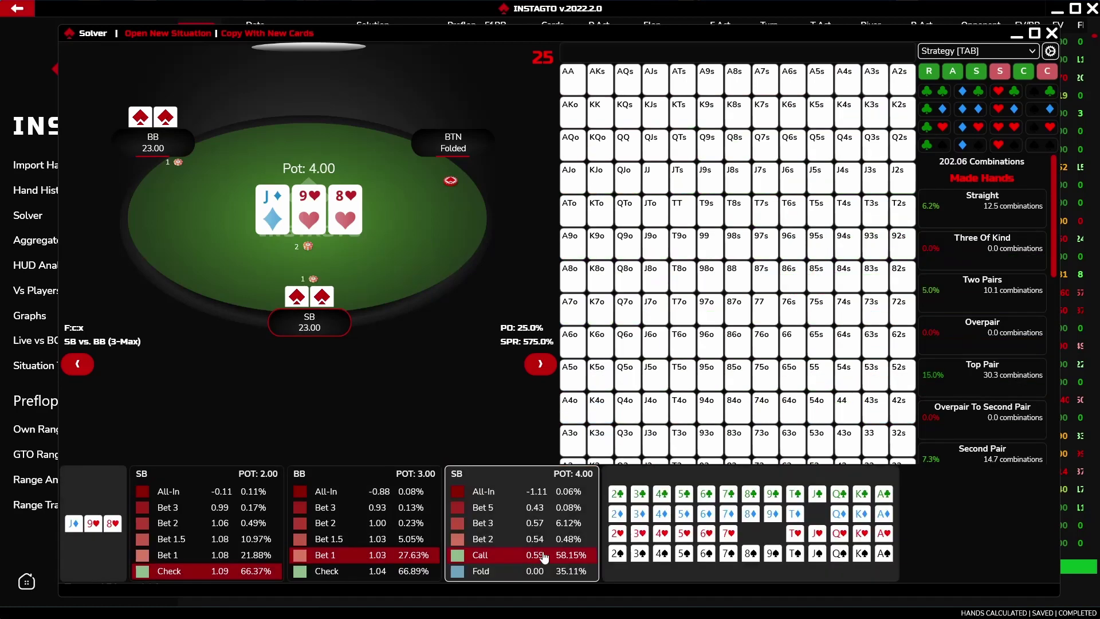
left_click(640, 503)
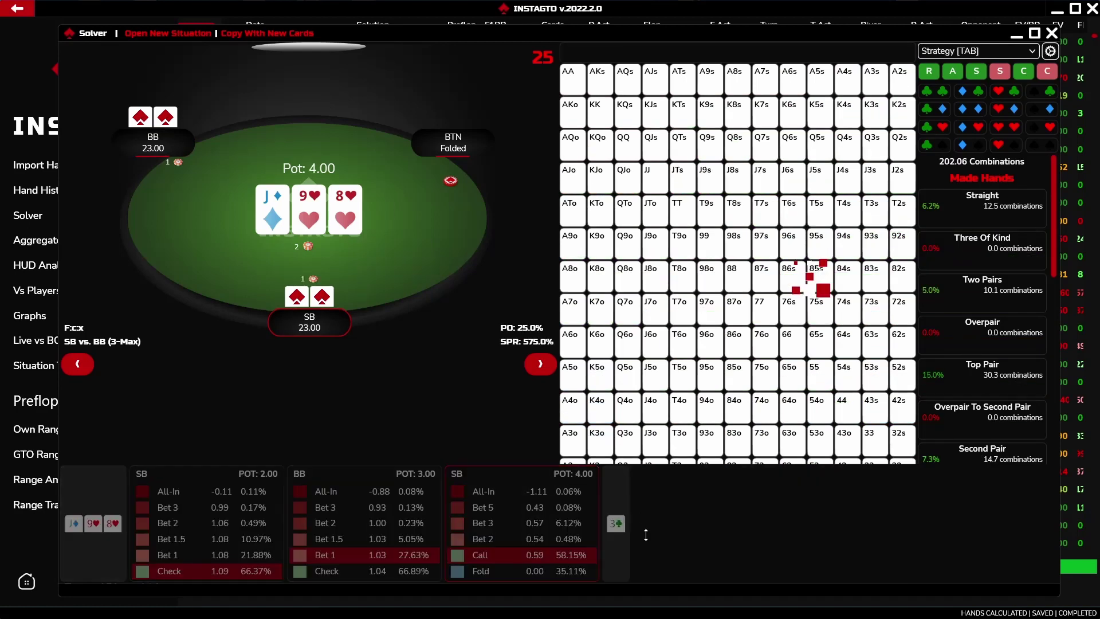
left_click(658, 555)
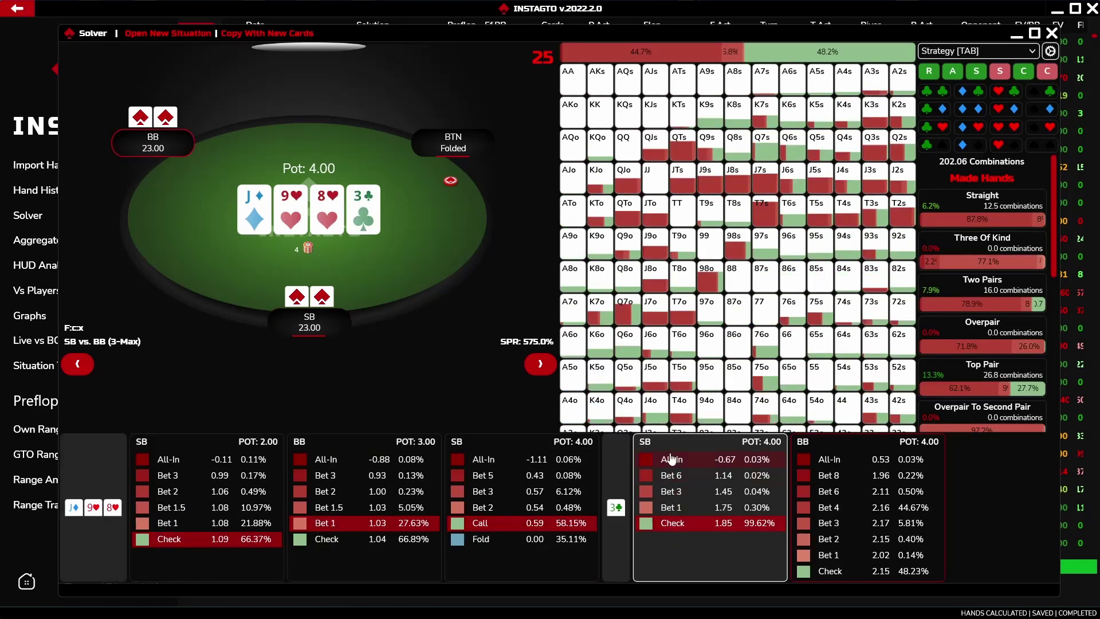
left_click(654, 444)
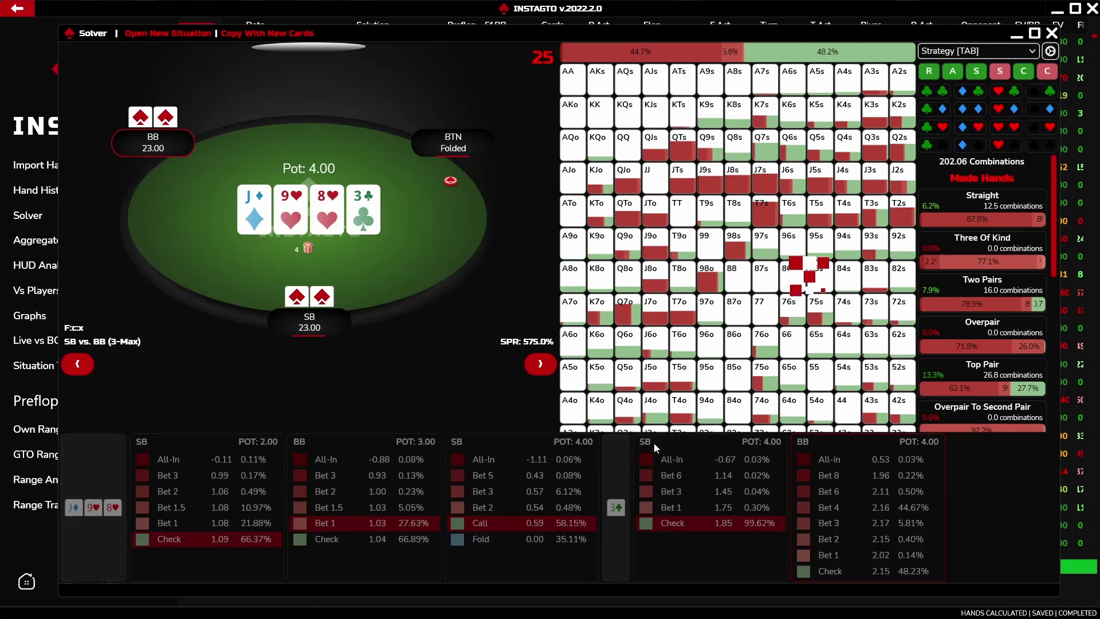
left_click(806, 444)
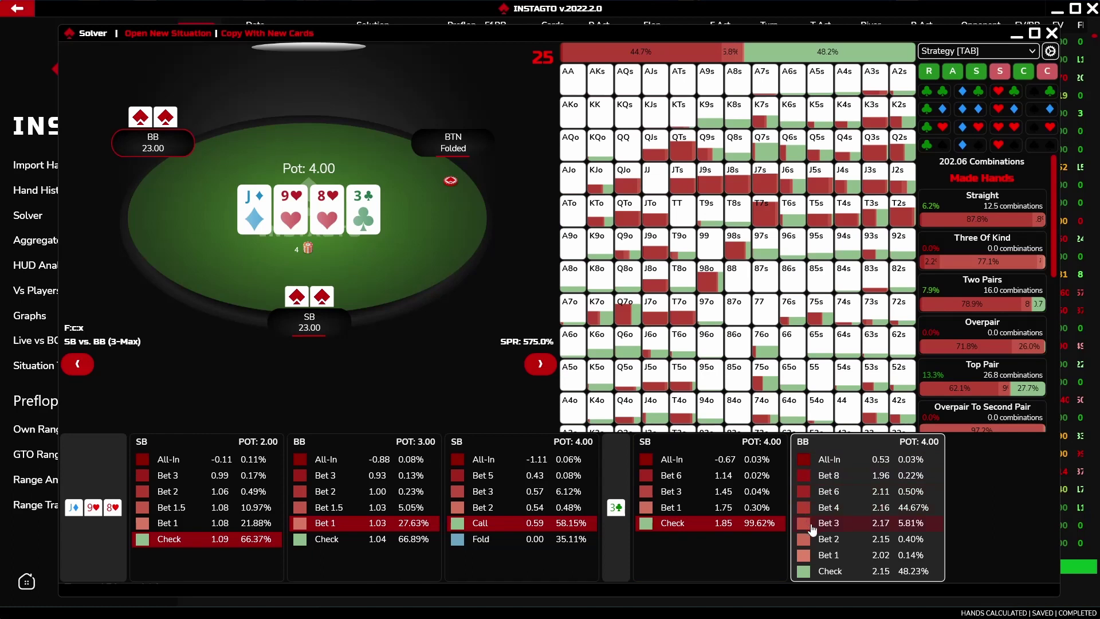
Cycle the range grid through EV IP, EV OOP and Equity back to Strategy, and toggle the R filter.
mouse_move(794, 326)
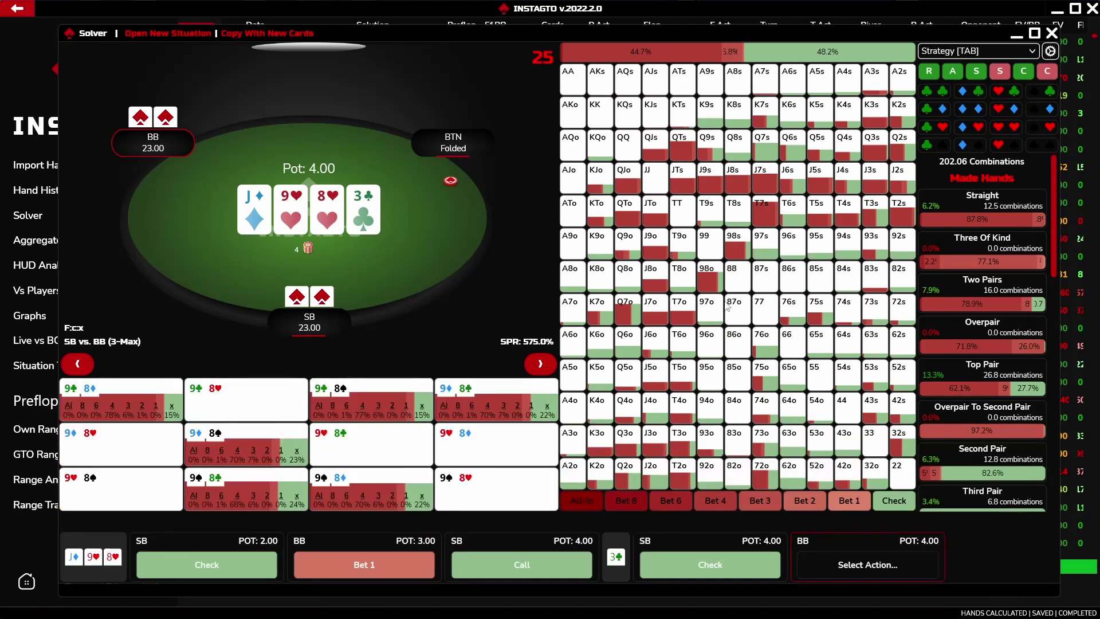
mouse_move(768, 224)
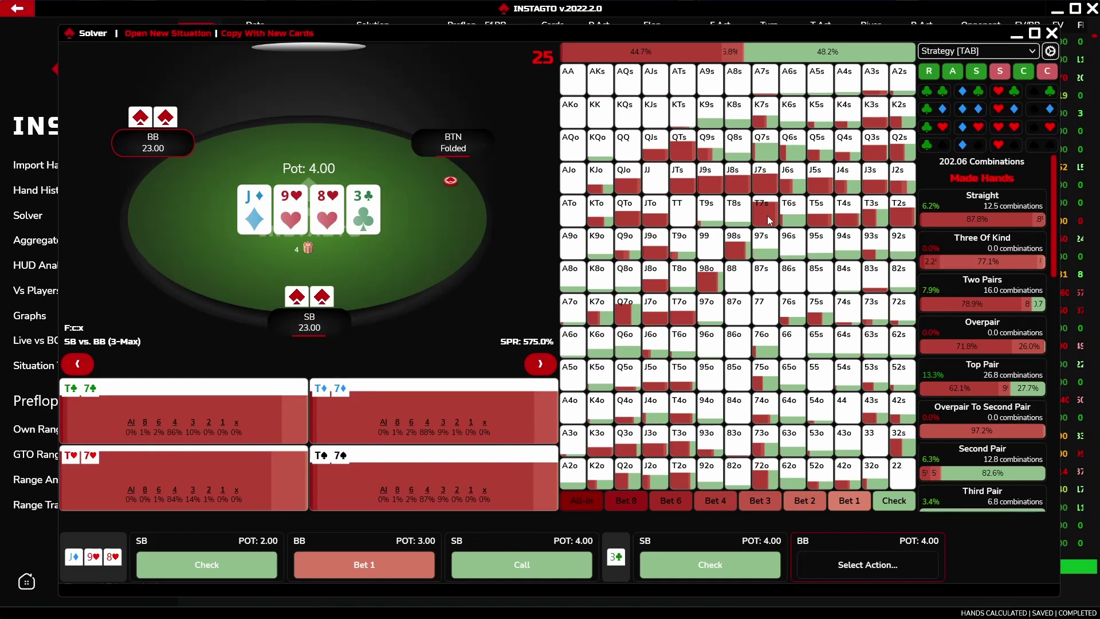
mouse_move(763, 123)
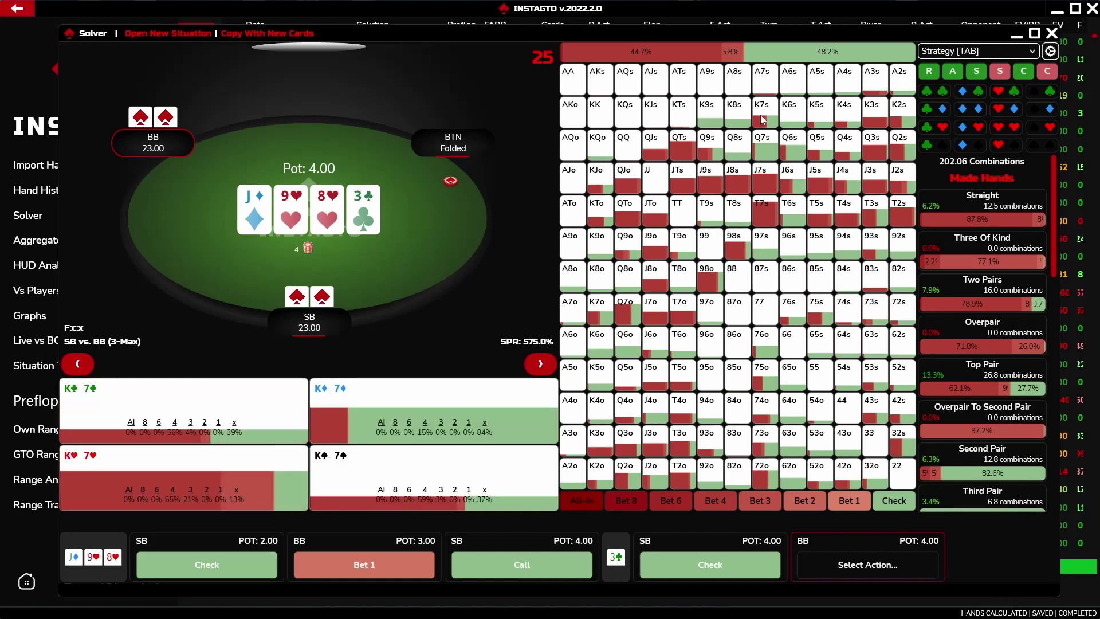
key("Tab")
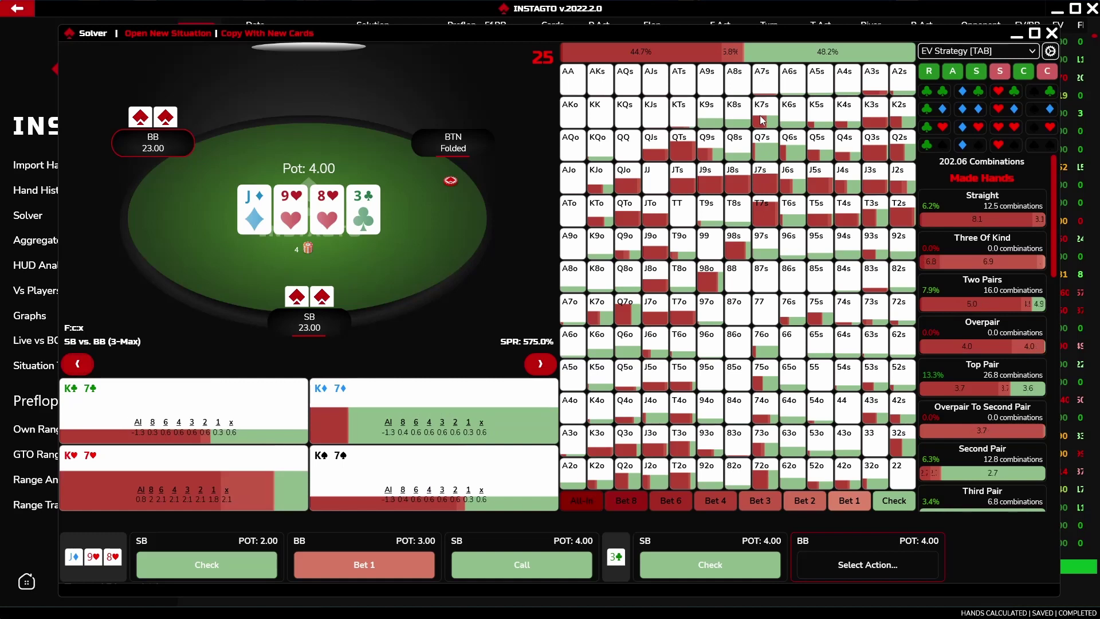
key("Tab")
key("Tab")
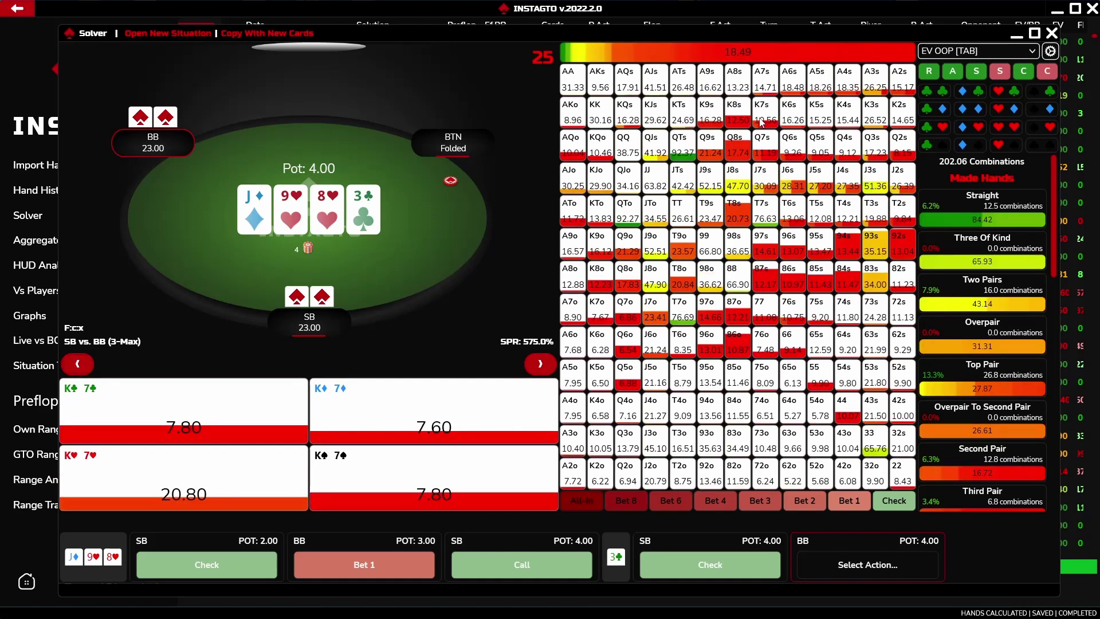
key("Tab")
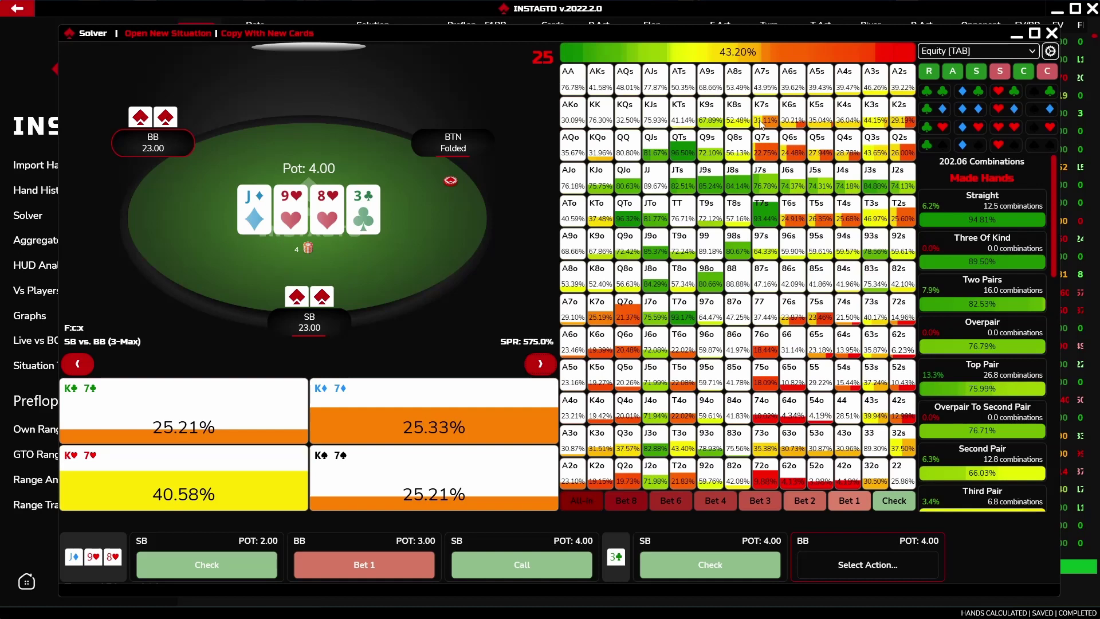
key("Tab")
left_click(925, 75)
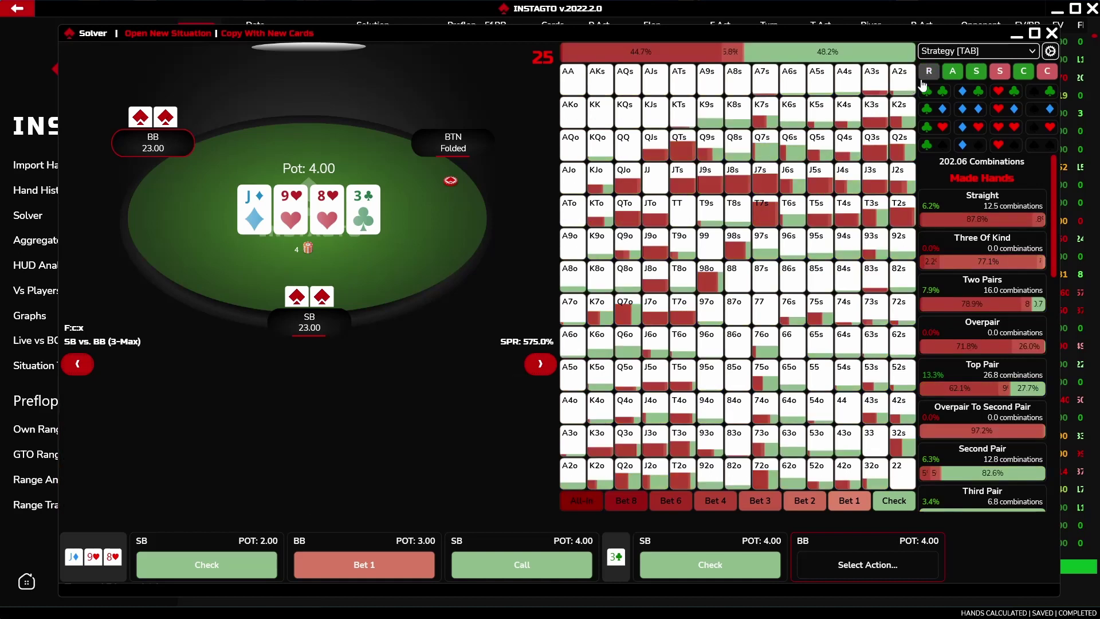
left_click(924, 77)
left_click(924, 77)
left_click(923, 78)
left_click(924, 78)
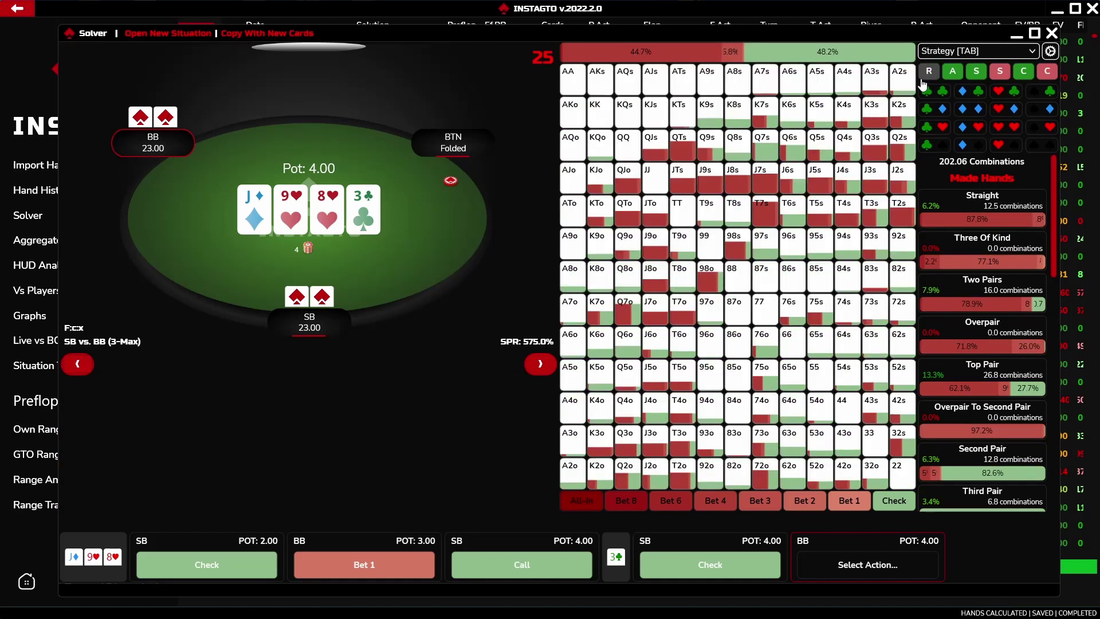
left_click(951, 74)
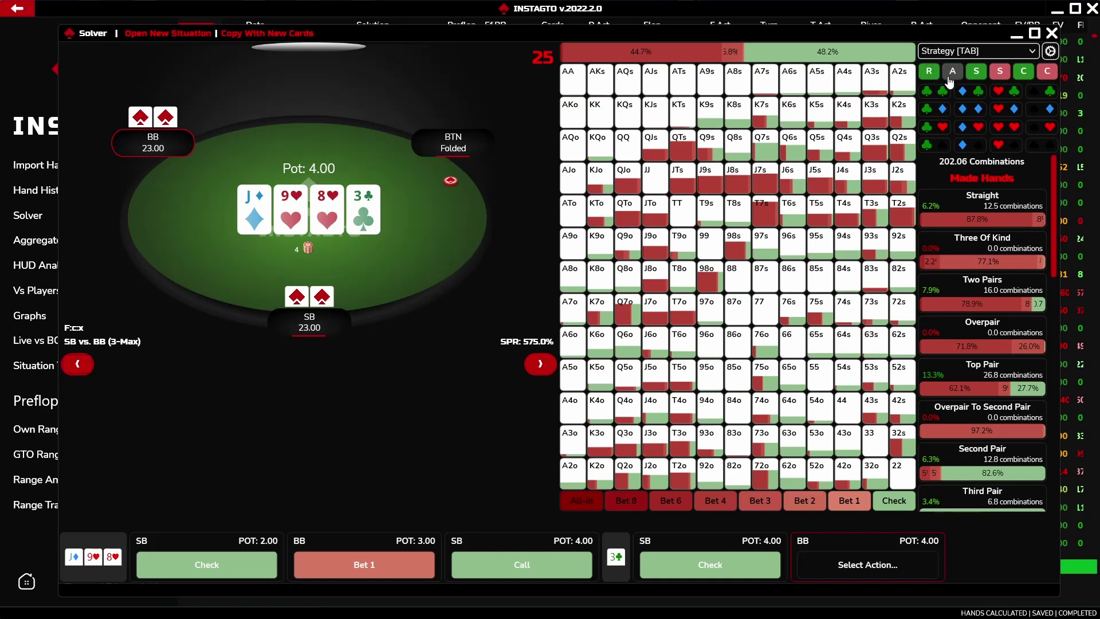
left_click(949, 81)
left_click(950, 82)
left_click(951, 82)
left_click(951, 82)
left_click(950, 81)
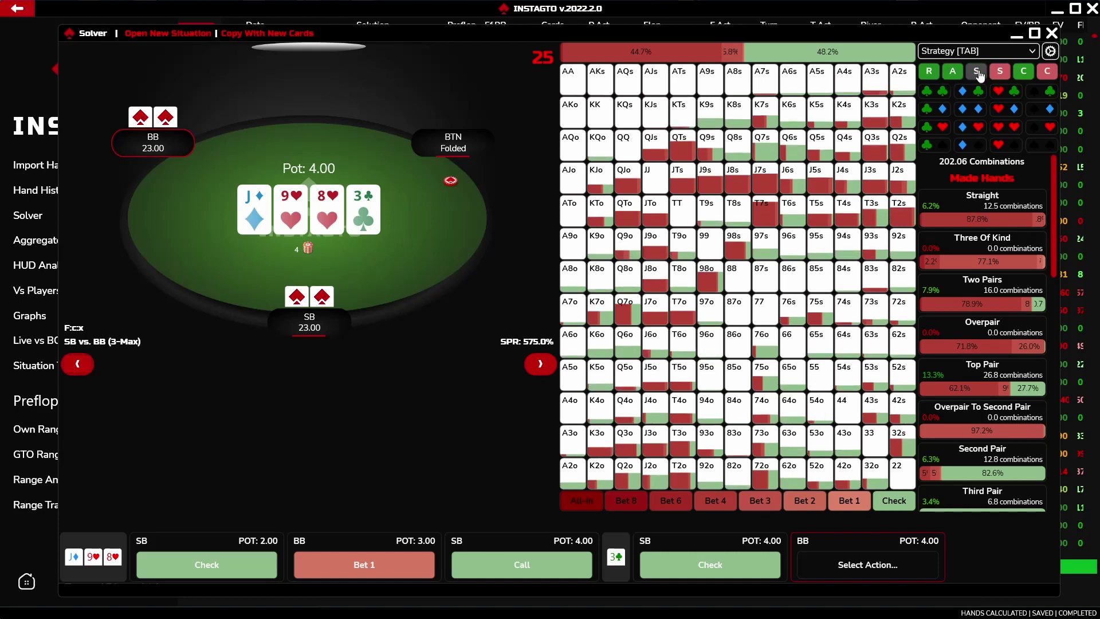
left_click(978, 75)
left_click(996, 76)
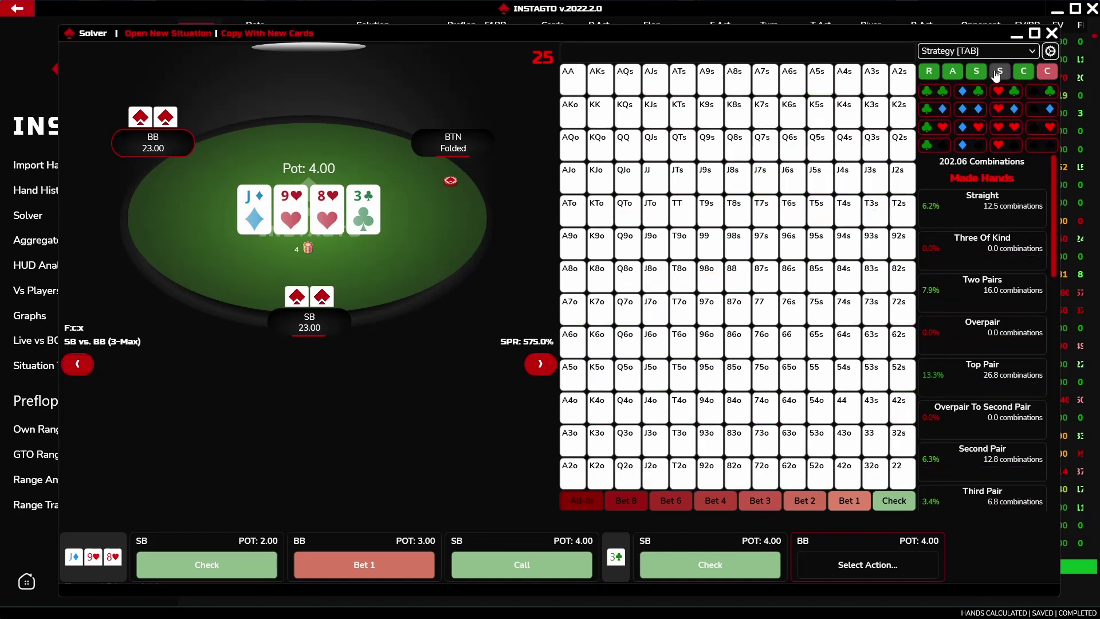
left_click(996, 76)
left_click(995, 77)
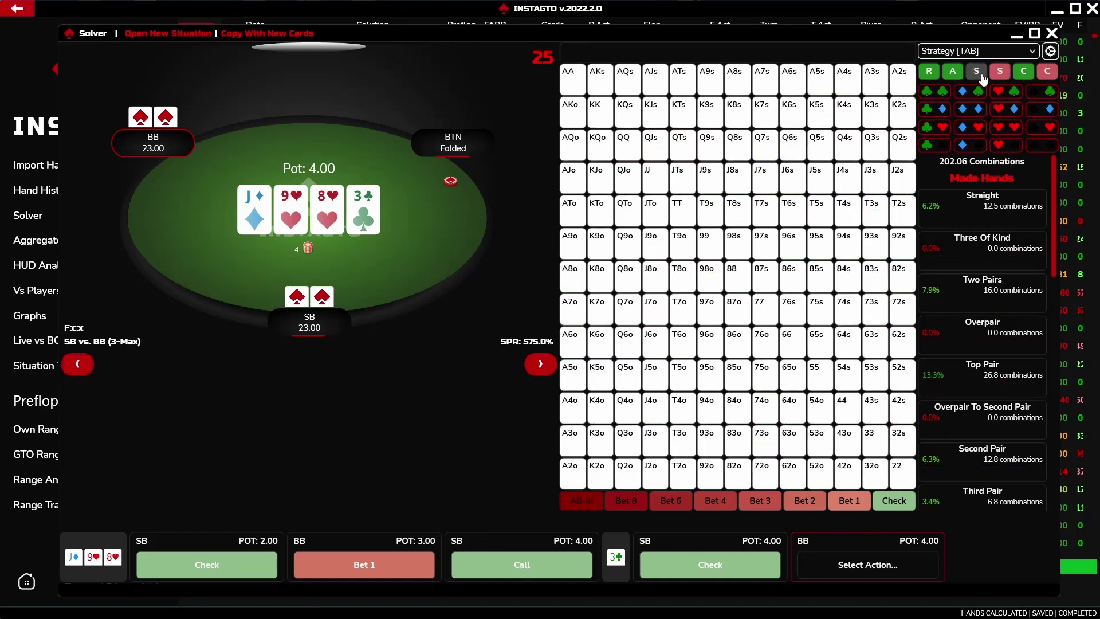
left_click(997, 76)
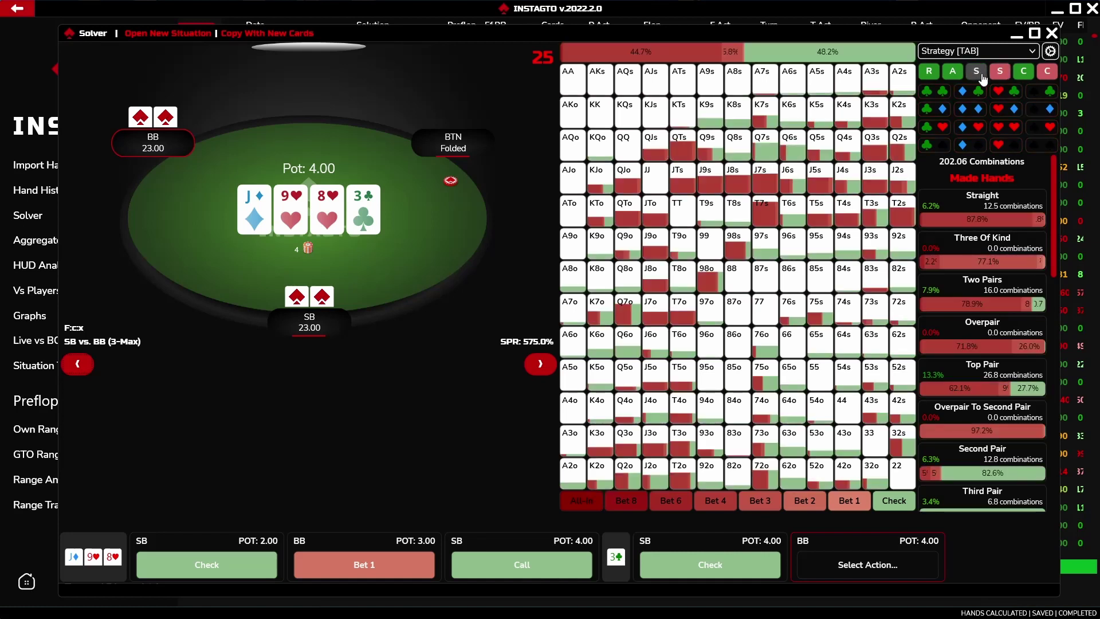
left_click(1044, 76)
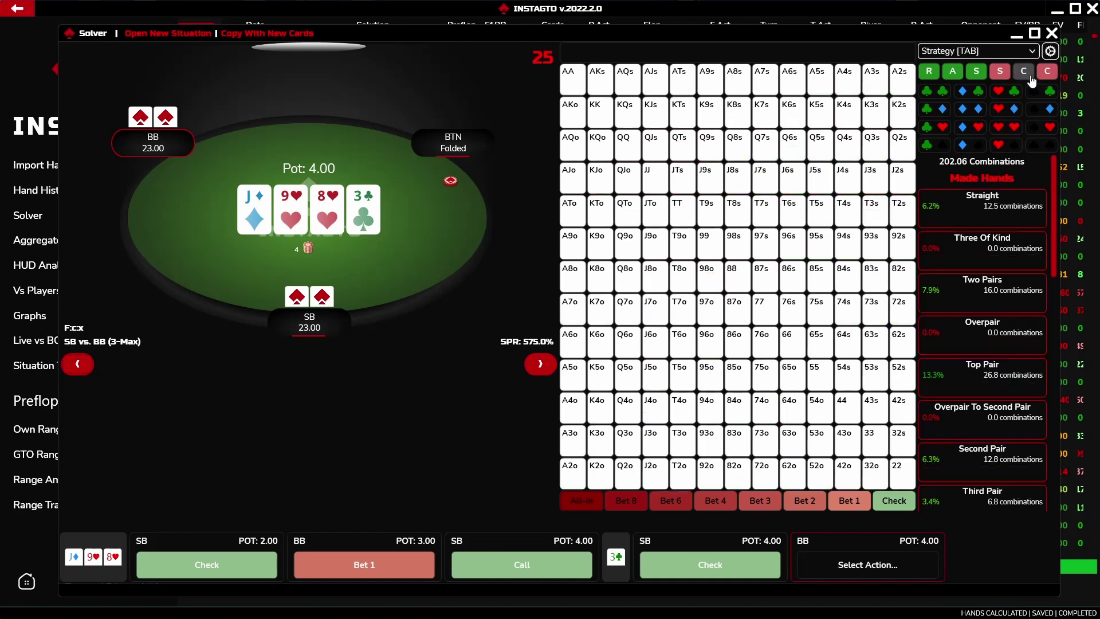
left_click(1023, 76)
left_click(1024, 76)
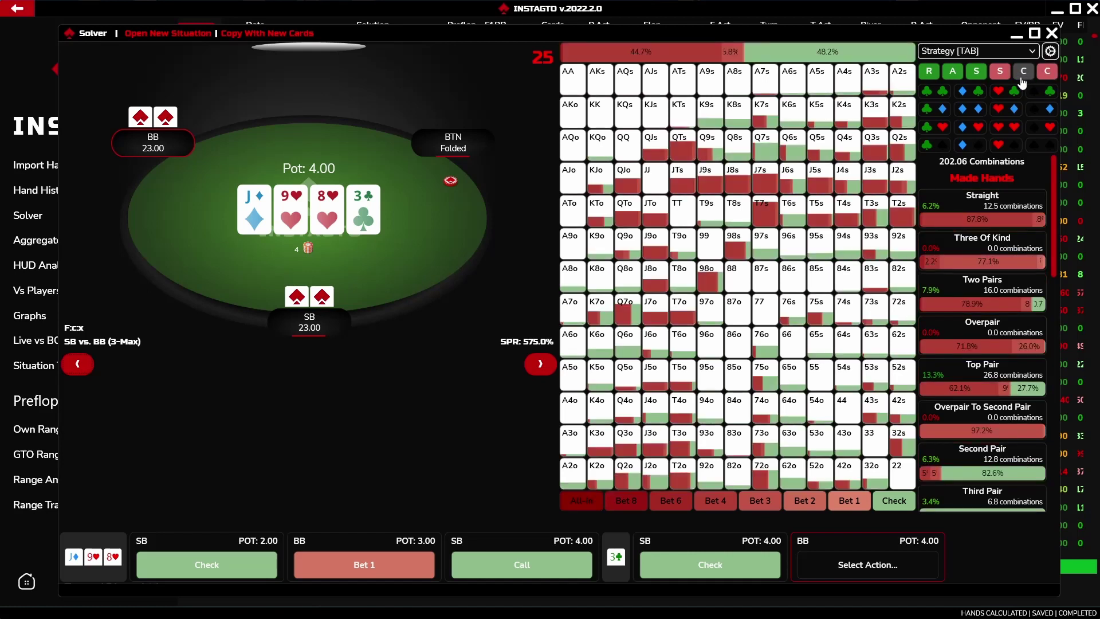
left_click(1022, 74)
left_click(972, 109)
left_click(999, 109)
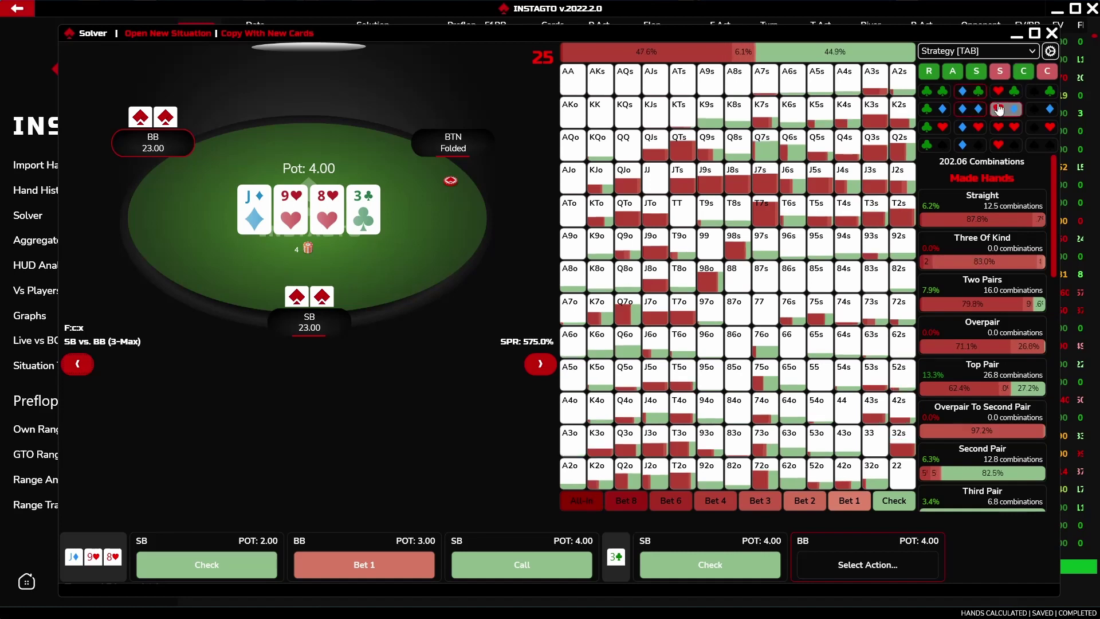
left_click(1039, 114)
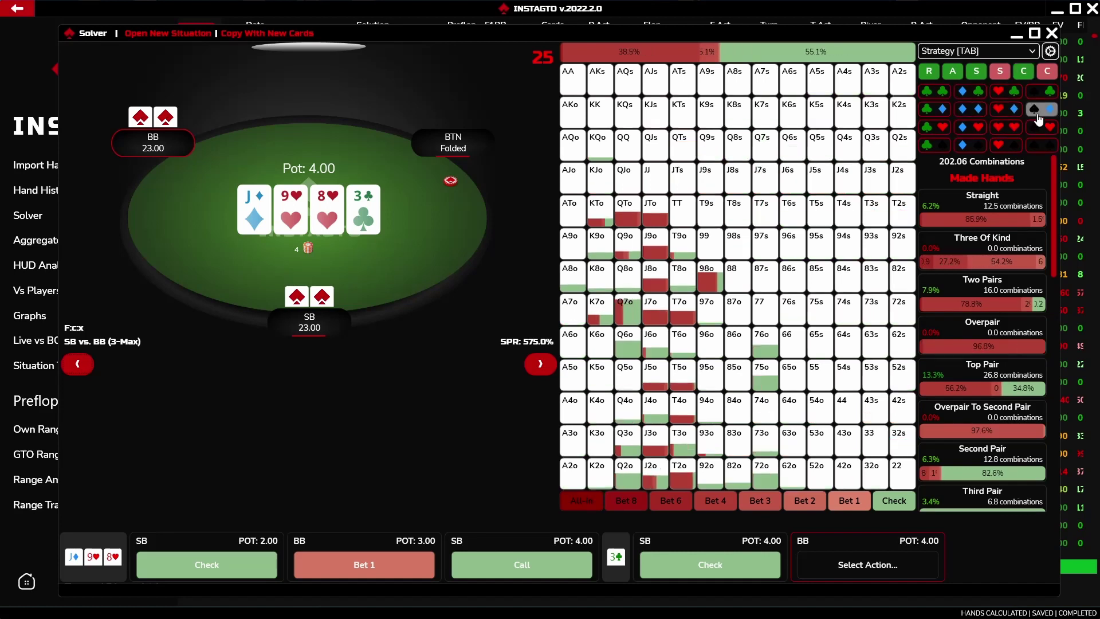
left_click(943, 110)
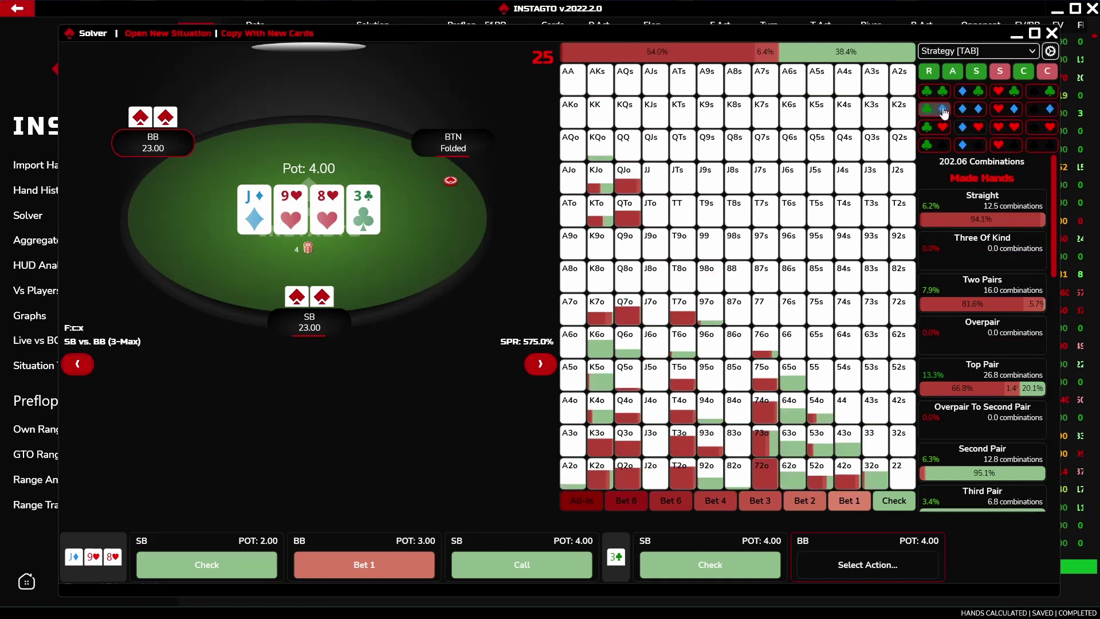
left_click(936, 92)
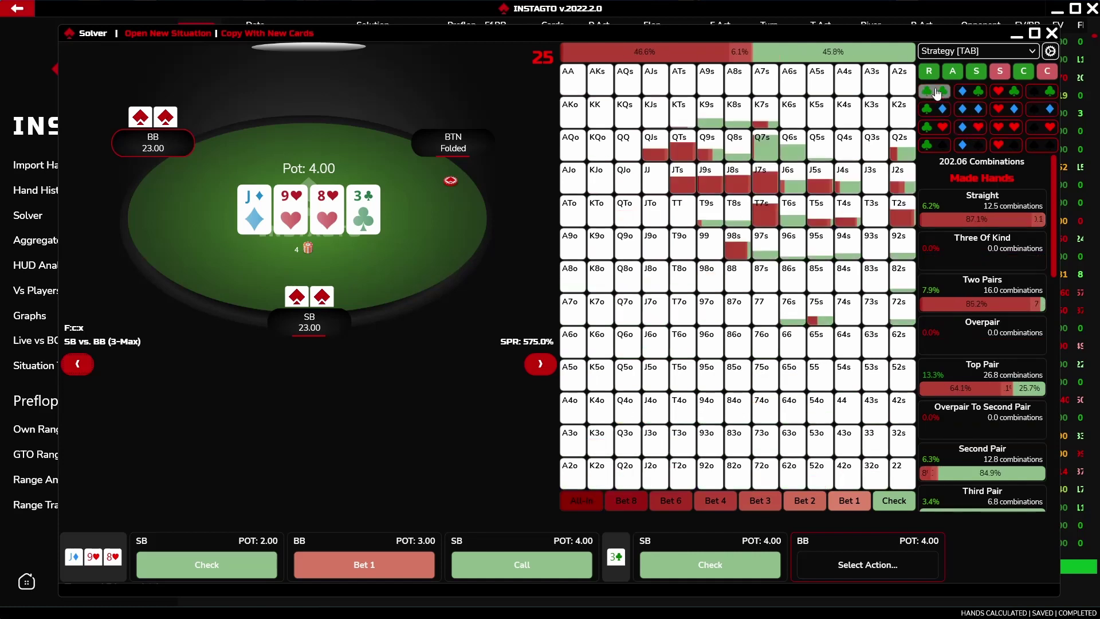
left_click(937, 91)
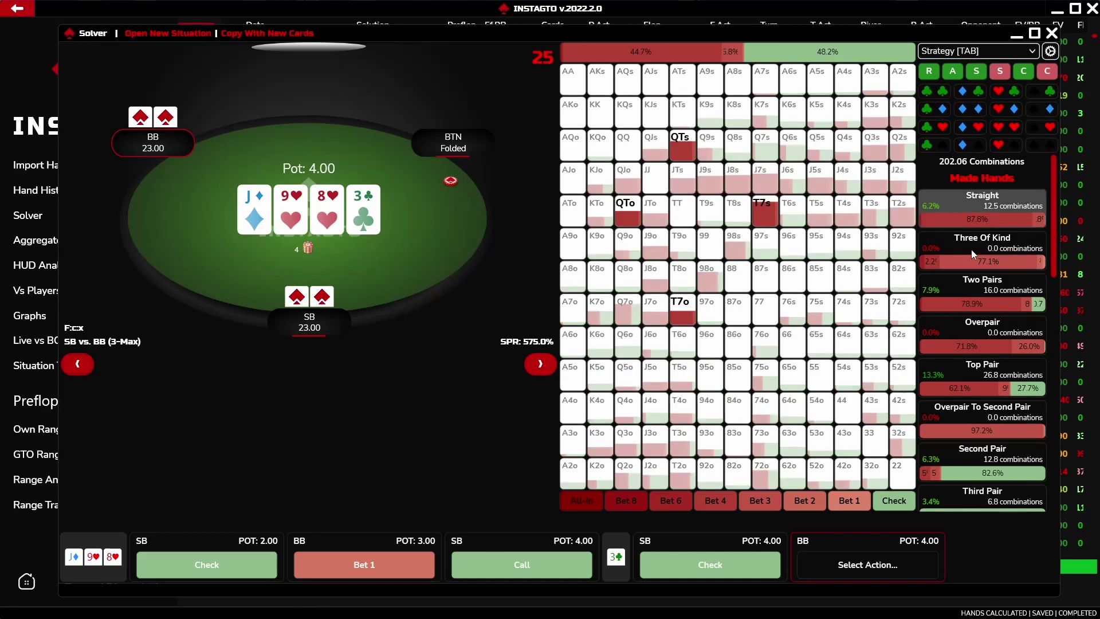
left_click(976, 223)
left_click(975, 247)
left_click(971, 289)
left_click(964, 333)
left_click(965, 361)
left_click(967, 362)
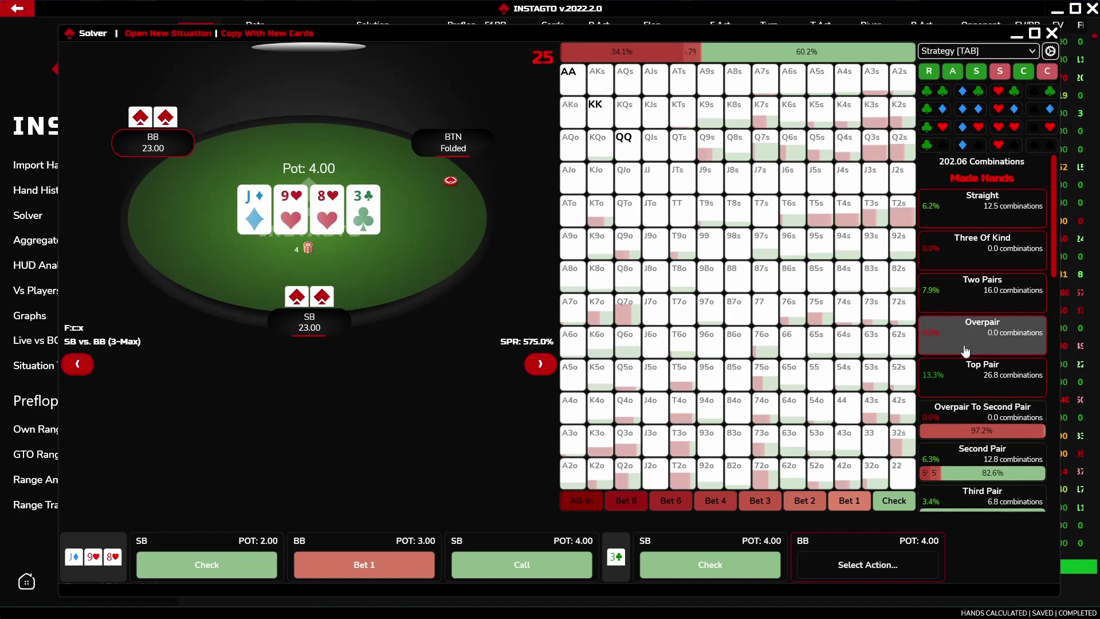
left_click(964, 295)
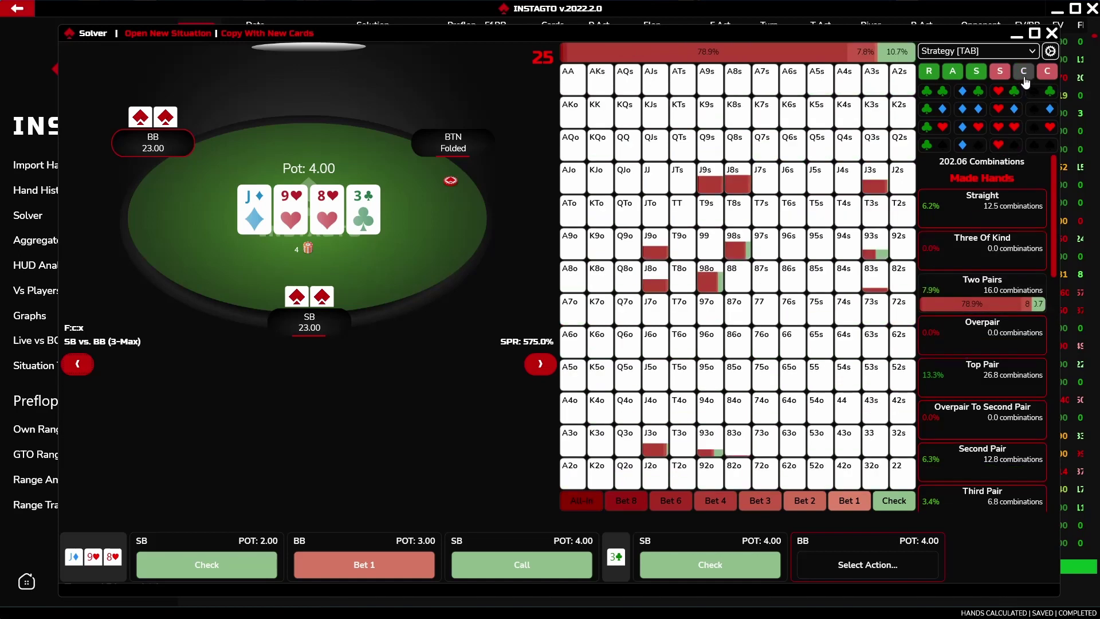
left_click(1025, 74)
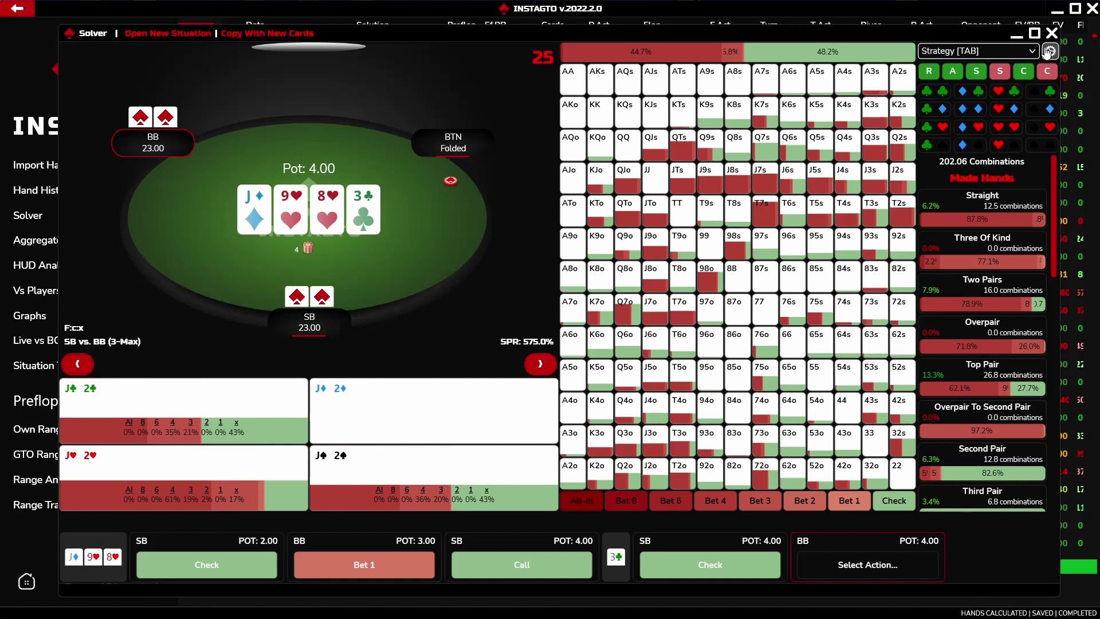
Leave the current solver situation and reset the solver to its format list.
left_click(136, 35)
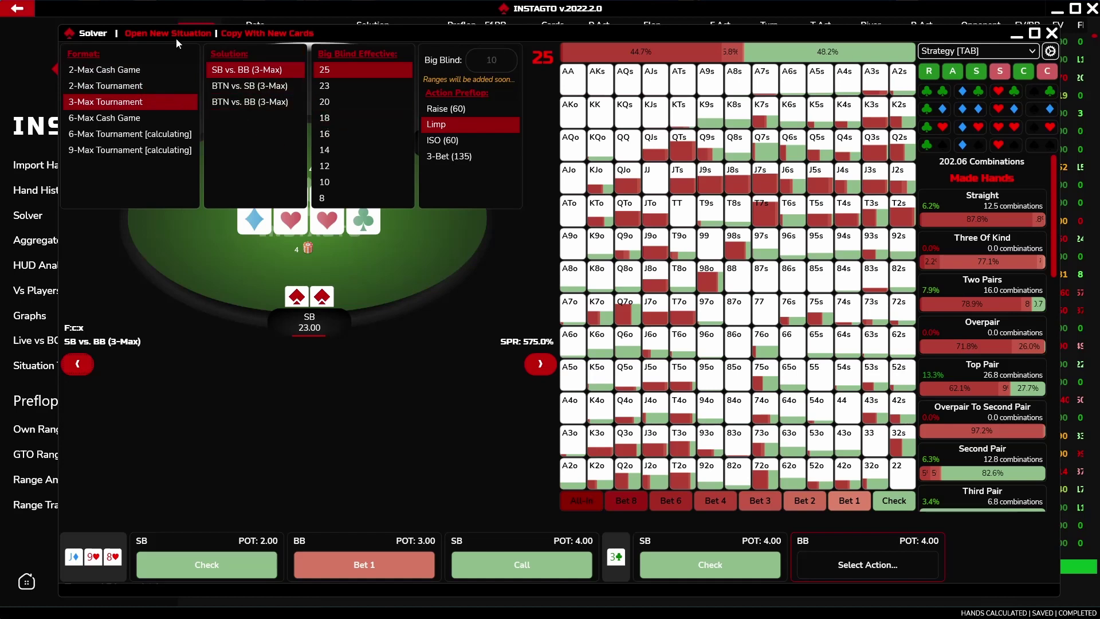
left_click(231, 40)
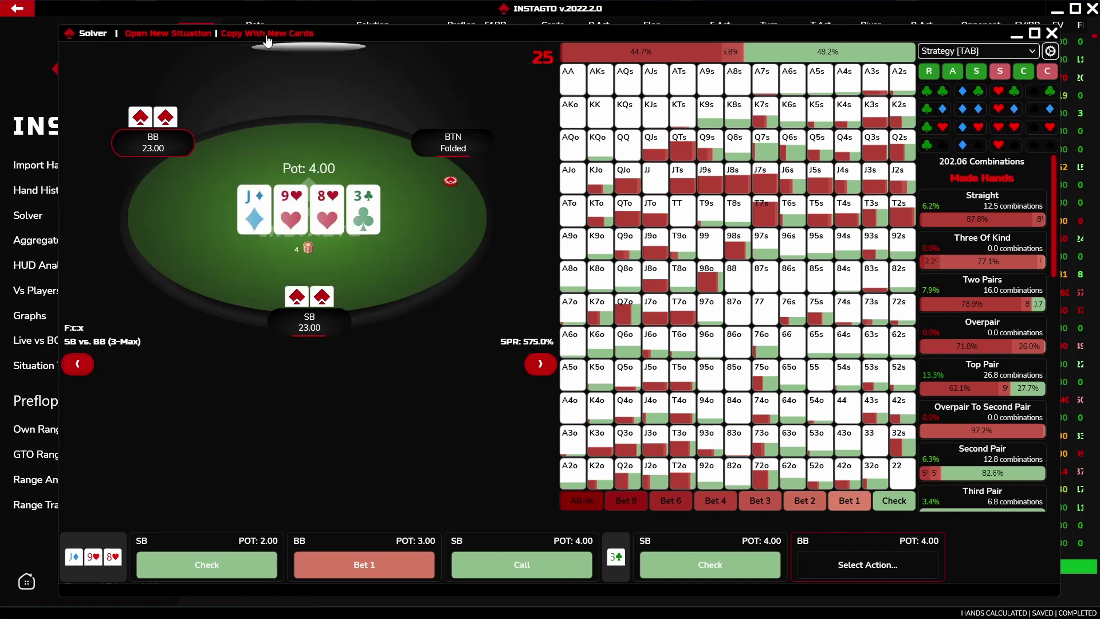
left_click(25, 223)
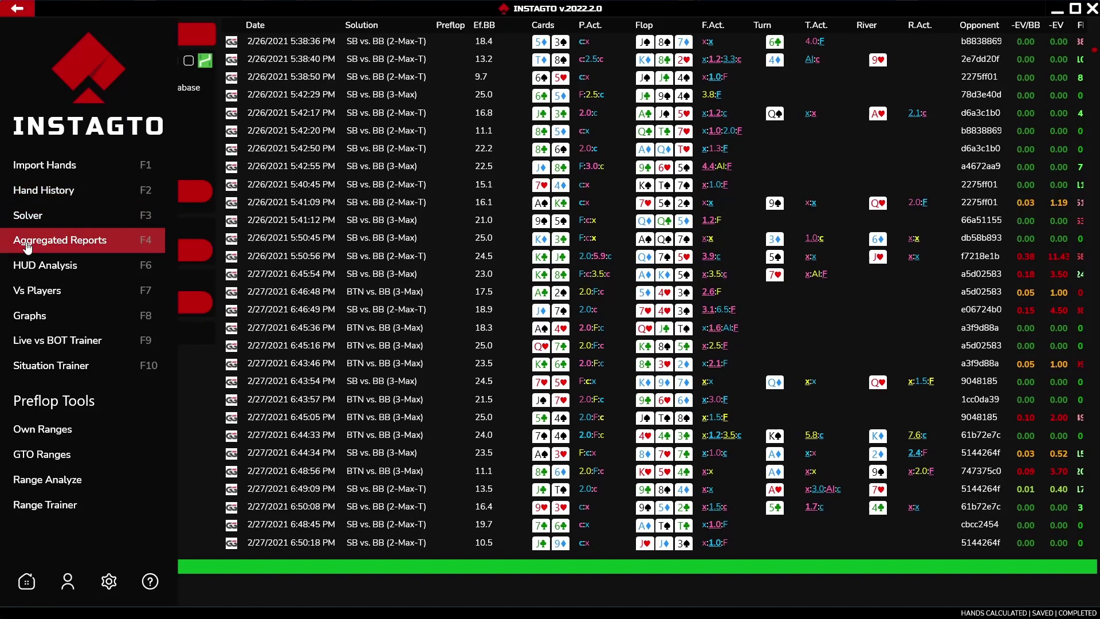
Load the 6-Max Cash Game UTG vs. BTN, 100 BB, Raise (50) aggregated report.
left_click(27, 243)
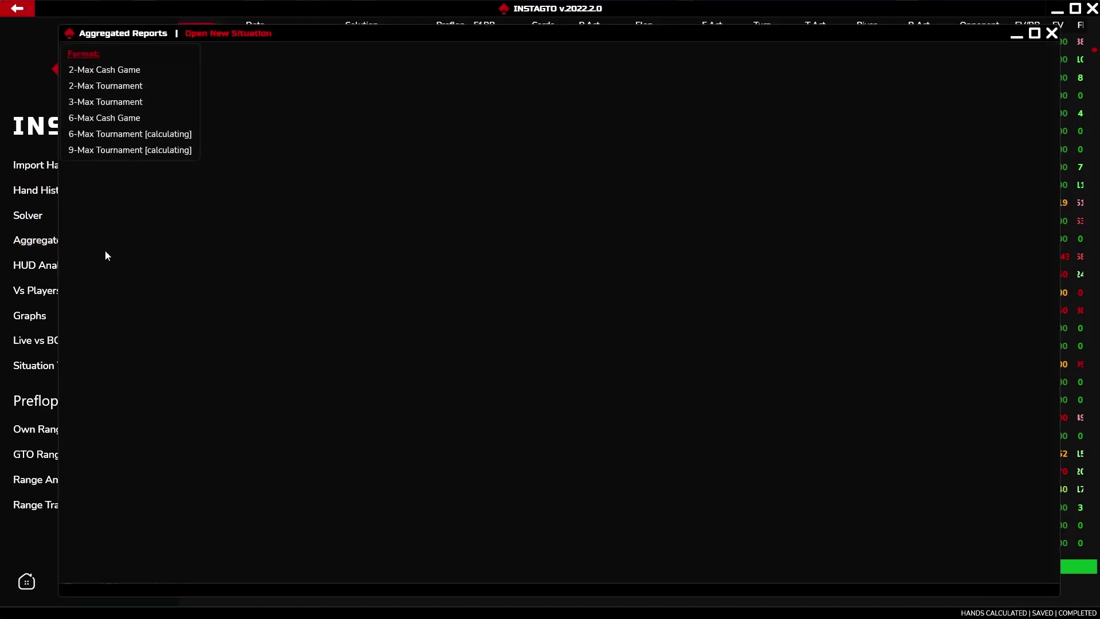
left_click(117, 125)
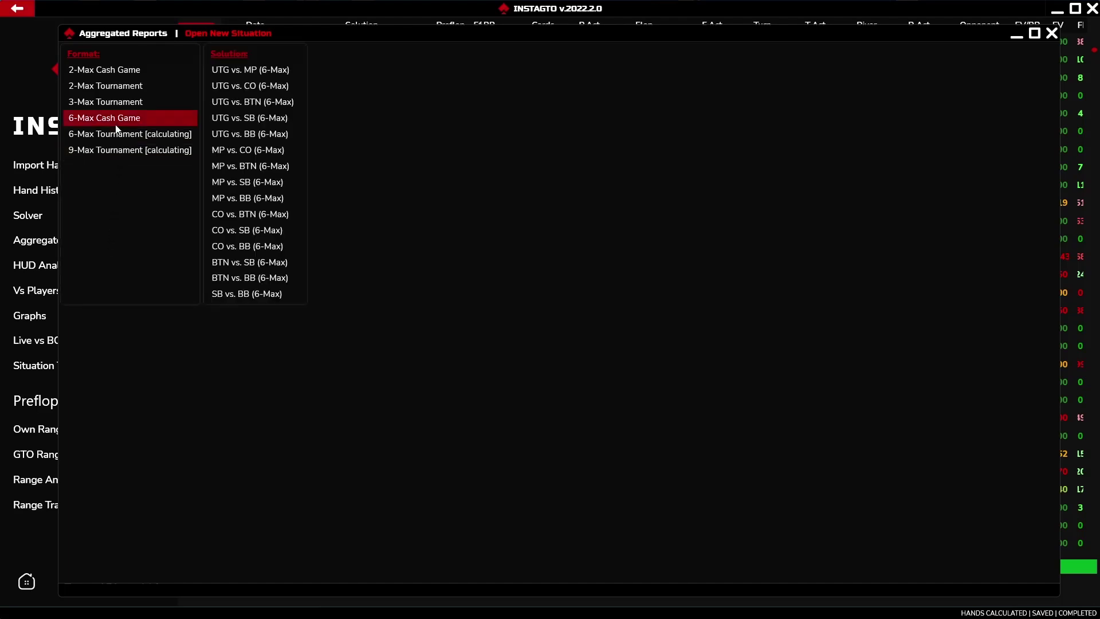
left_click(227, 109)
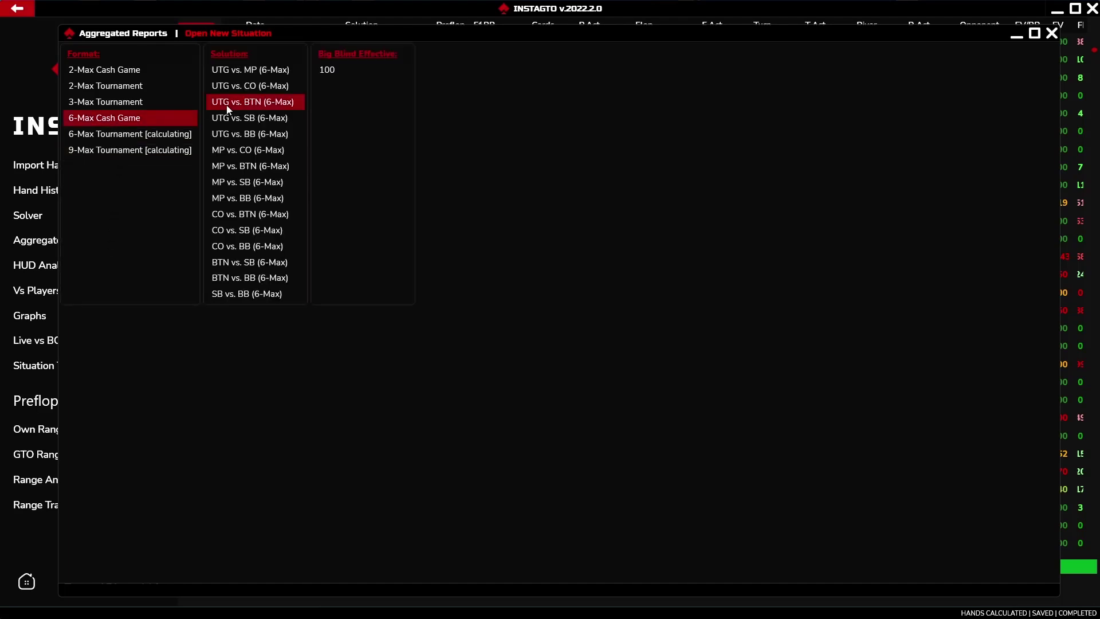
left_click(347, 72)
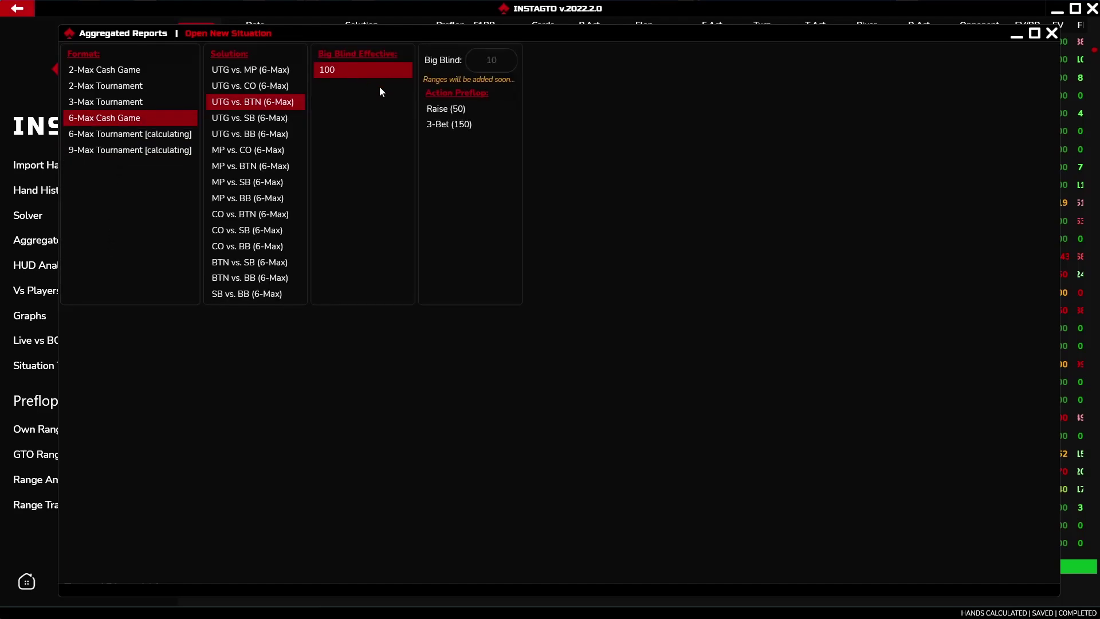
left_click(427, 110)
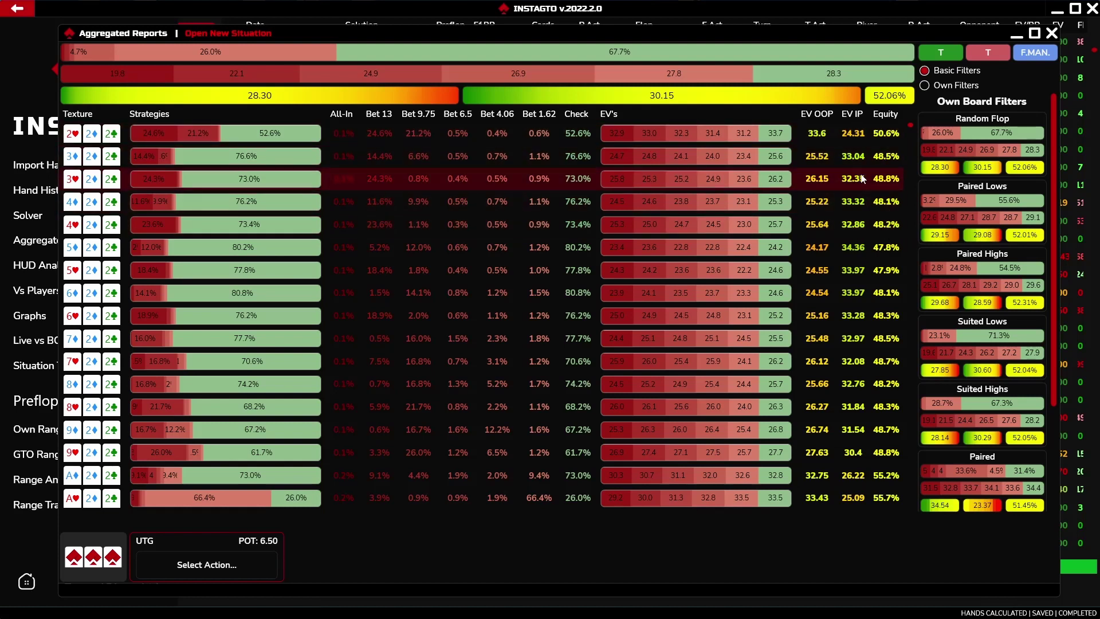
Sort the flop boards by EV OOP, then by Check frequency descending.
left_click(817, 114)
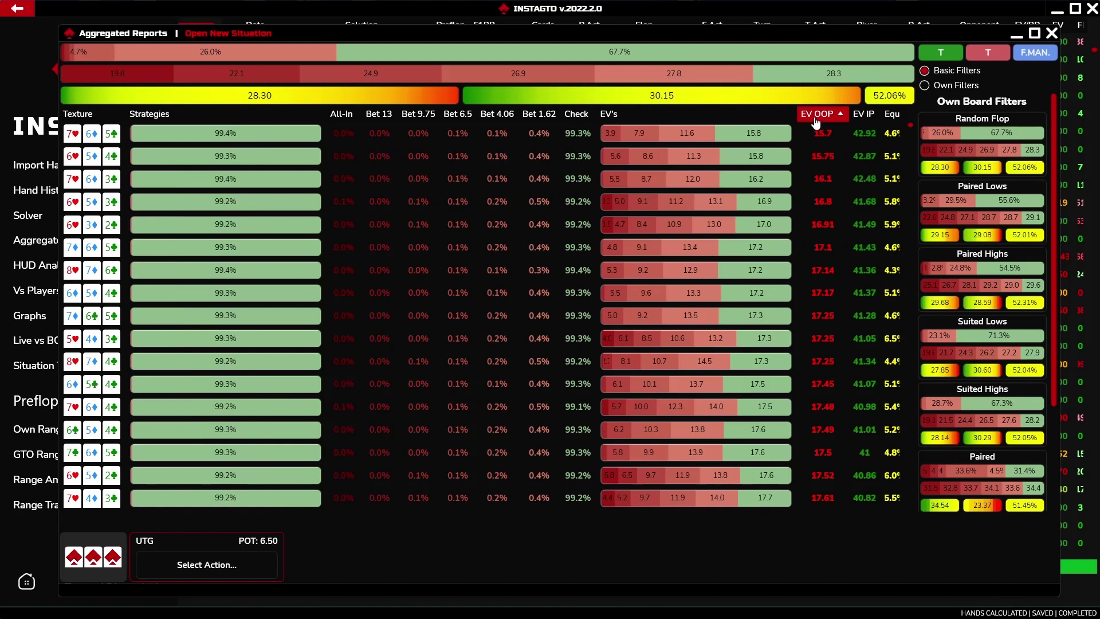
left_click(570, 115)
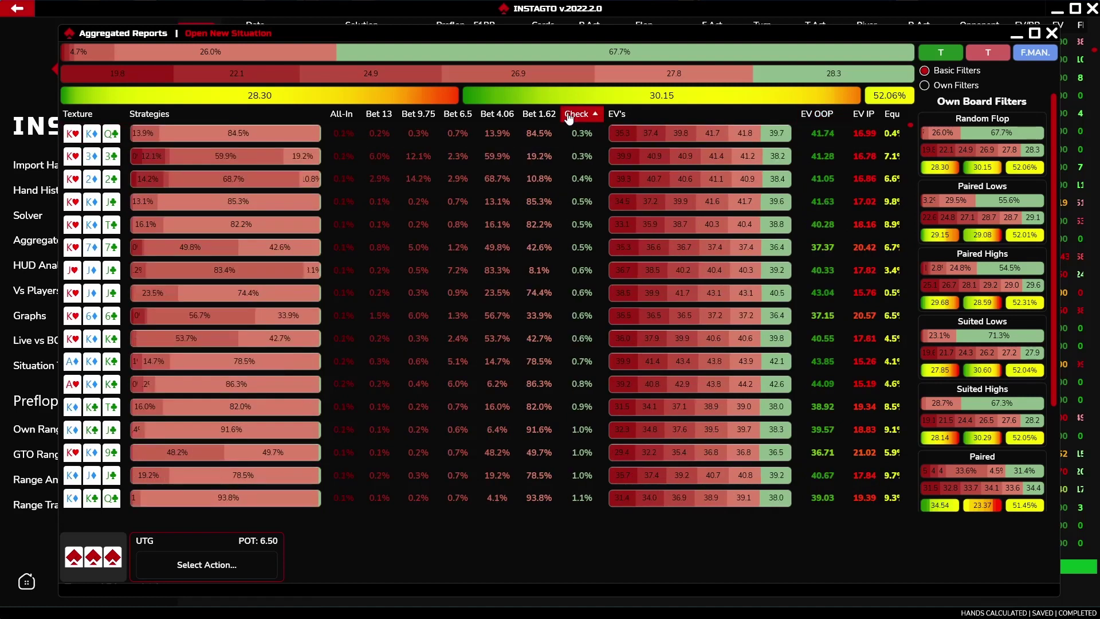
left_click(569, 114)
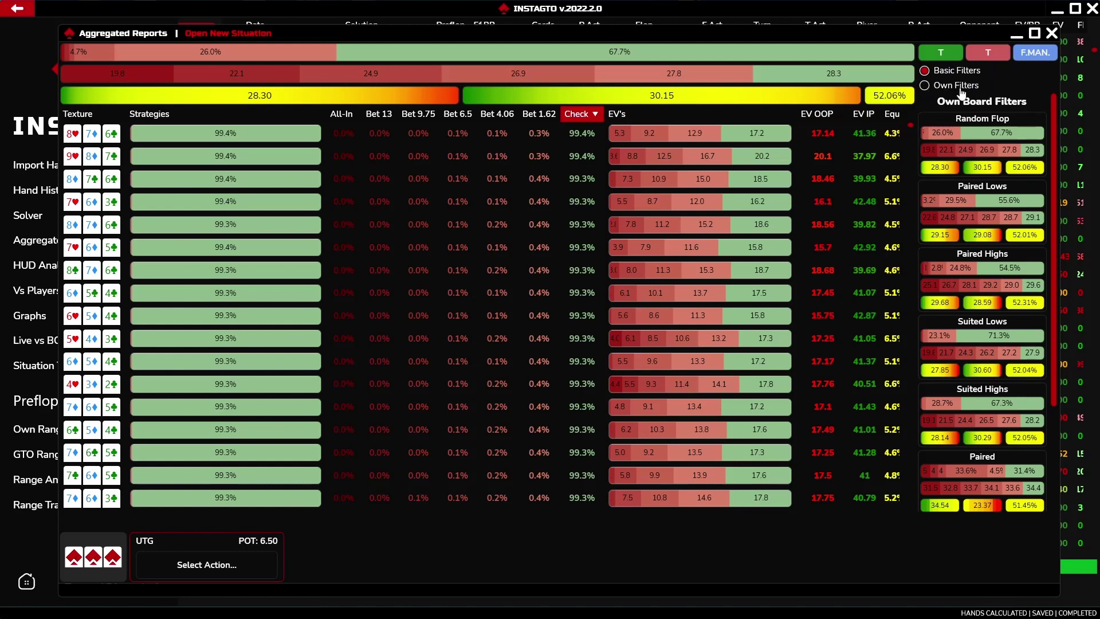
Toggle the T texture groupings and filter the report to one board-texture group.
left_click(980, 59)
left_click(949, 59)
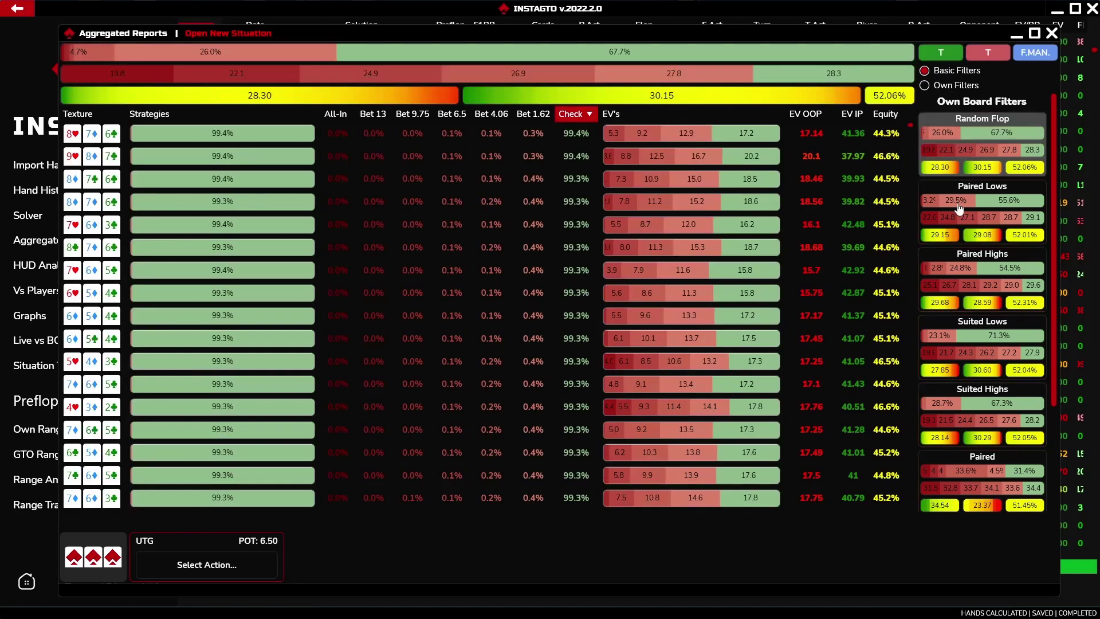
left_click(955, 353)
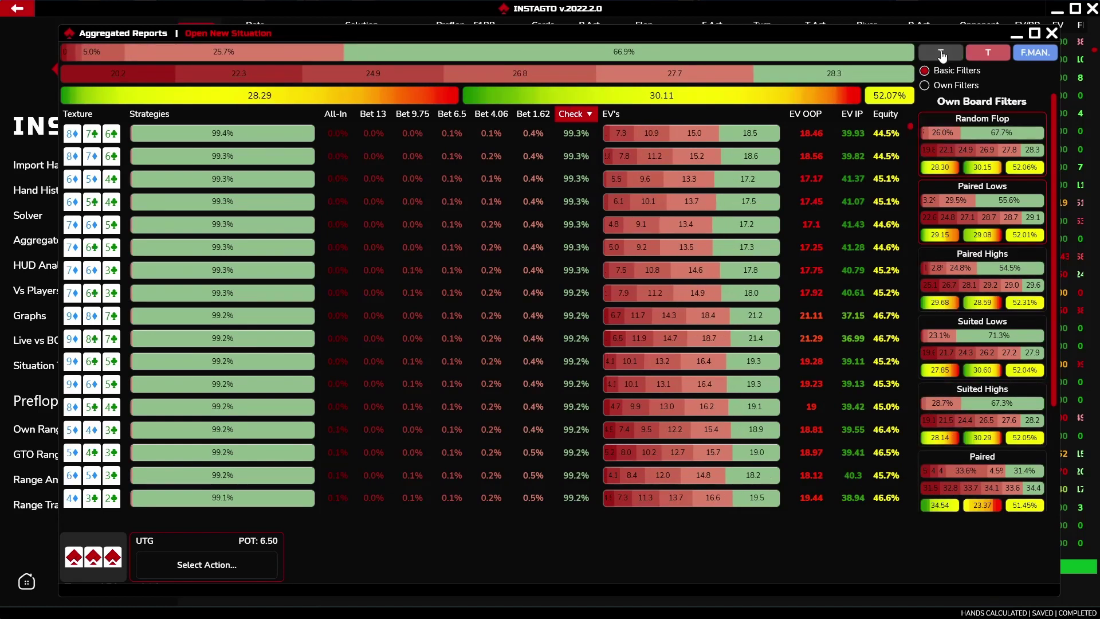
Inspect the igto pattern in F.MAN., switch to Own Filters, and open a new situation.
left_click(1035, 53)
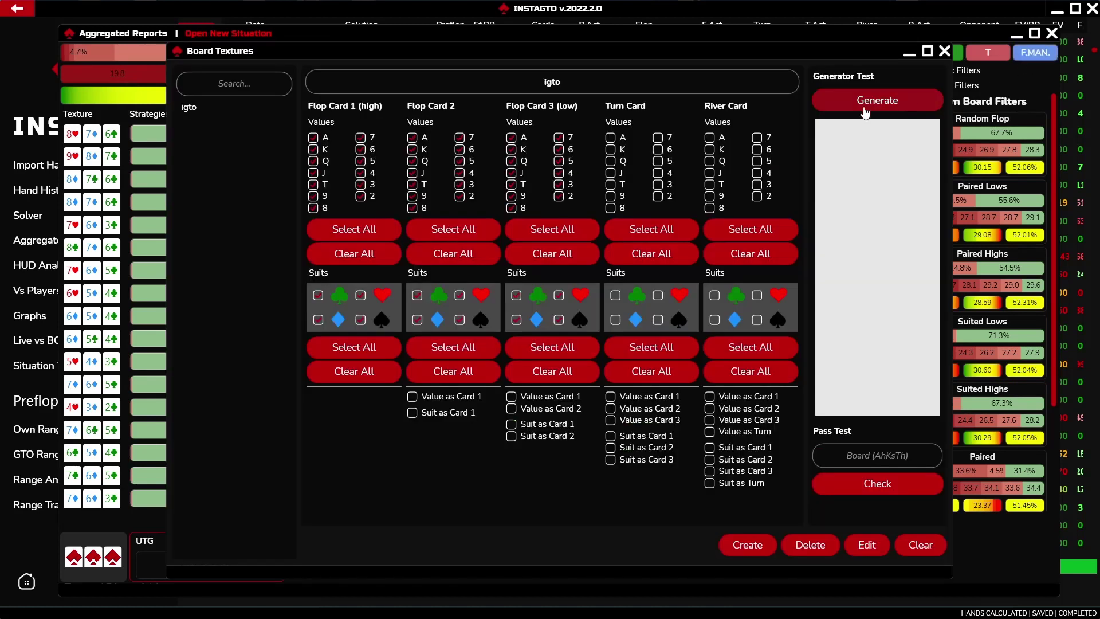
left_click(639, 94)
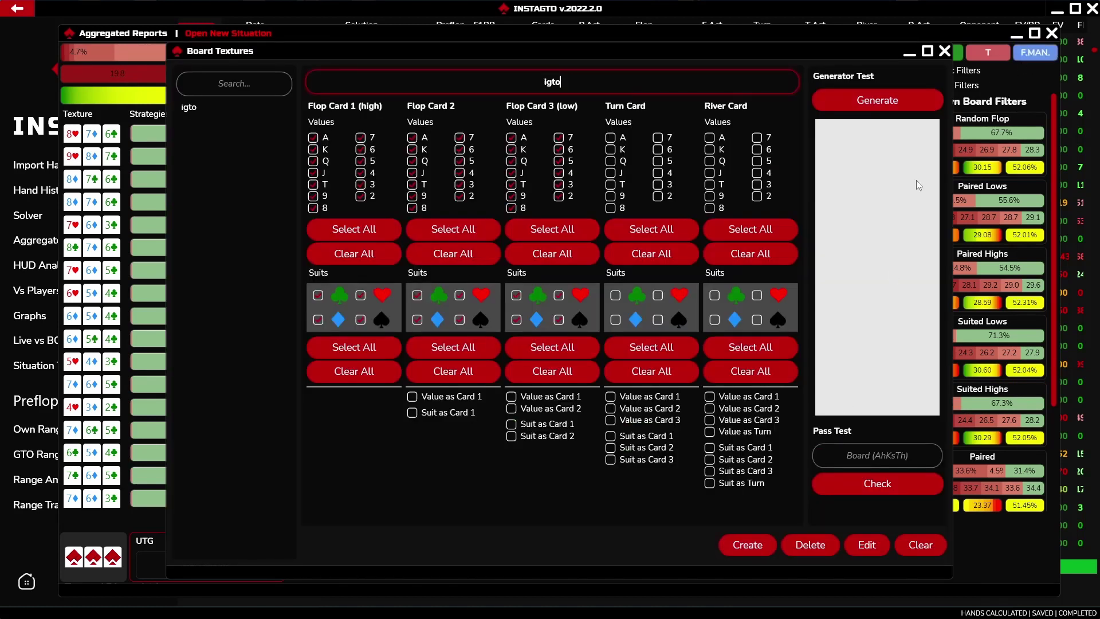
left_click(945, 51)
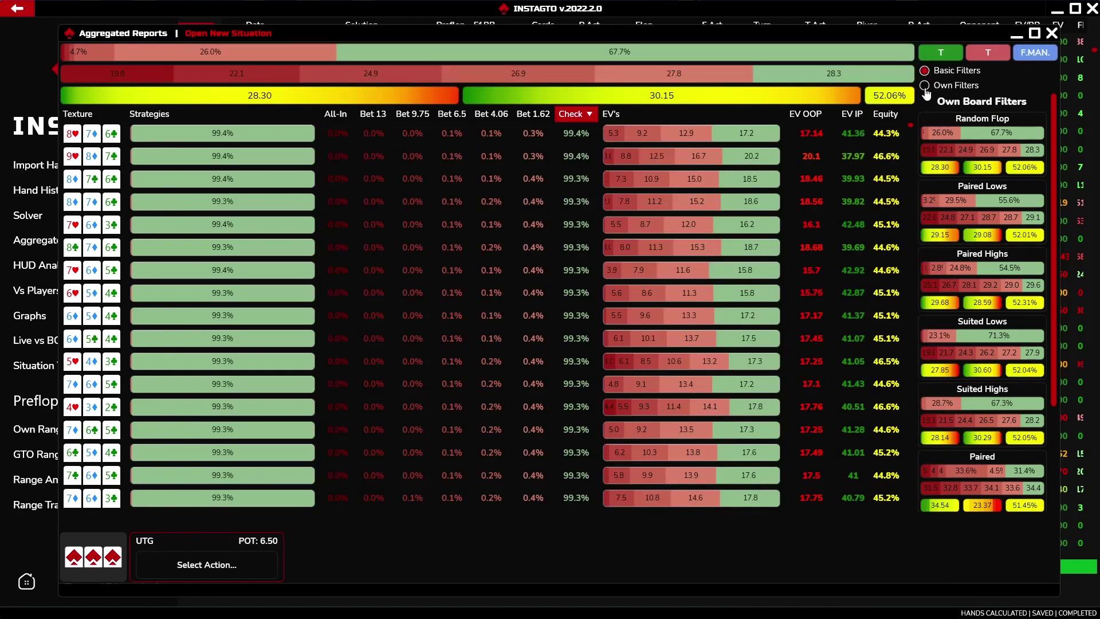
left_click(925, 86)
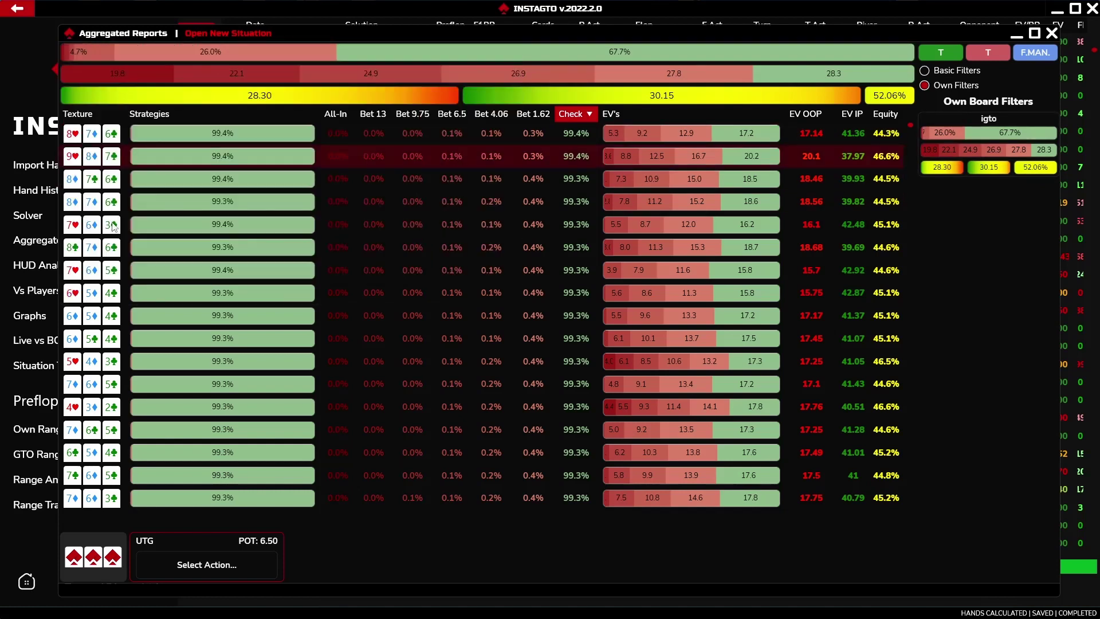
left_click(21, 253)
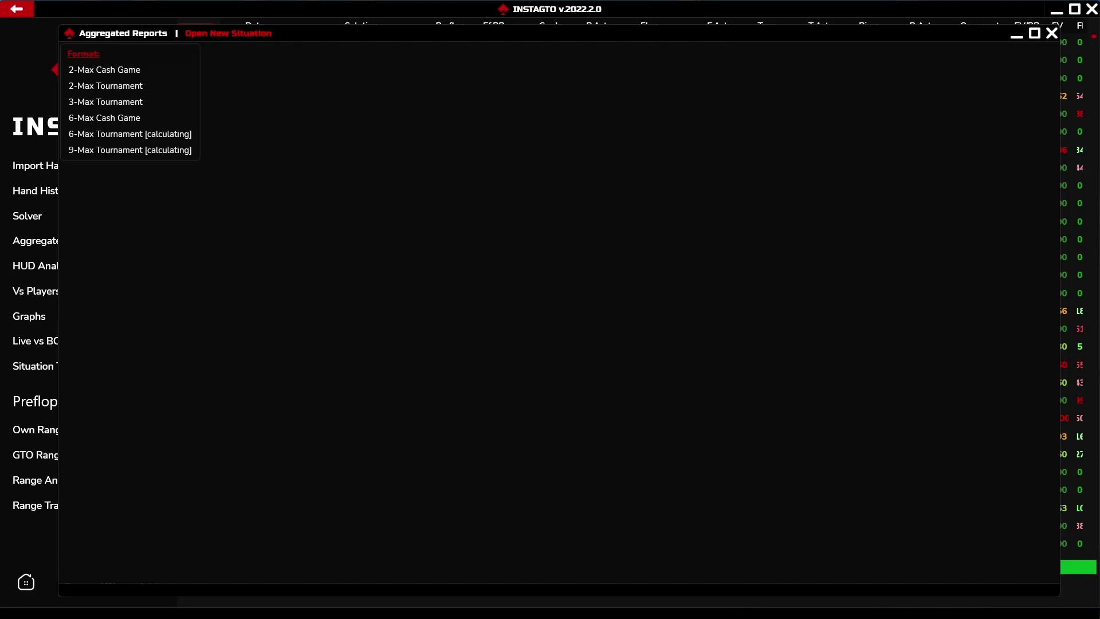
Close Aggregated Reports and refresh Hand History to list the 100 most recent hands.
left_click(31, 85)
left_click(16, 12)
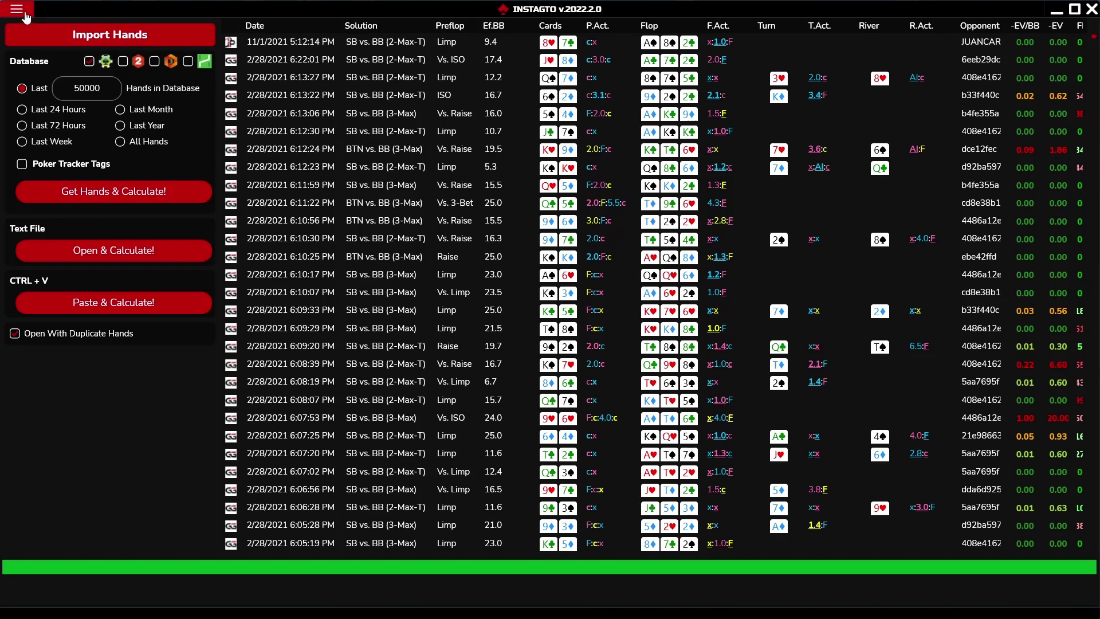
left_click(26, 14)
left_click(42, 189)
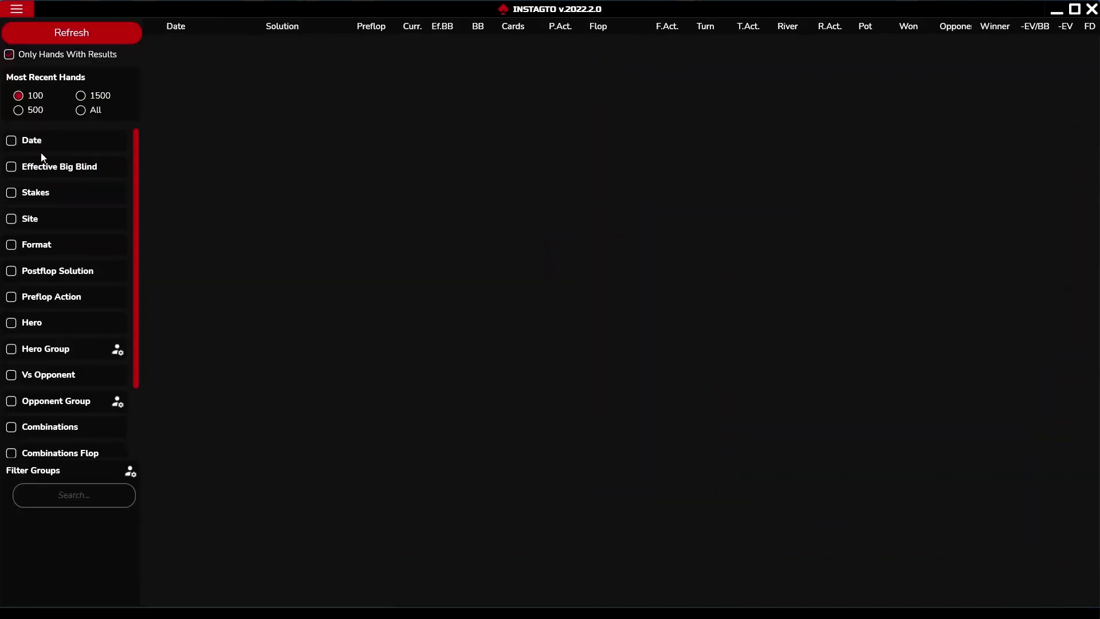
left_click(56, 35)
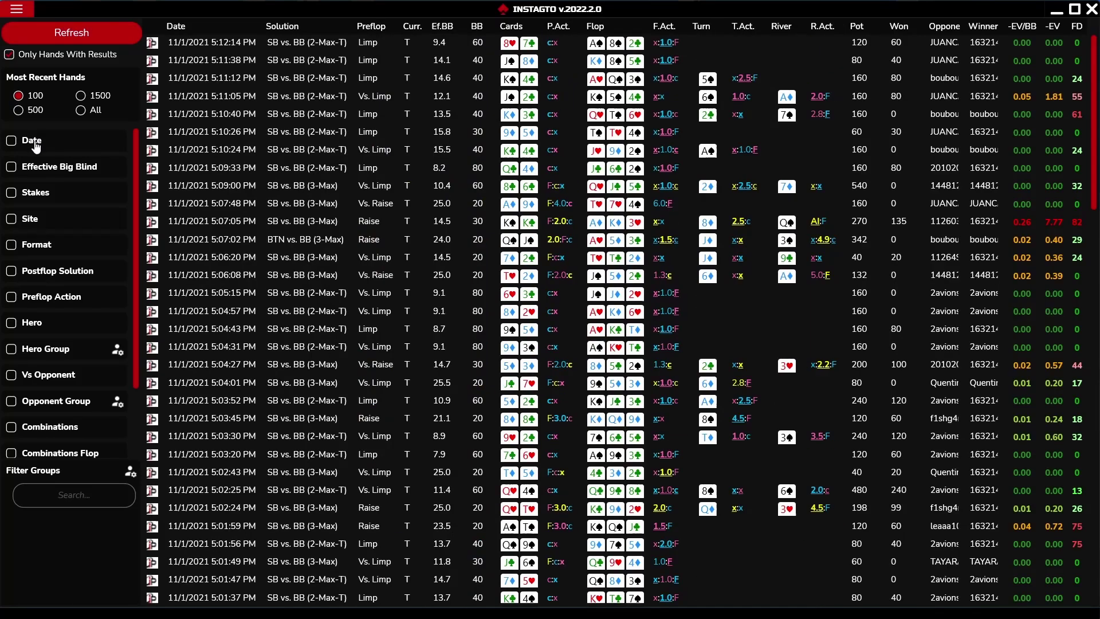
Preview and switch off the Date, Effective Big Blind, Stakes, Site, Format, Postflop Solution and Preflop Action filters.
left_click(36, 147)
left_click(36, 148)
left_click(36, 171)
left_click(37, 171)
left_click(32, 198)
left_click(33, 199)
left_click(32, 223)
left_click(31, 224)
left_click(31, 246)
left_click(30, 246)
left_click(29, 276)
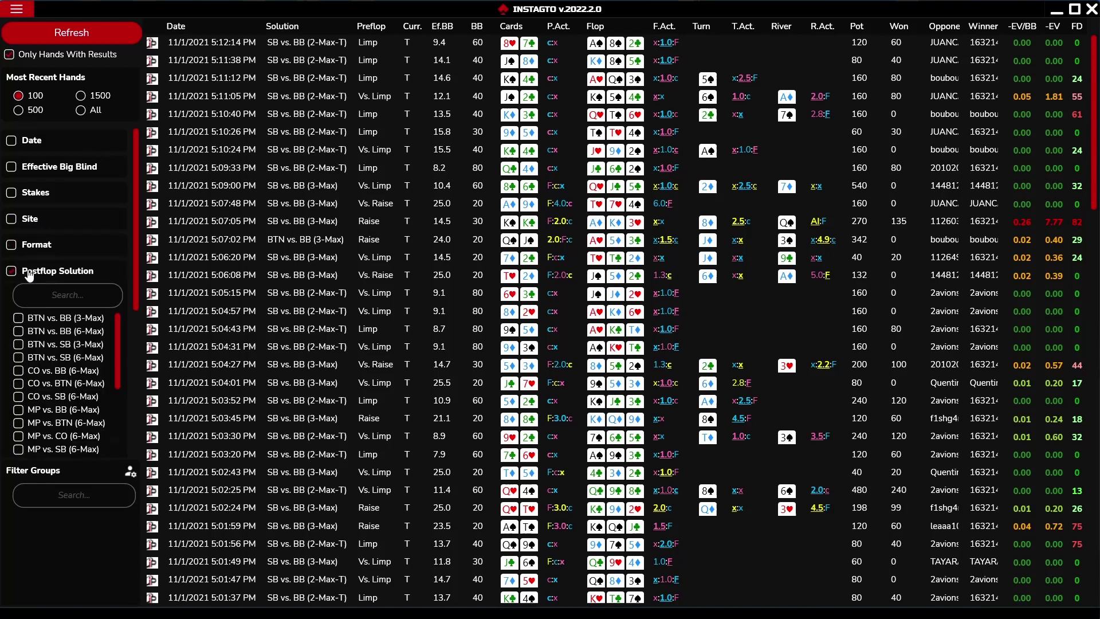
left_click(29, 277)
left_click(30, 298)
left_click(30, 298)
Preview and switch off the Hero, Hero Group, Vs Opponent, Opponent Group and Combinations filters.
scroll(28, 307, "down", 3)
left_click(27, 240)
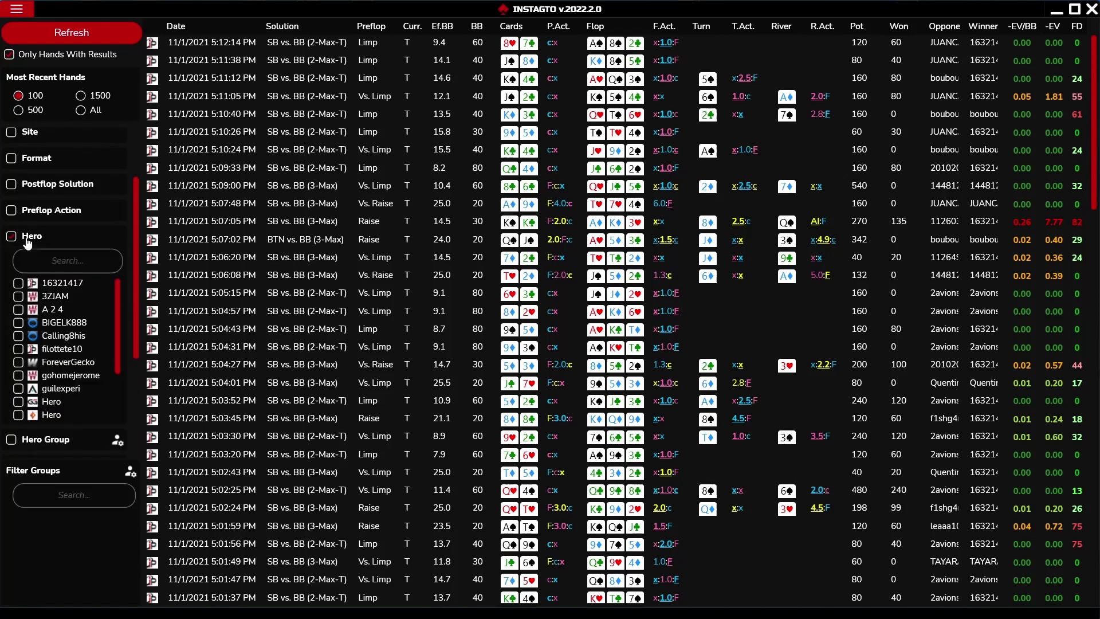
left_click(26, 240)
left_click(25, 264)
left_click(25, 265)
left_click(30, 292)
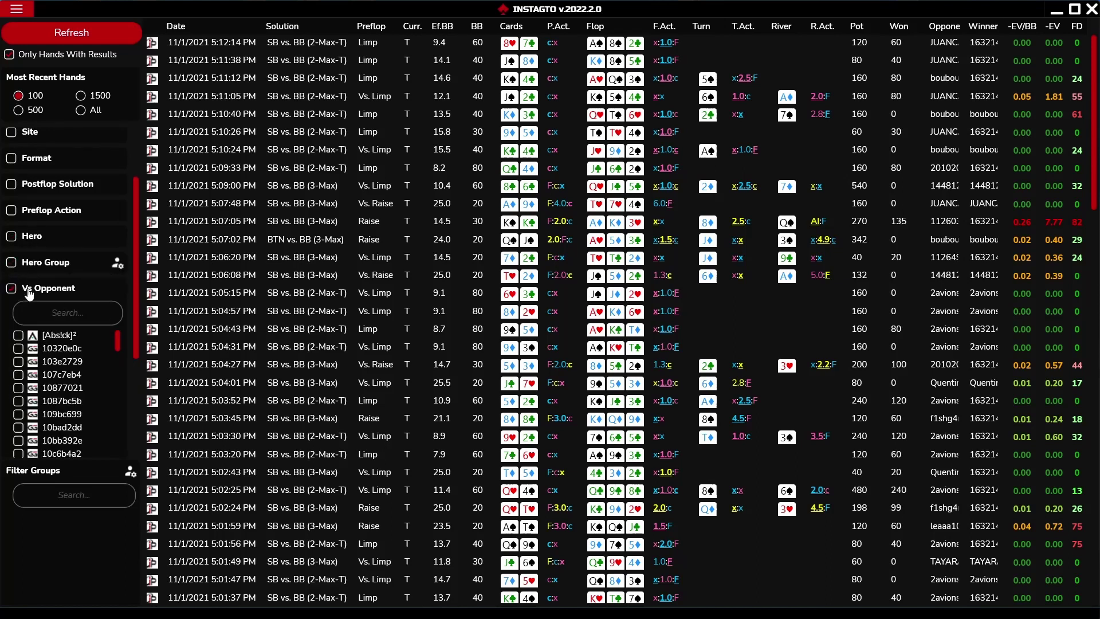
left_click(29, 292)
left_click(30, 324)
left_click(30, 324)
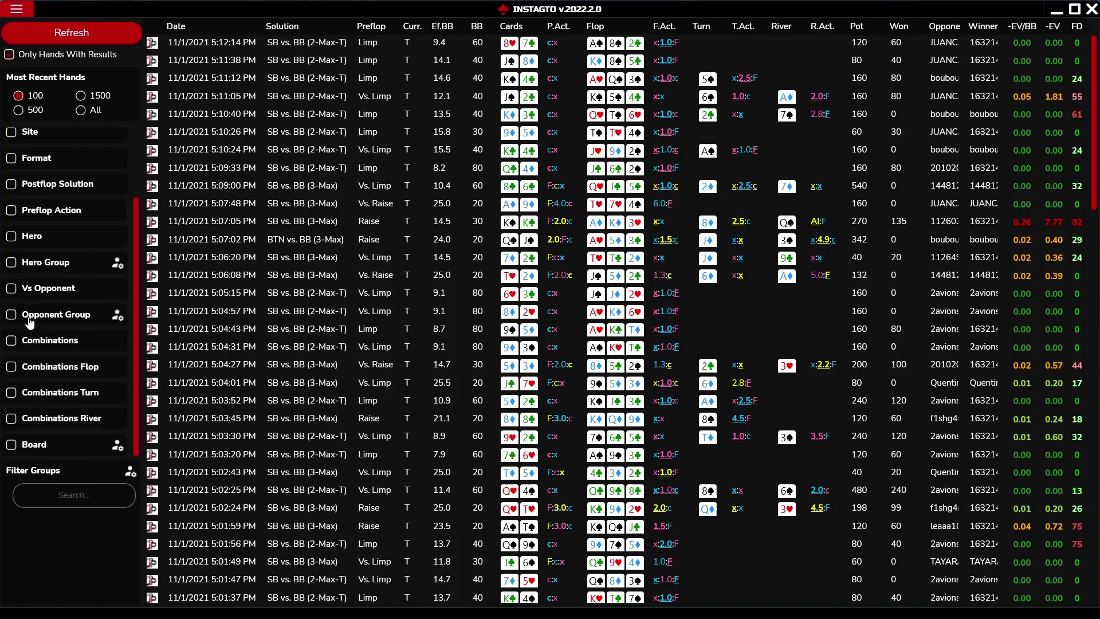
left_click(30, 344)
left_click(30, 344)
Enable the Board and Hero Group filters and open the Hero Group editor.
left_click(29, 449)
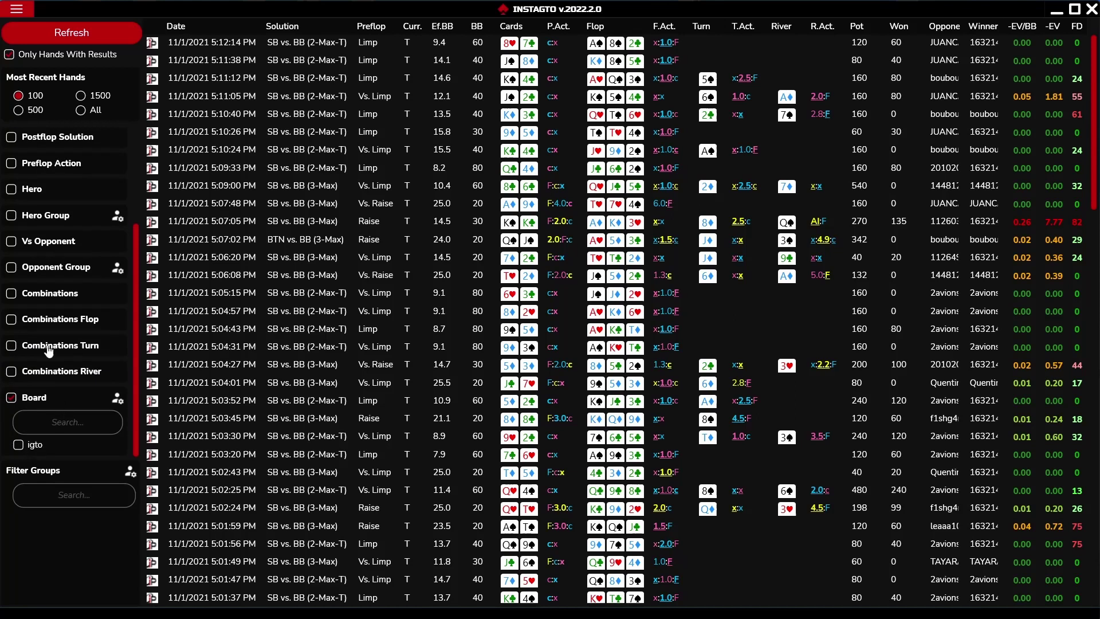
left_click(11, 217)
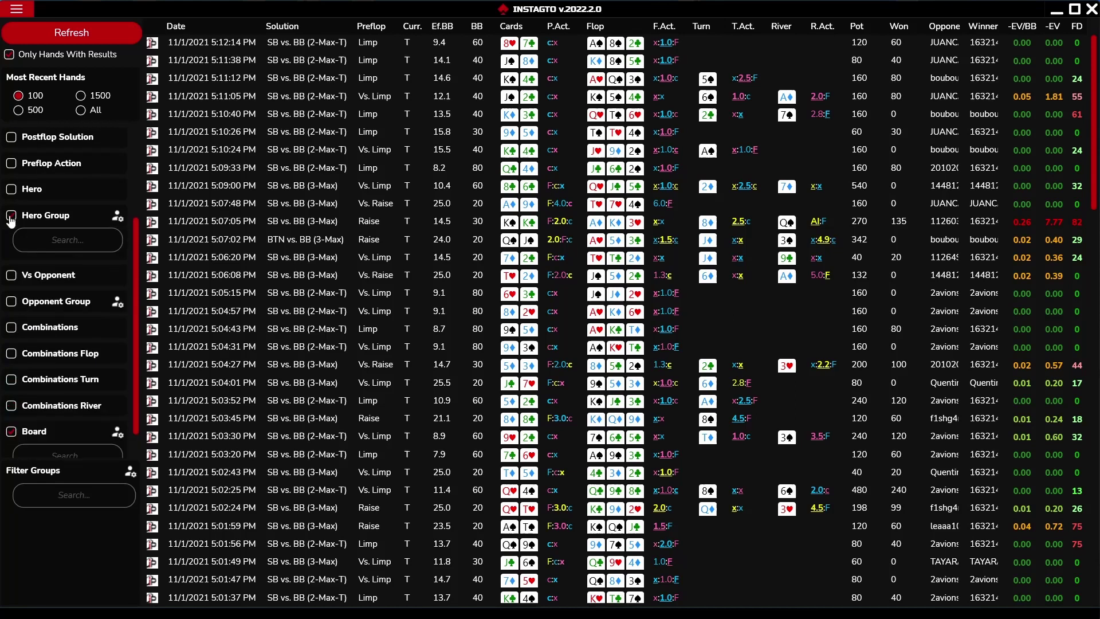
left_click(118, 216)
Create and save a light-green hero group named 'heroes' containing two players.
left_click(648, 195)
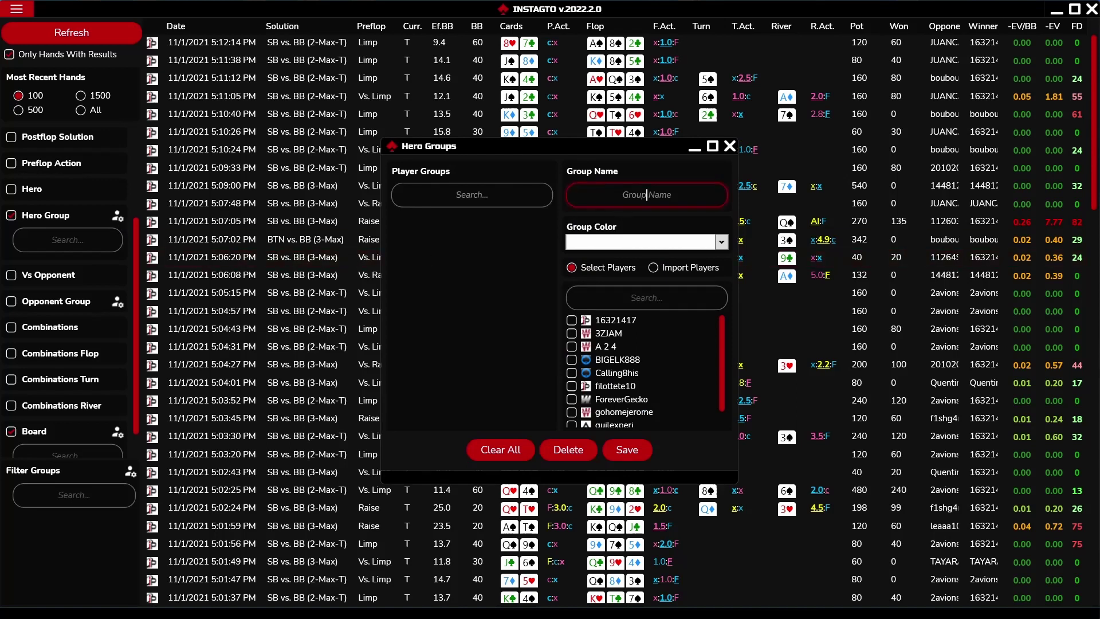
type("heroes")
left_click(628, 244)
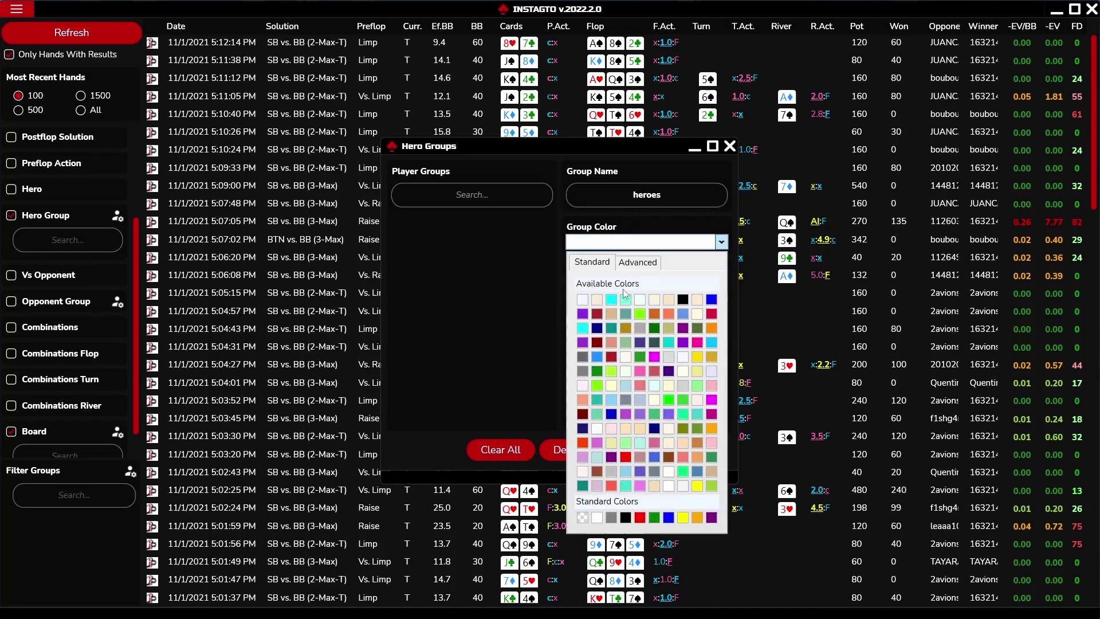
left_click(611, 371)
scroll(619, 417, "up", 4)
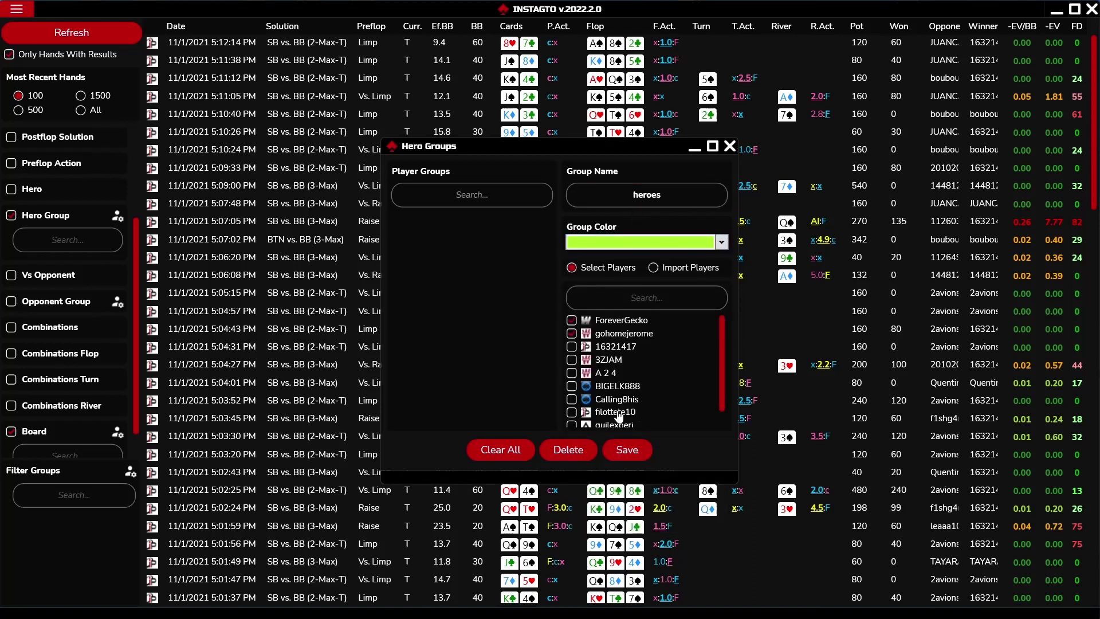
left_click(618, 412)
left_click(618, 408)
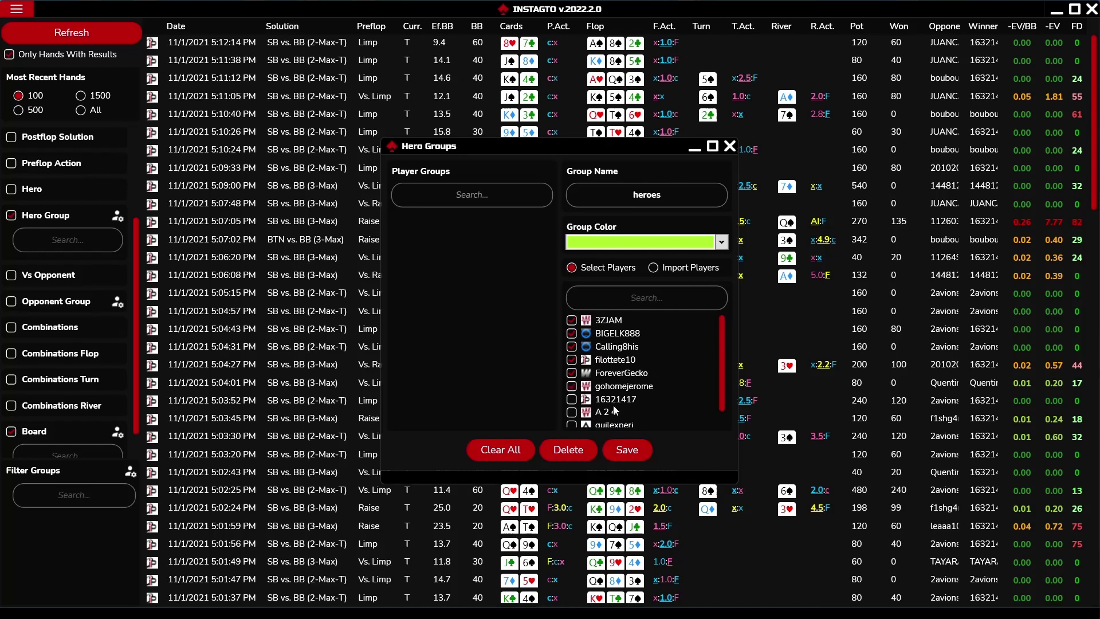
left_click(626, 454)
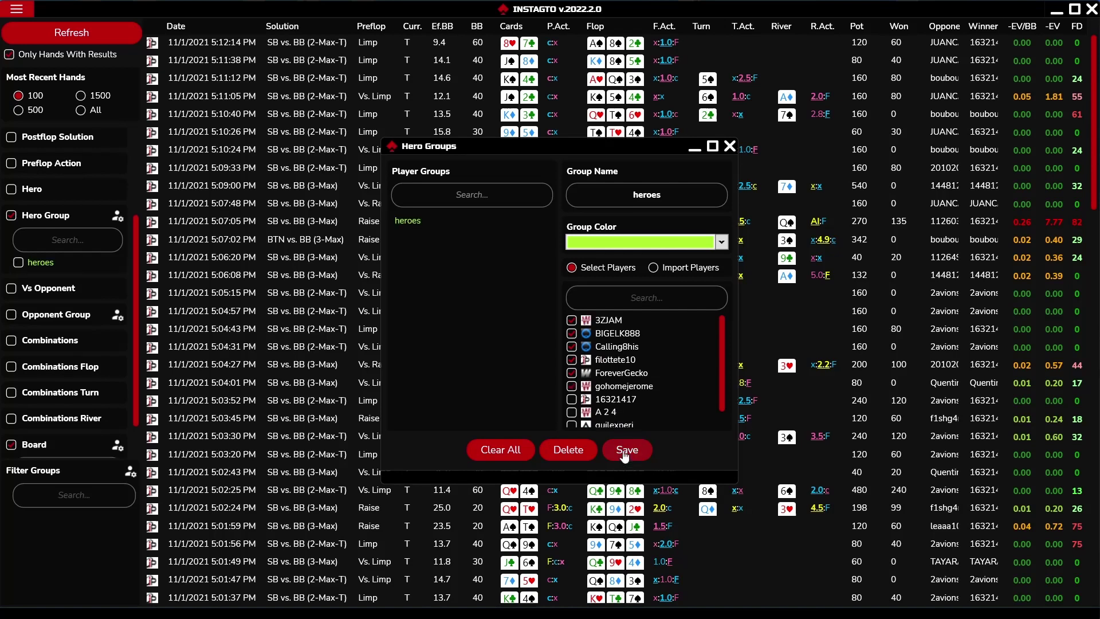
left_click(726, 149)
scroll(36, 429, "down", 1)
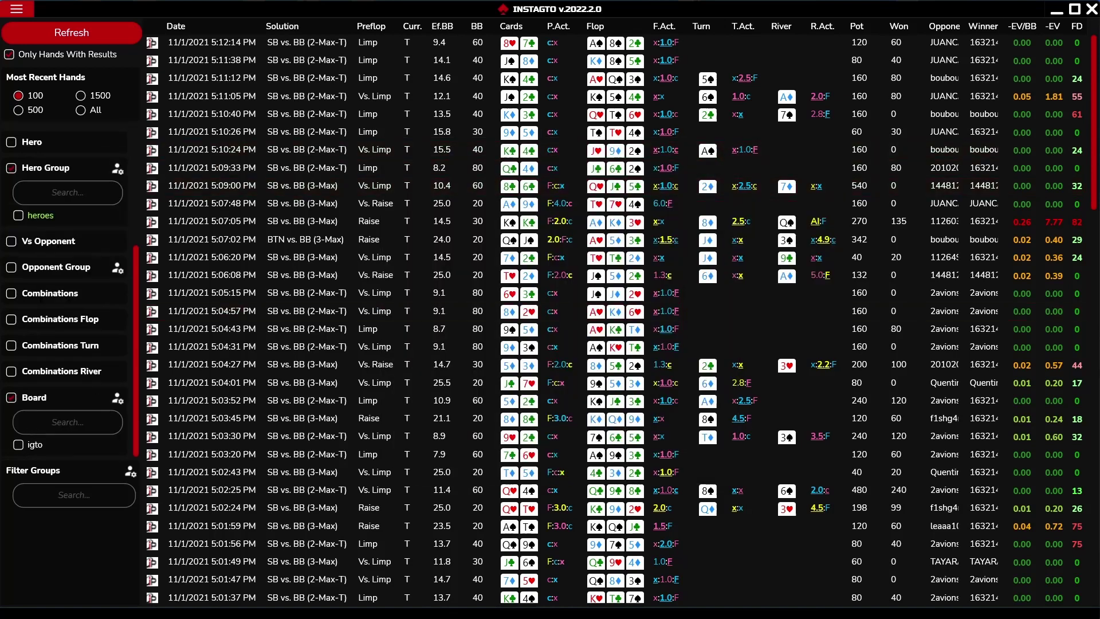
left_click(116, 399)
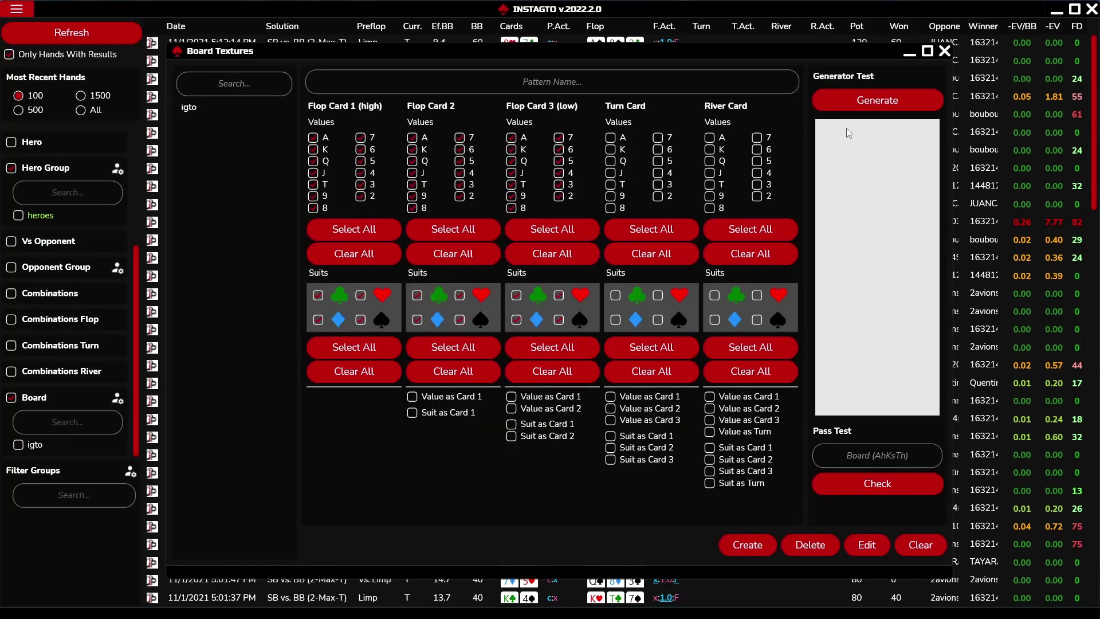
left_click(942, 55)
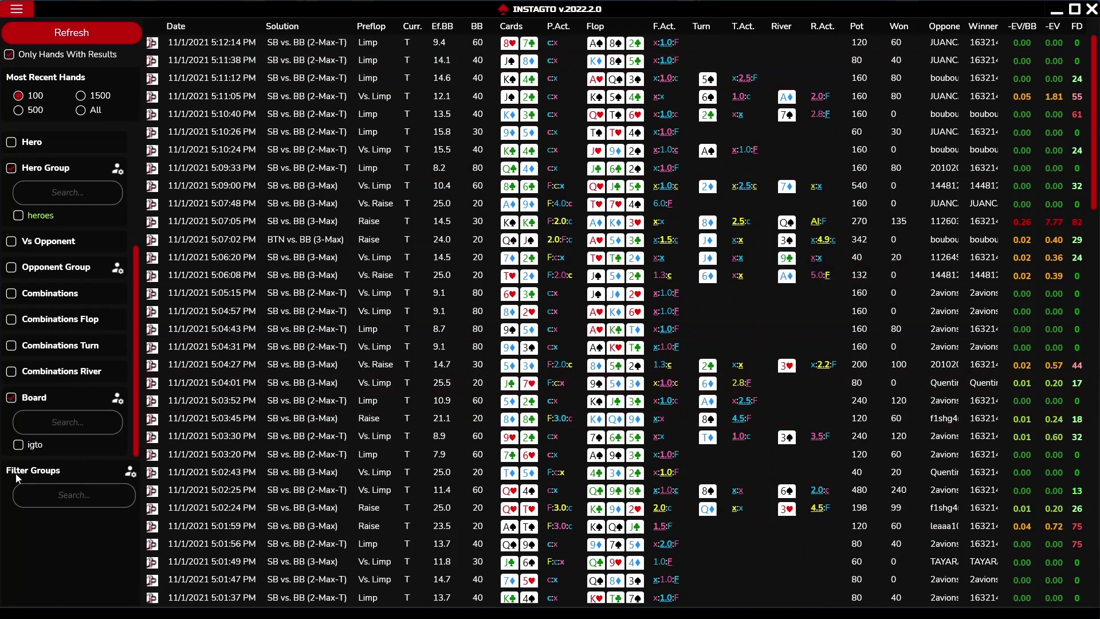
left_click(130, 471)
scroll(611, 298, "down", 4)
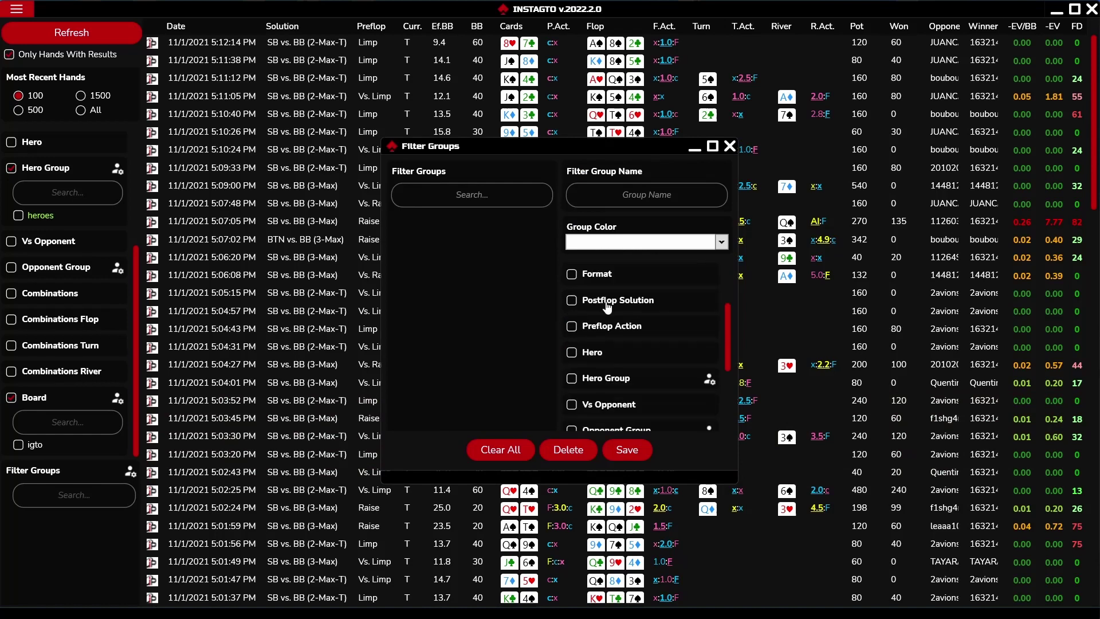
scroll(585, 333, "up", 5)
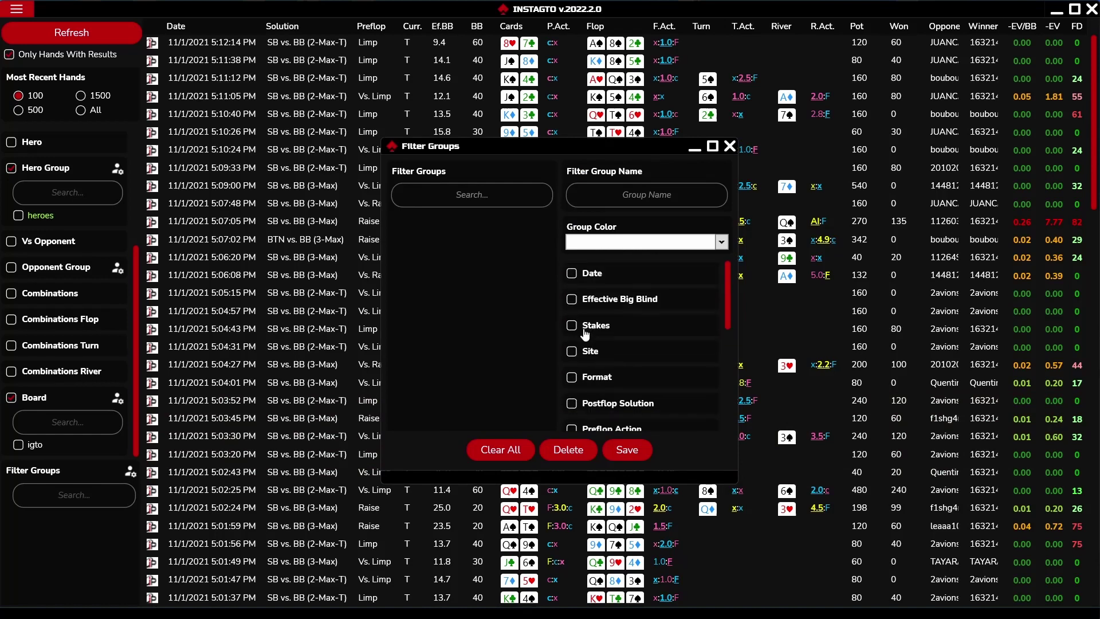
left_click(729, 146)
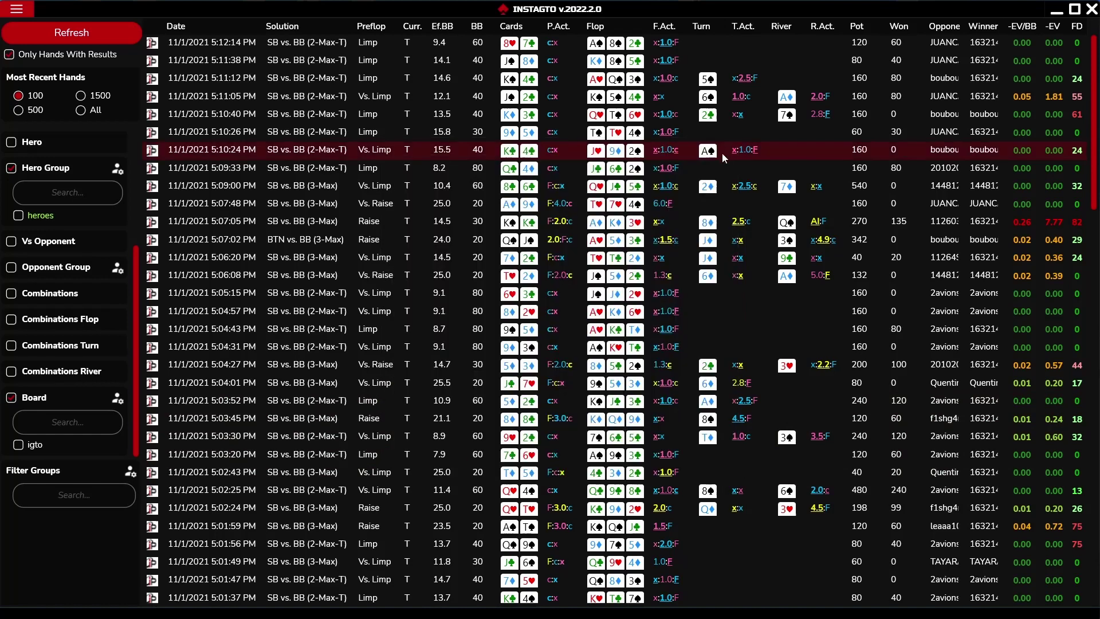
left_click(672, 225)
Select the 5:06:20 PM SB vs. BB 7♦2♣ hand and replay it.
key("Down")
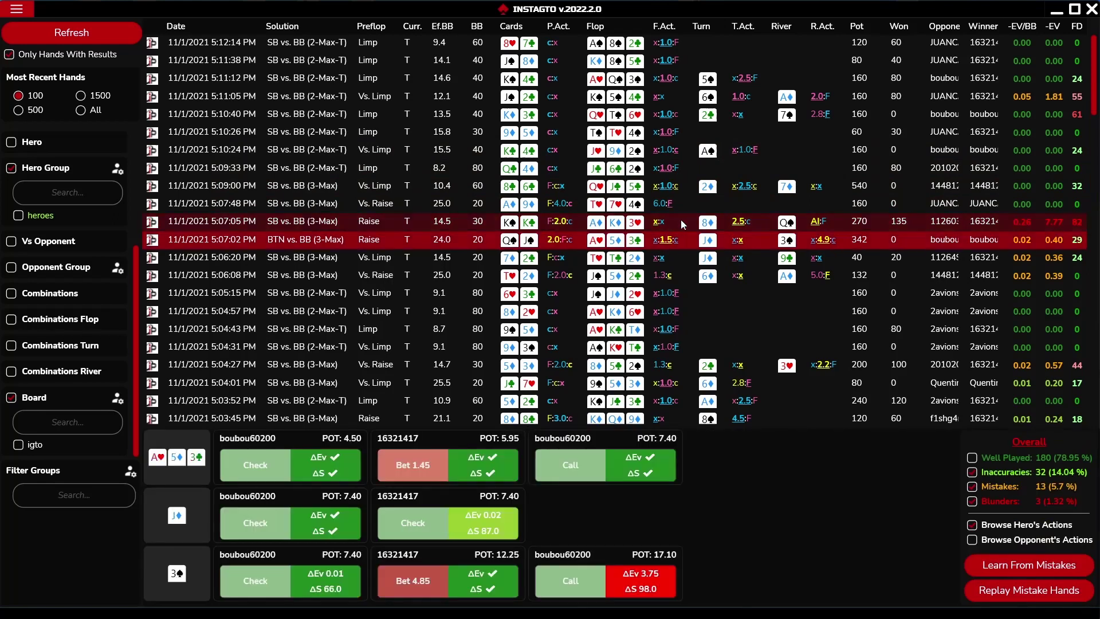
key("Down")
key("Down")
key("Up")
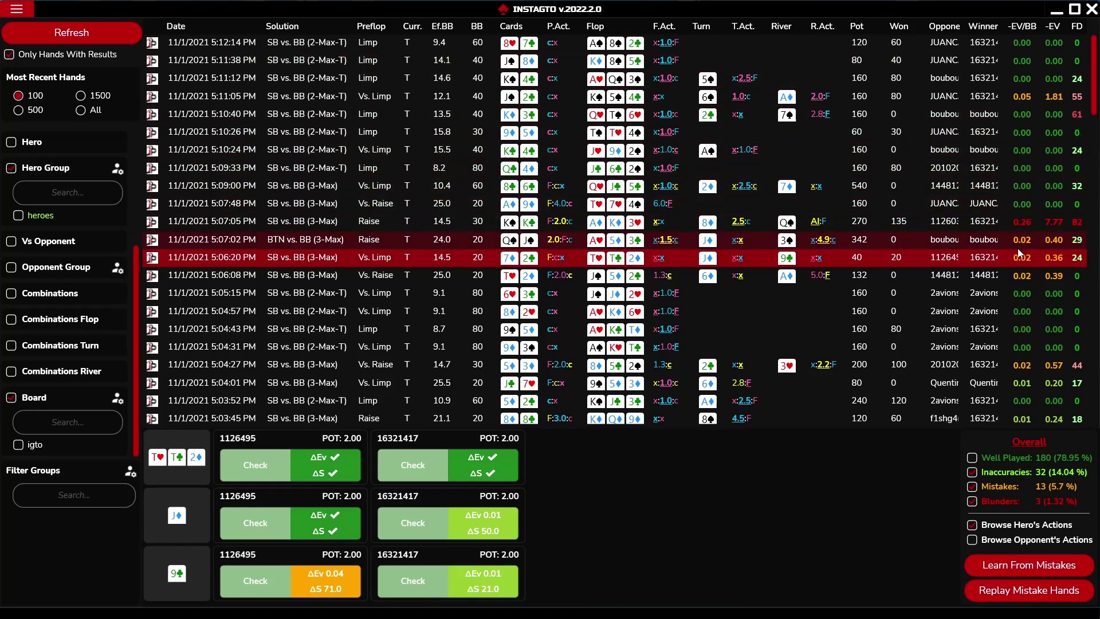
mouse_move(659, 261)
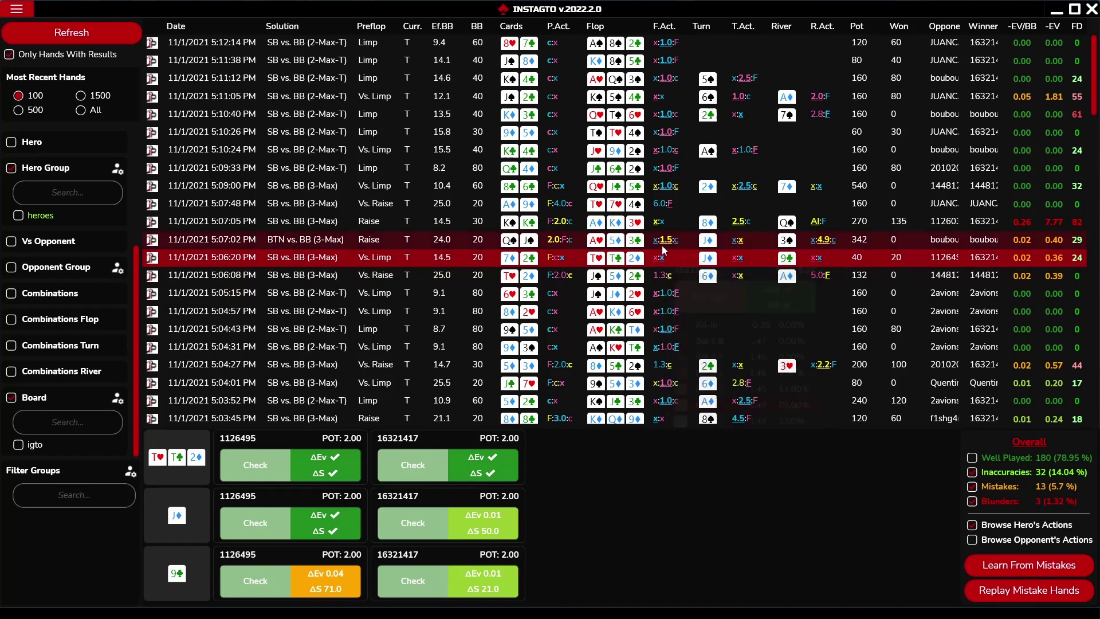
mouse_move(739, 223)
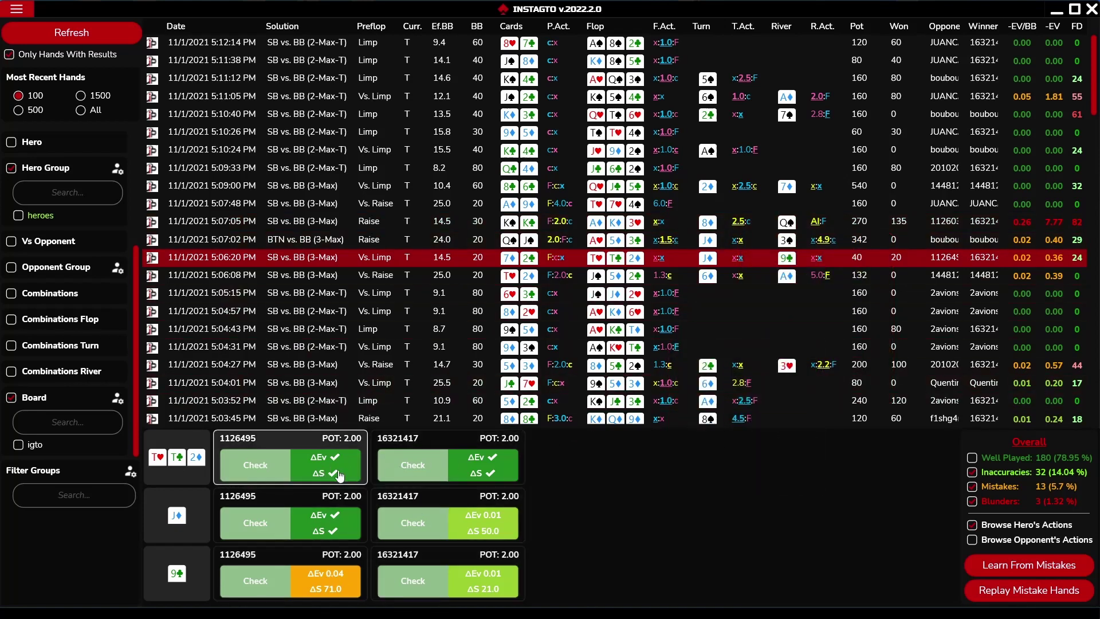
left_click(408, 524)
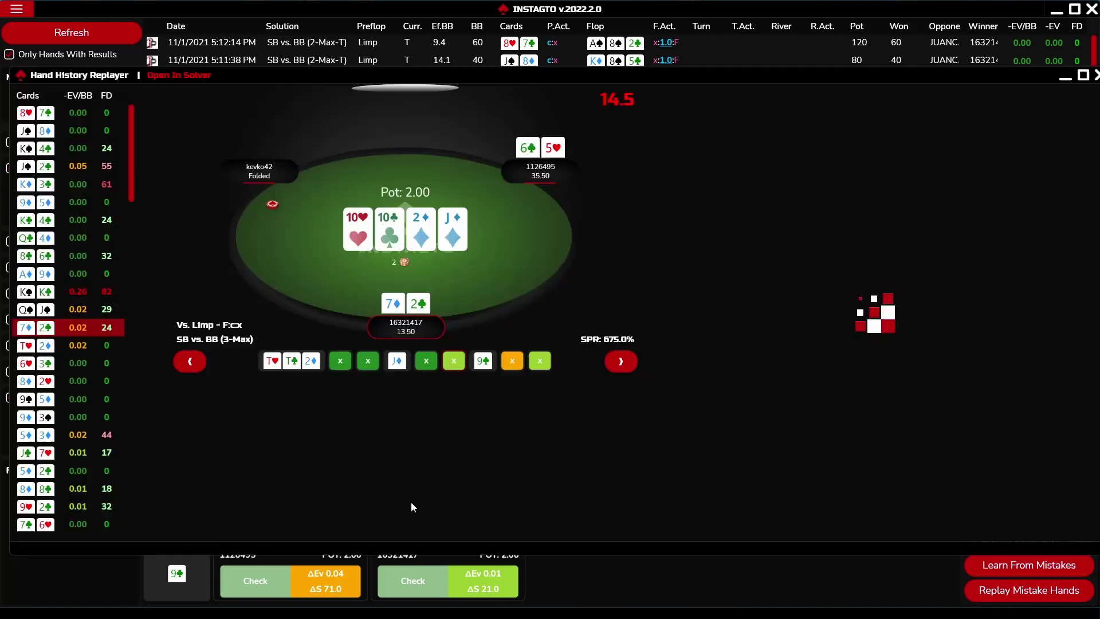
Close the replayer and toggle the Mistakes and Well Played summary categories.
left_click_drag(419, 70, 407, 62)
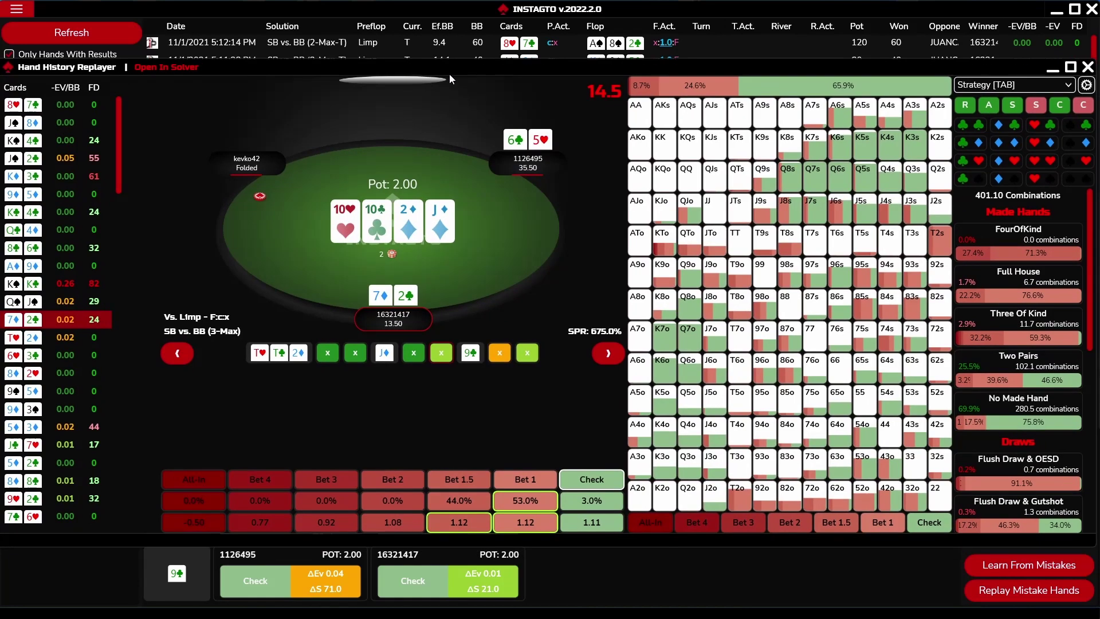
left_click(1087, 69)
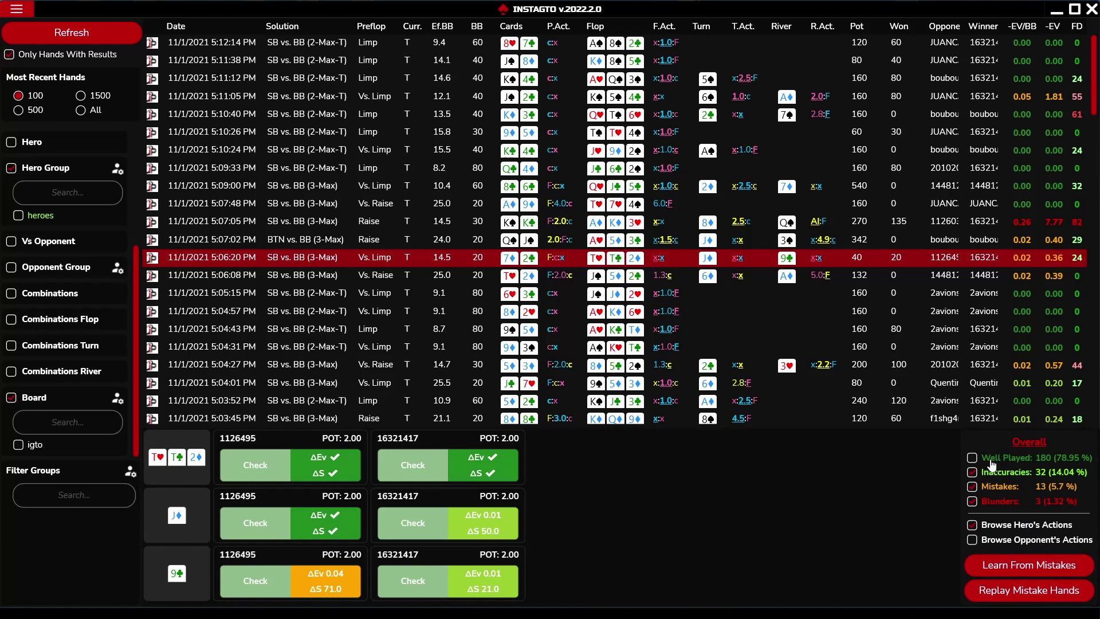
left_click(986, 492)
left_click(986, 491)
left_click(987, 463)
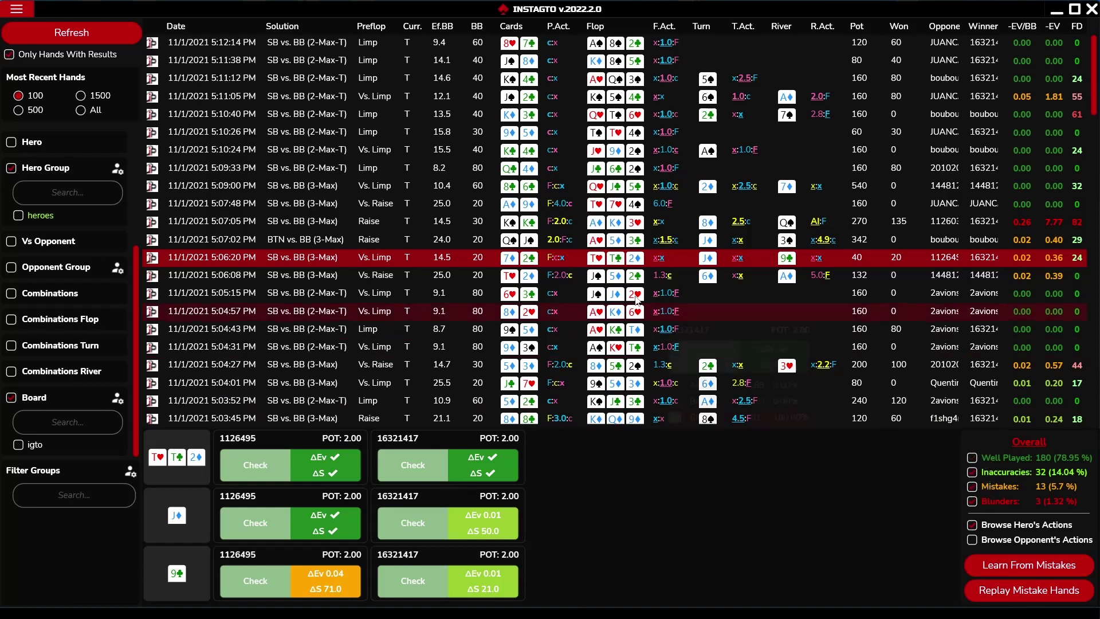
Reopen the 7♦2♣ hand, step through hands and decisions to the turn, then close the replayer.
double_click(585, 256)
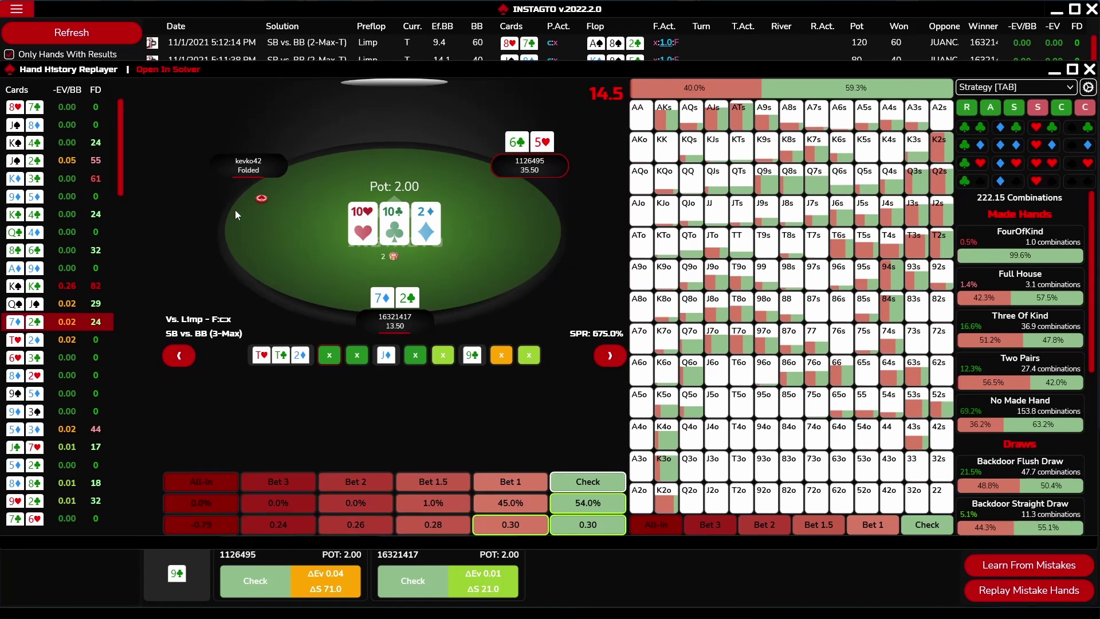
key("Down")
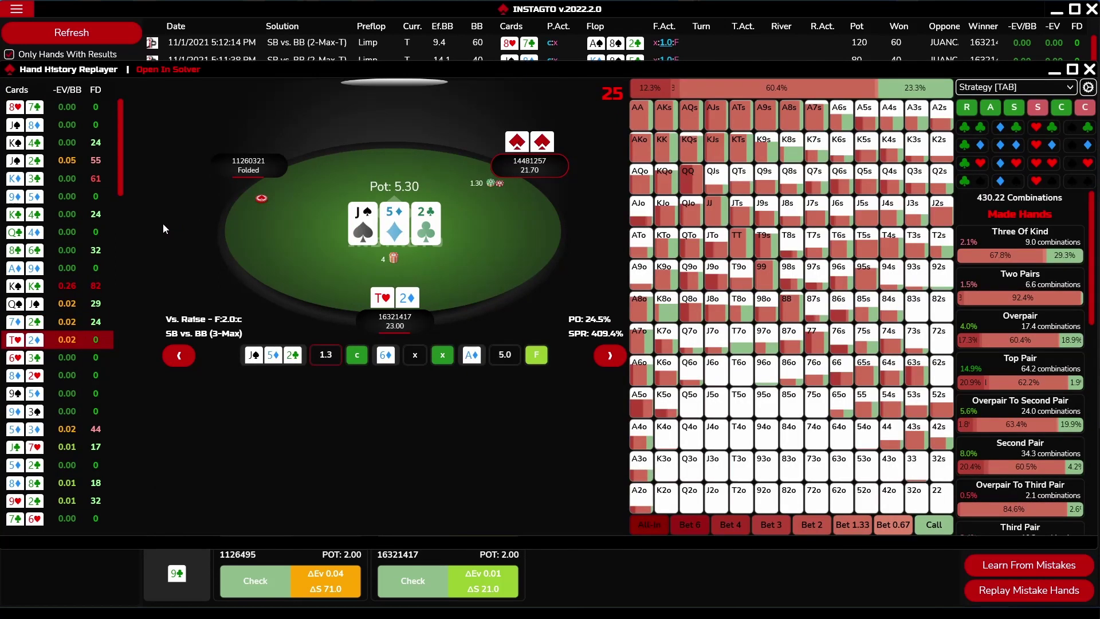
key("Up")
key("Left")
key("Right")
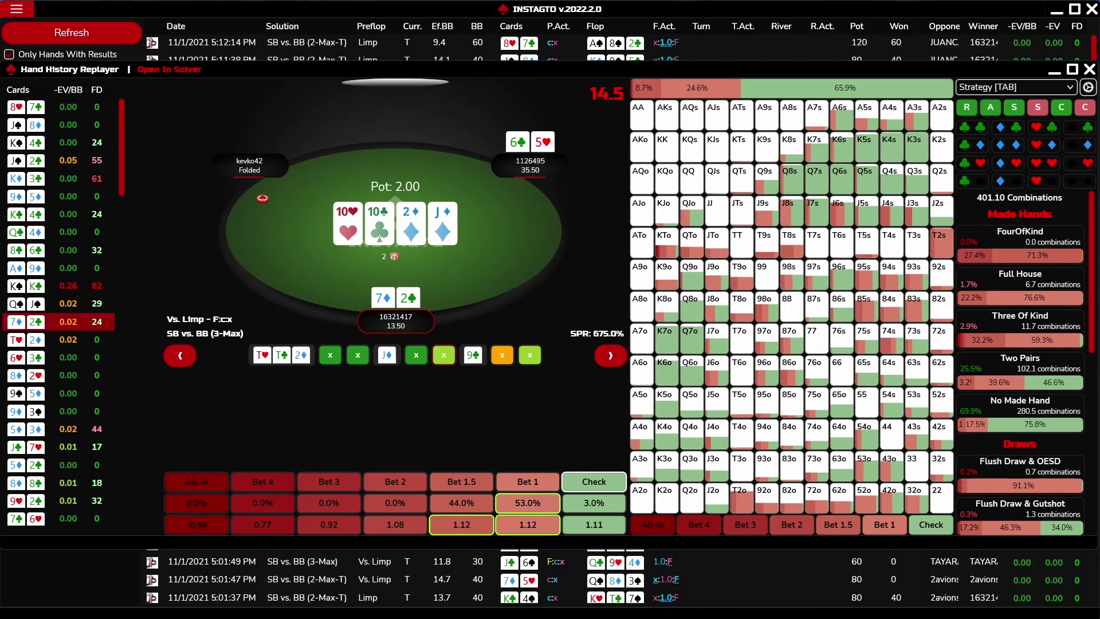
left_click(20, 6)
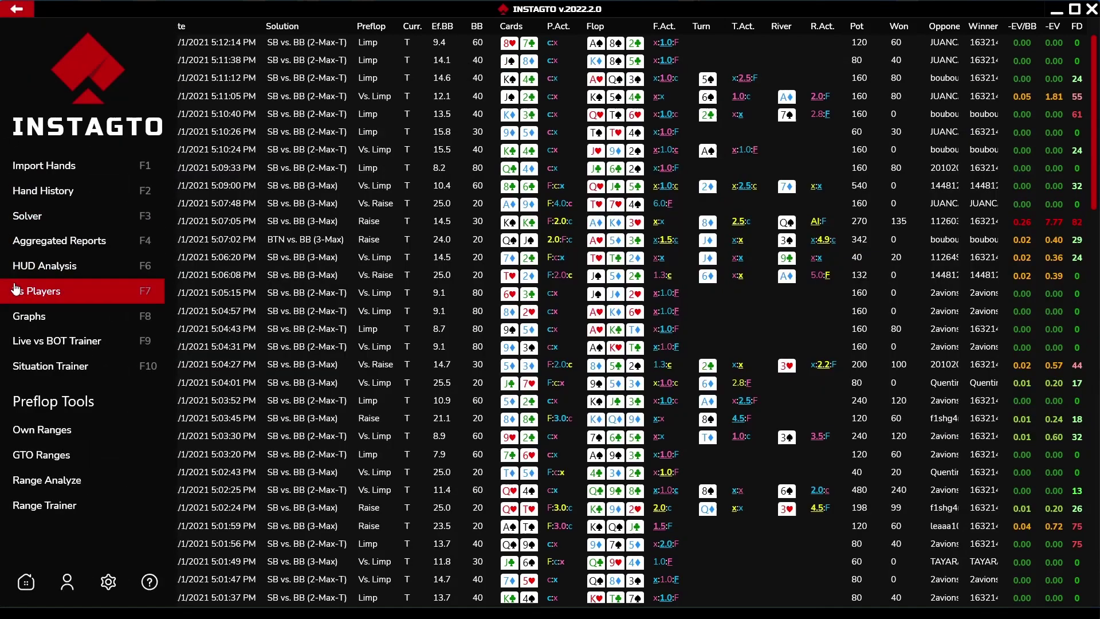
Open HUD Analysis and display the stats as Frequency Diff. values.
left_click(15, 278)
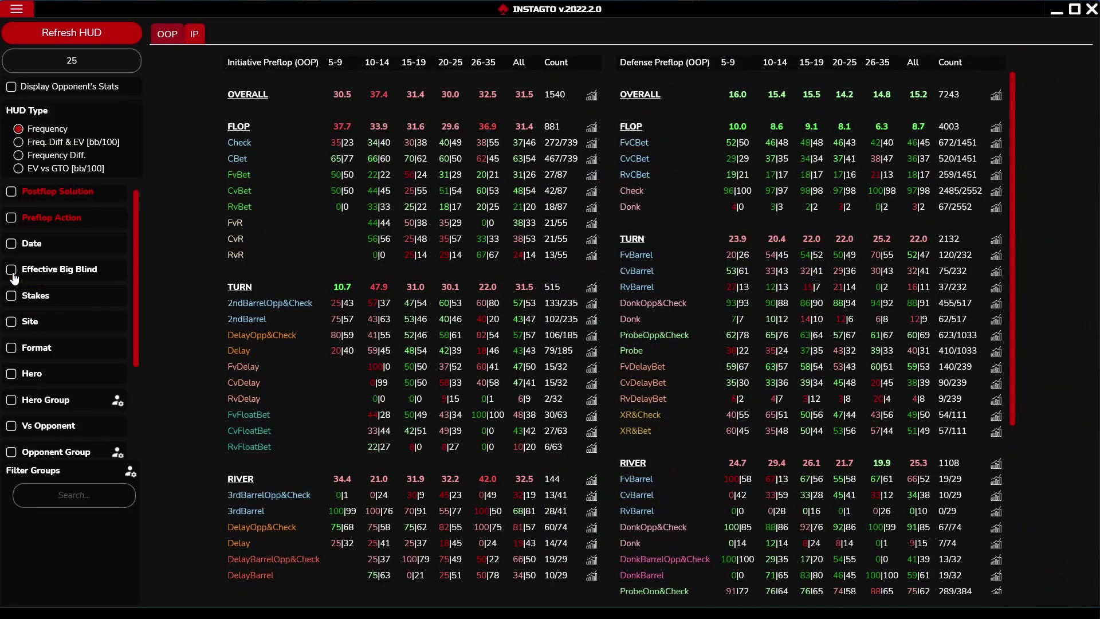
scroll(14, 279, "up", 1)
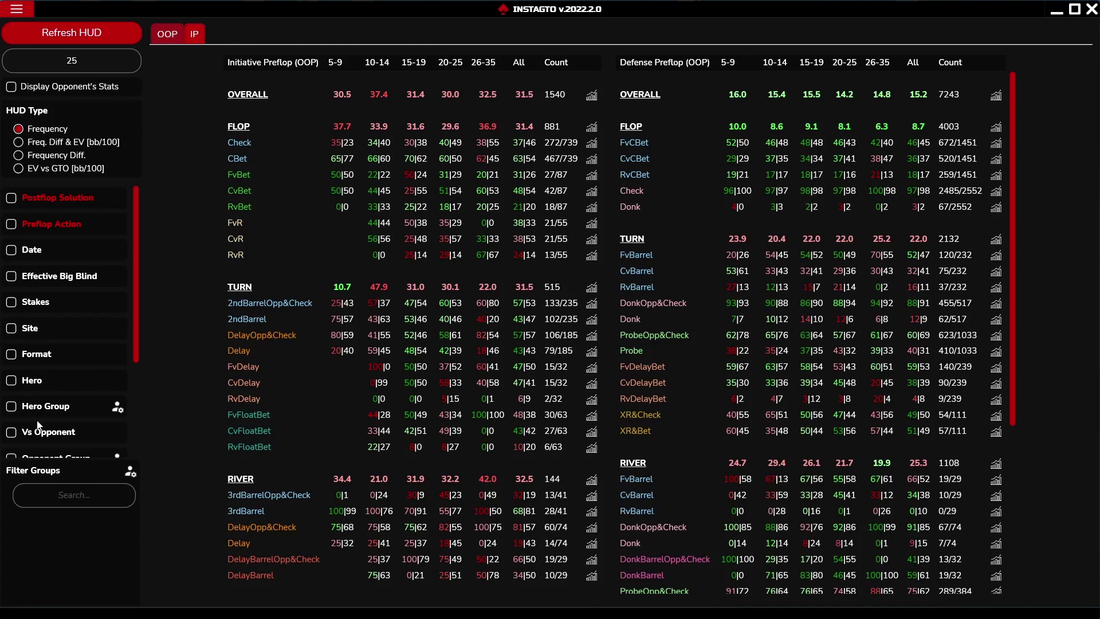
scroll(36, 429, "down", 3)
scroll(42, 418, "up", 3)
left_click(40, 158)
Switch between the OOP and IP tabs, ending on the in-position stat tables.
left_click(168, 35)
left_click(191, 35)
left_click(172, 35)
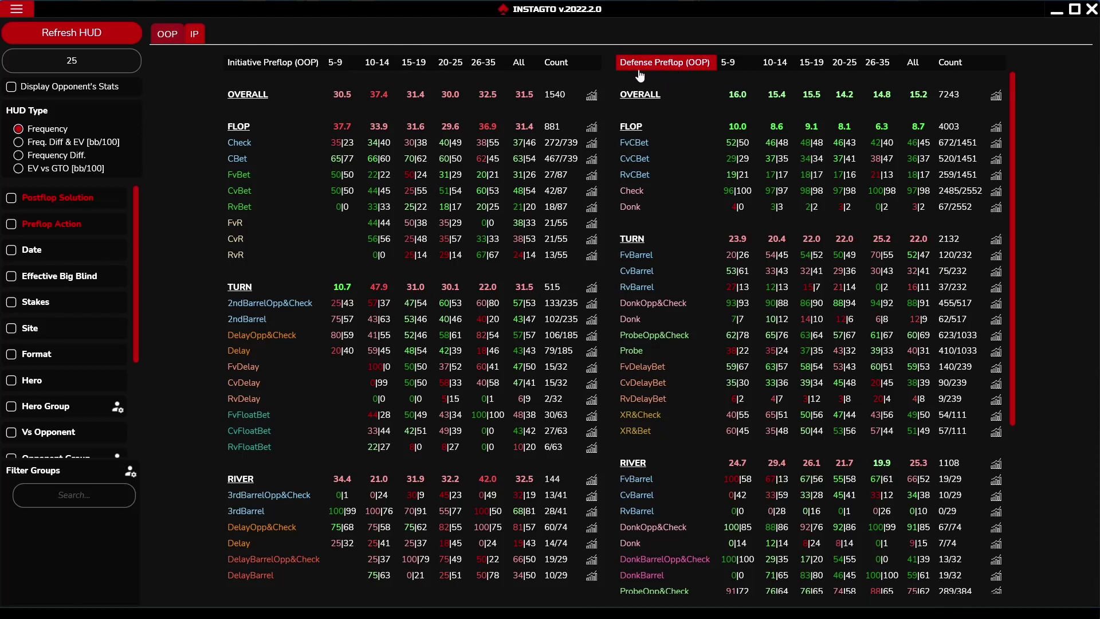
left_click(194, 36)
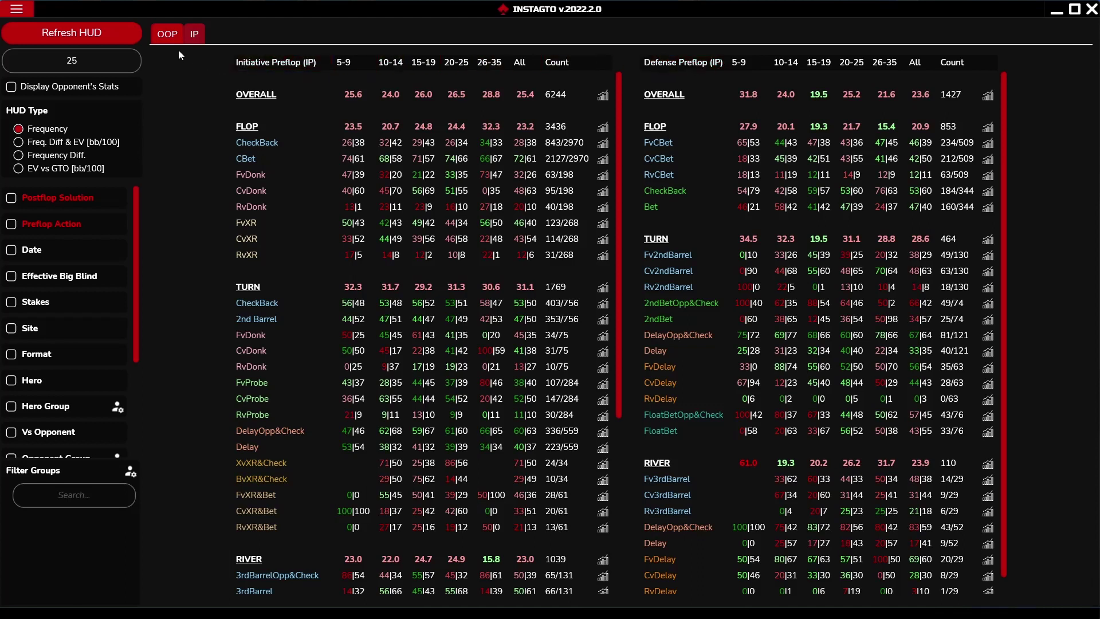
Return to OOP stats and cycle HUD Type through Freq. Diff & EV and Frequency Diff. to Frequency.
left_click(167, 40)
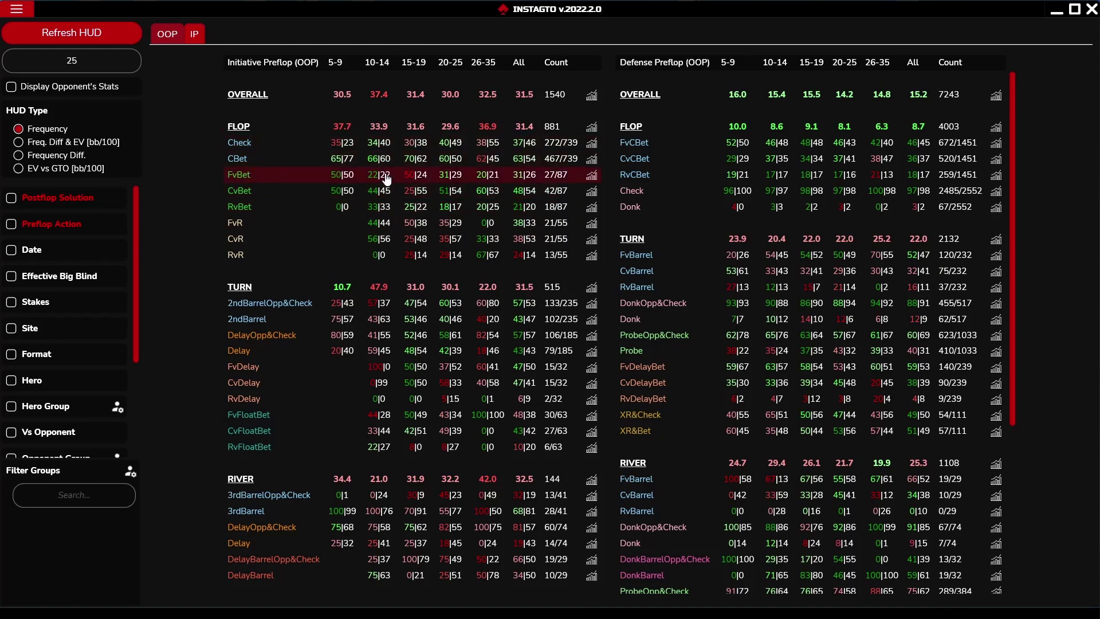
key("Down")
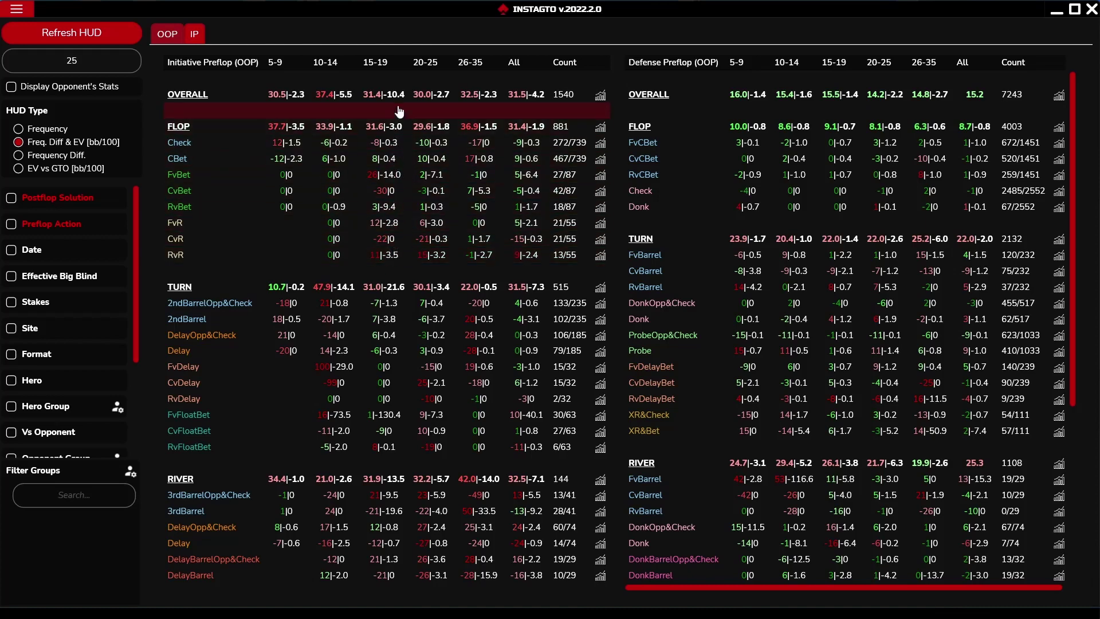
left_click(19, 155)
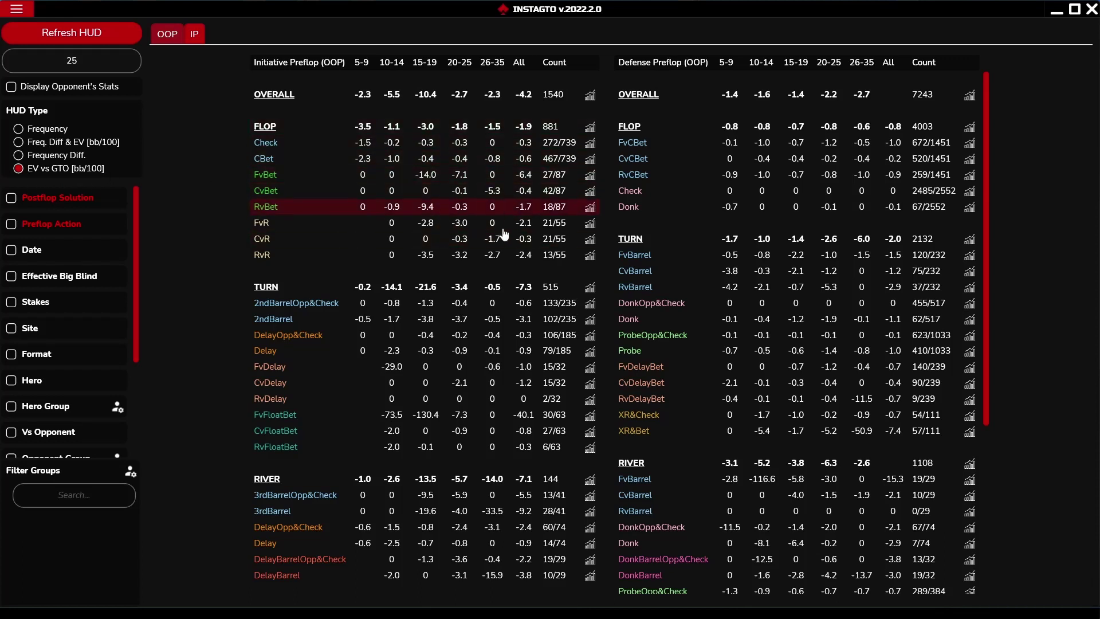
left_click(19, 128)
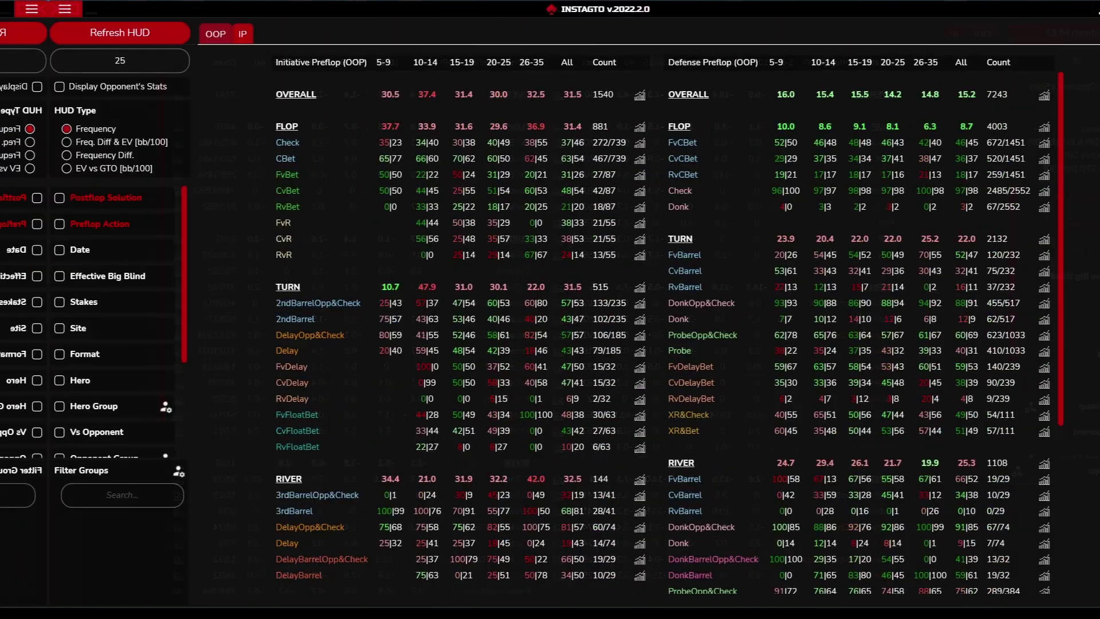
left_click(16, 9)
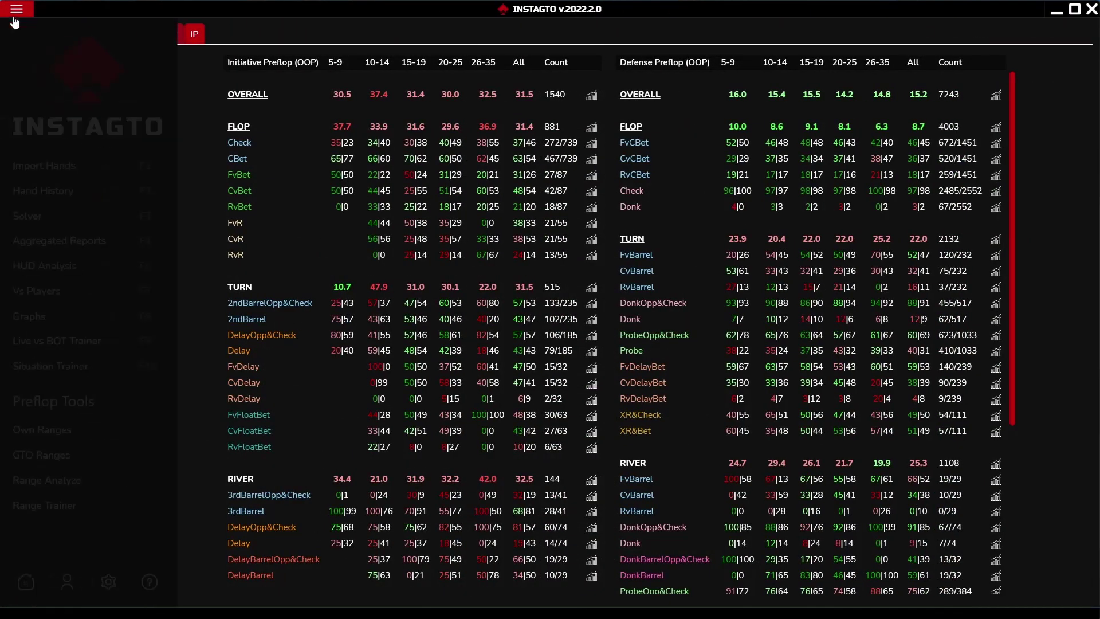
left_click(97, 593)
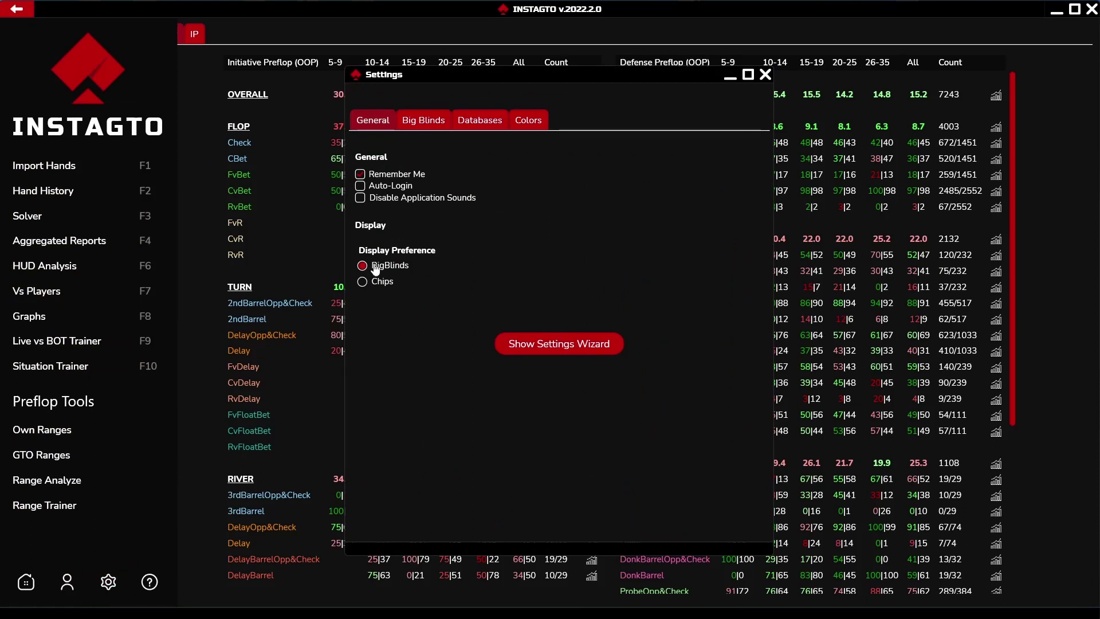
left_click(435, 127)
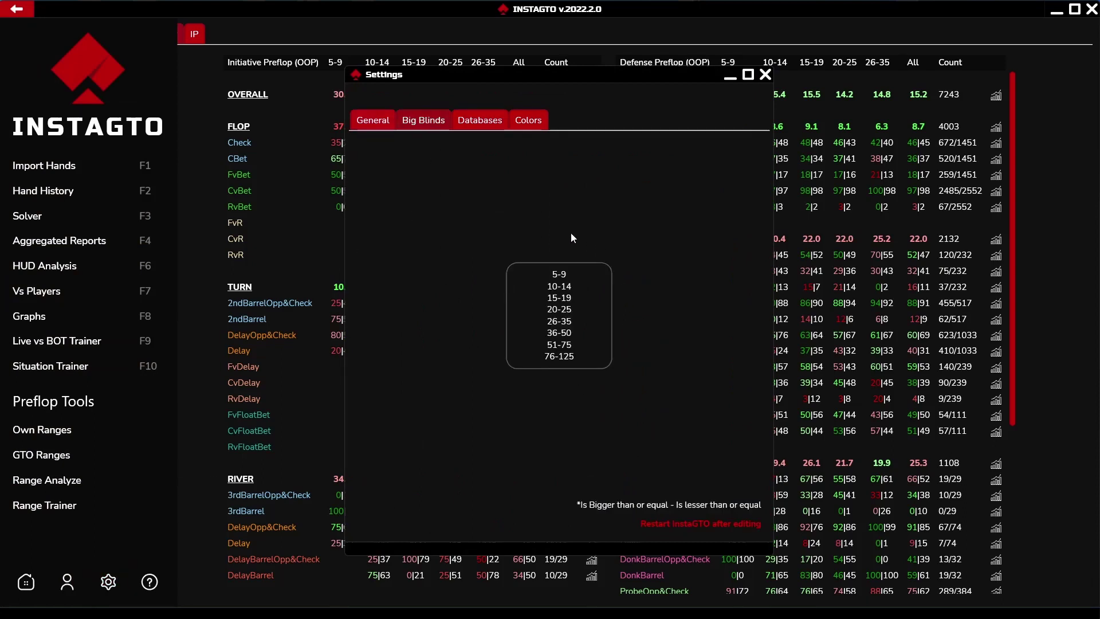
left_click(766, 76)
left_click(22, 12)
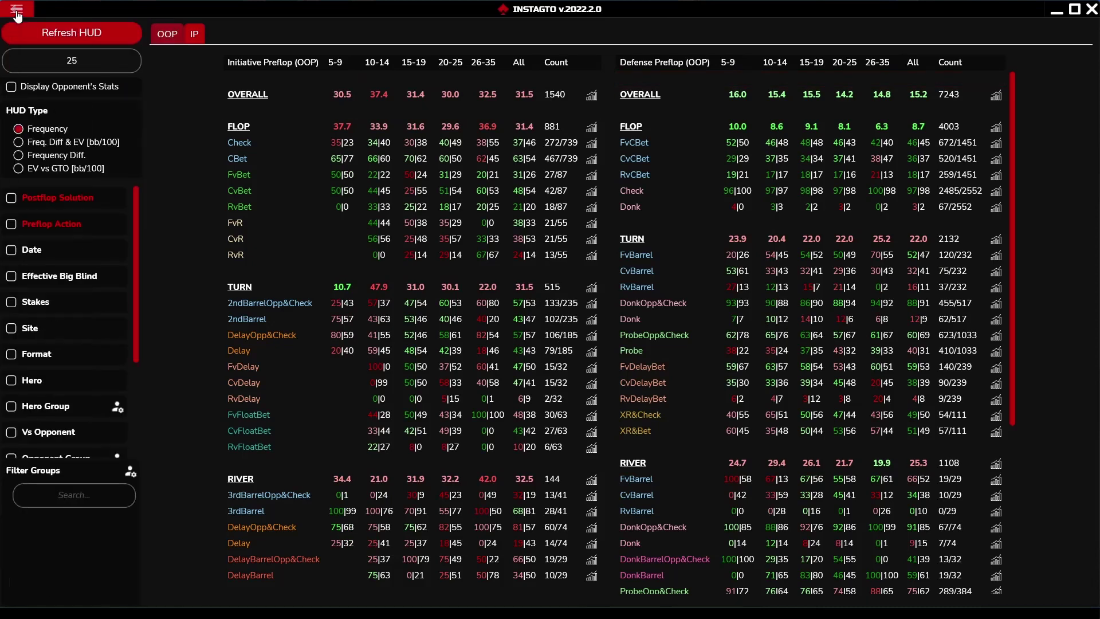
Open the detailed charts for the CvCBet stat in the Defense table.
left_click(995, 159)
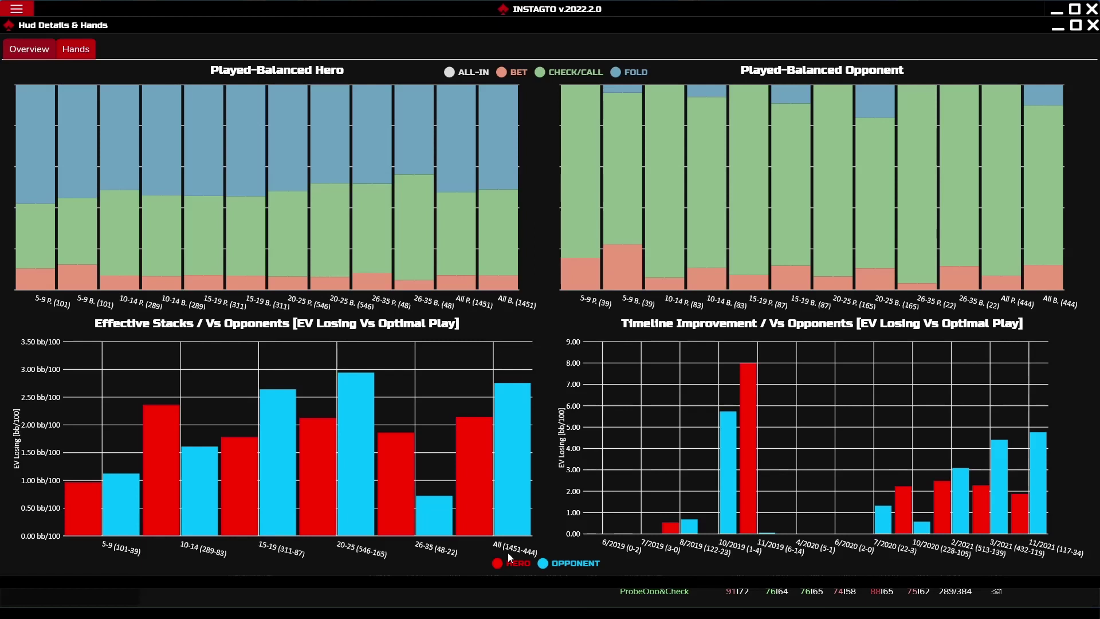
Close the HUD details charts and go to the Vs Players page.
mouse_move(472, 474)
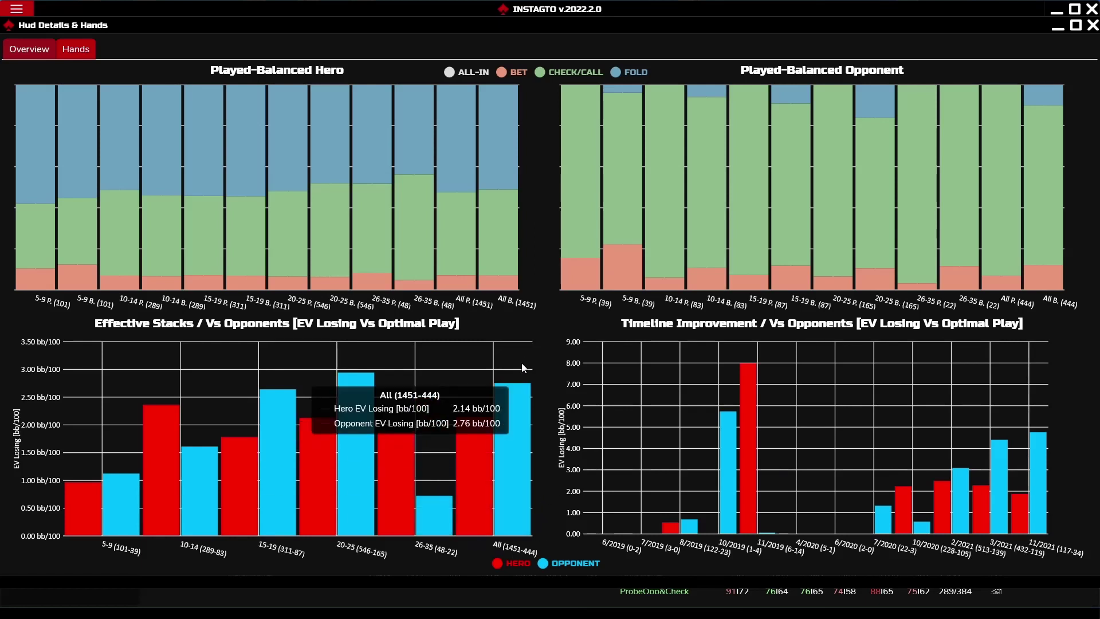
mouse_move(436, 506)
mouse_move(469, 531)
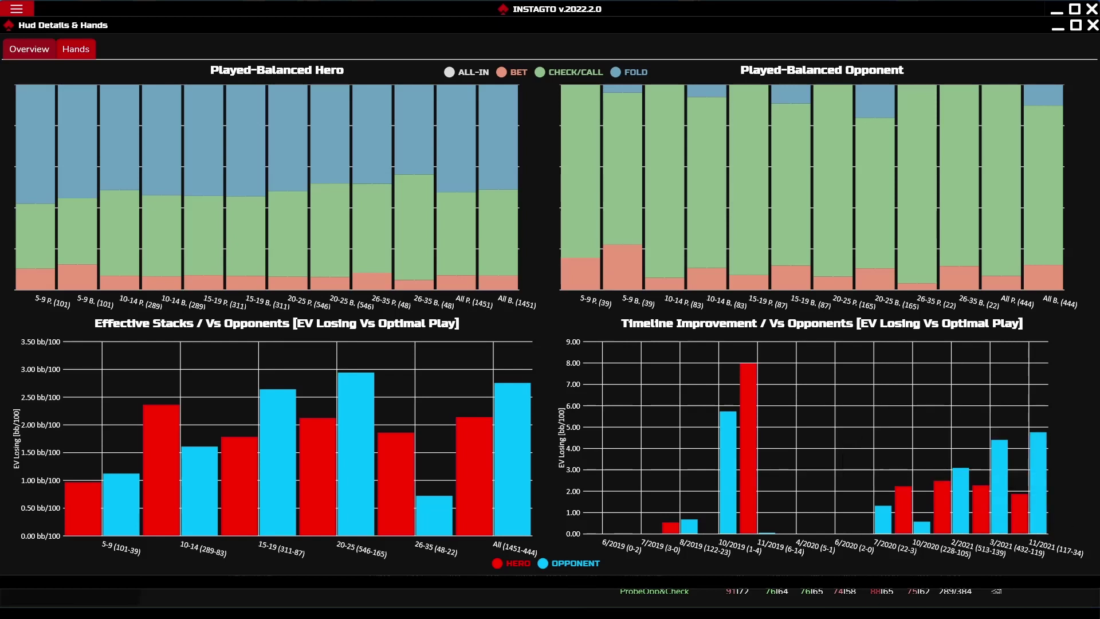
left_click(16, 9)
left_click(28, 293)
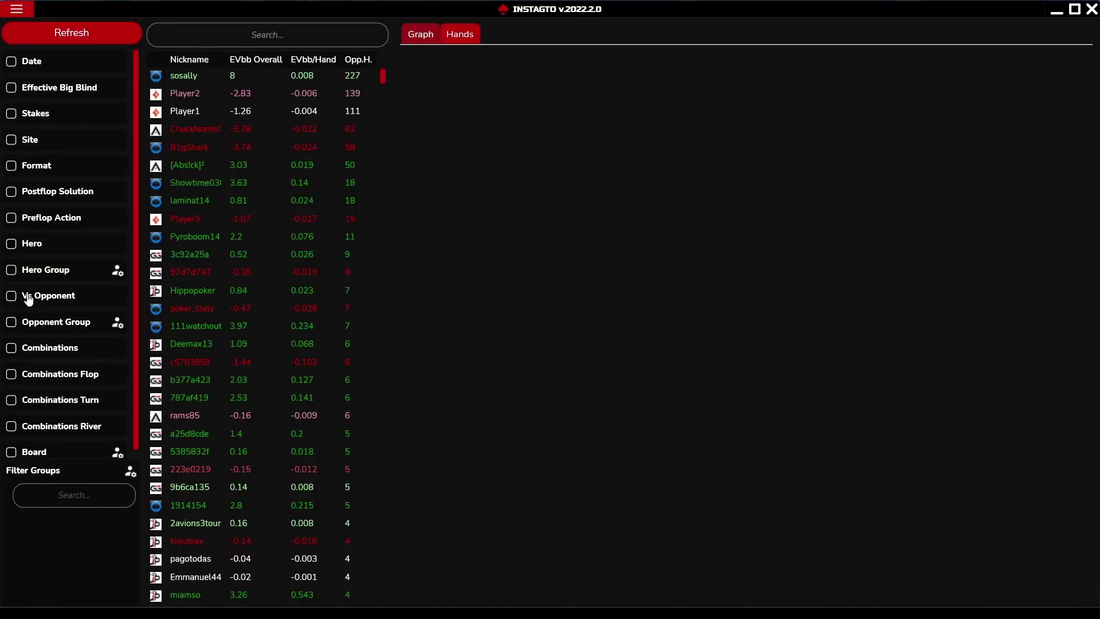
Graph Hero against several opponents, finishing on the +3.63 EVbb opponent with 18 hands.
left_click(223, 150)
left_click(217, 129)
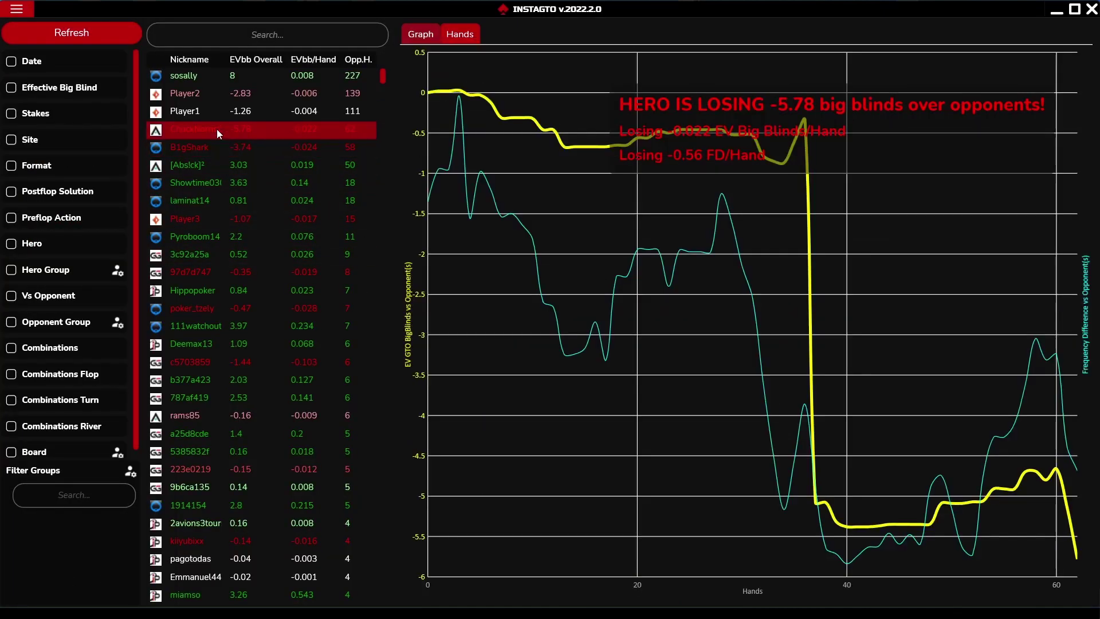
left_click(208, 182)
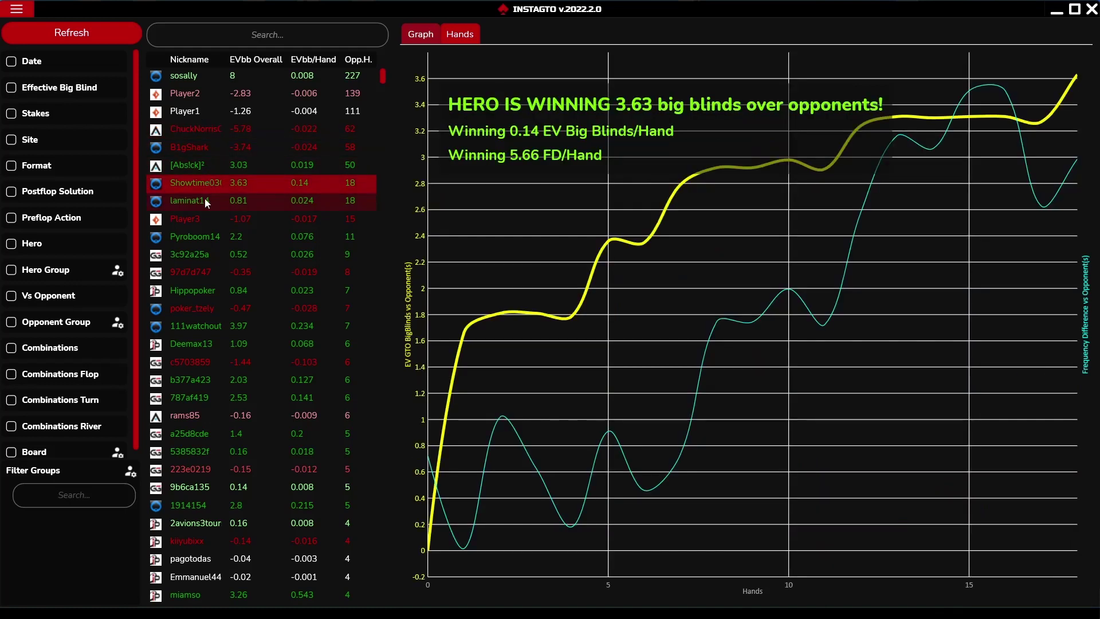
left_click(205, 199)
left_click(204, 185)
mouse_move(836, 166)
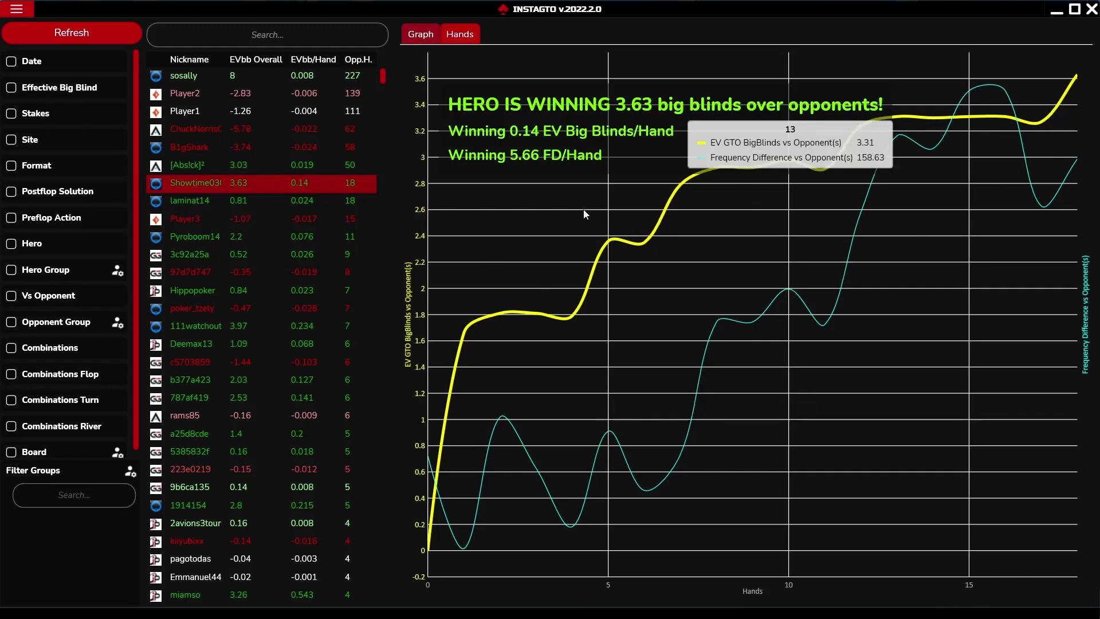
left_click(14, 9)
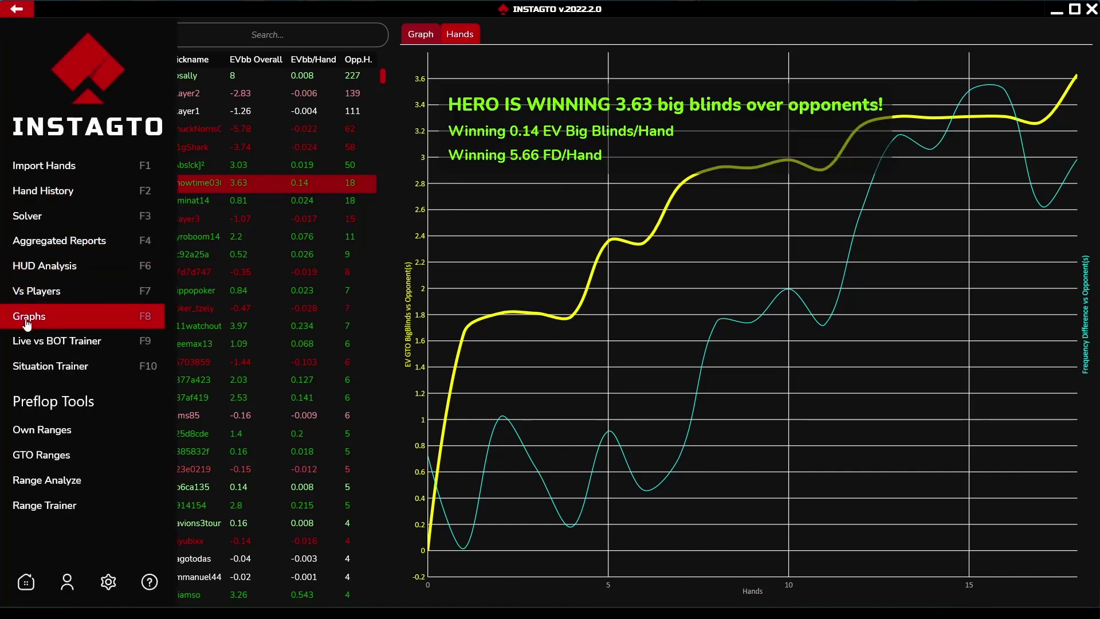
Visit the overall results Graphs page, then go to the Situation Trainer.
left_click(26, 324)
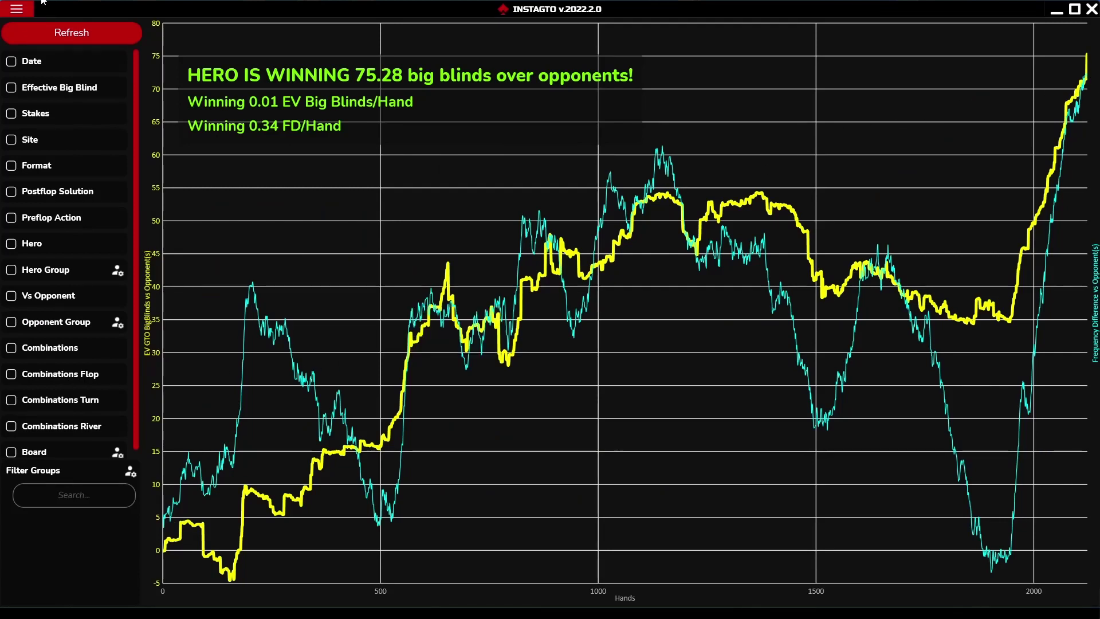
left_click(16, 9)
left_click(59, 363)
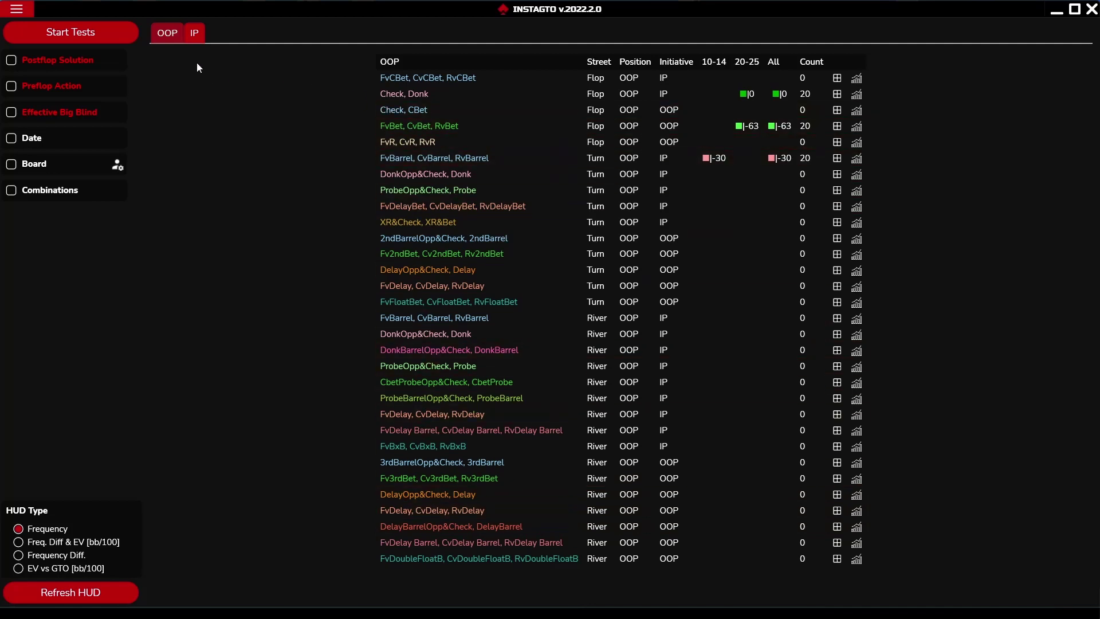
On the IP tab, filter Postflop Solution to SB vs. BB (2-Max-T).
left_click(194, 35)
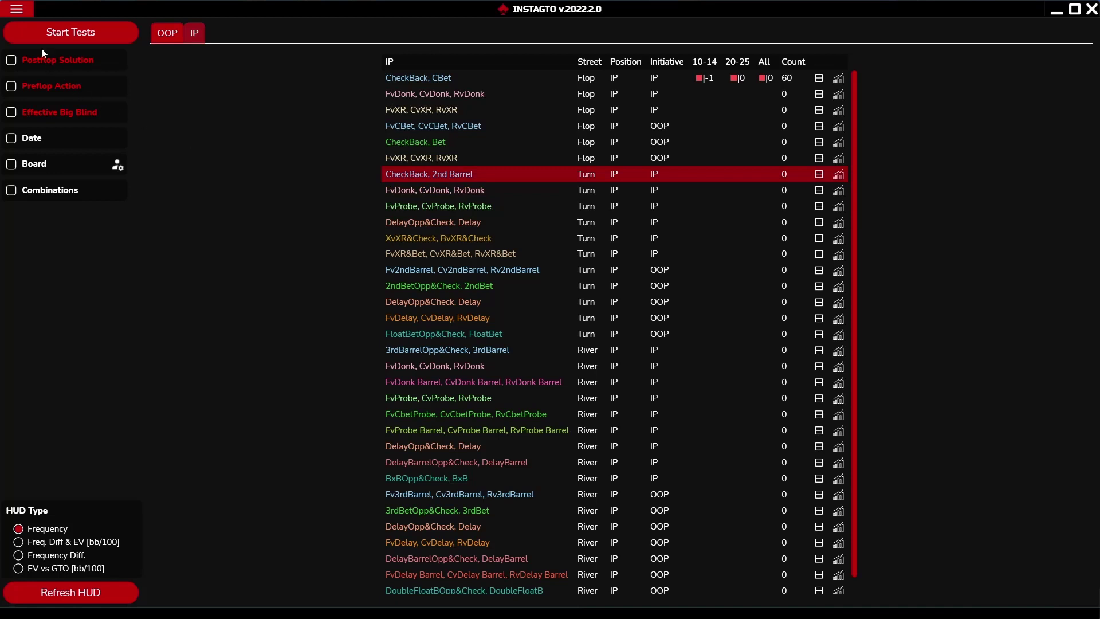
left_click(41, 68)
left_click(45, 76)
type("2")
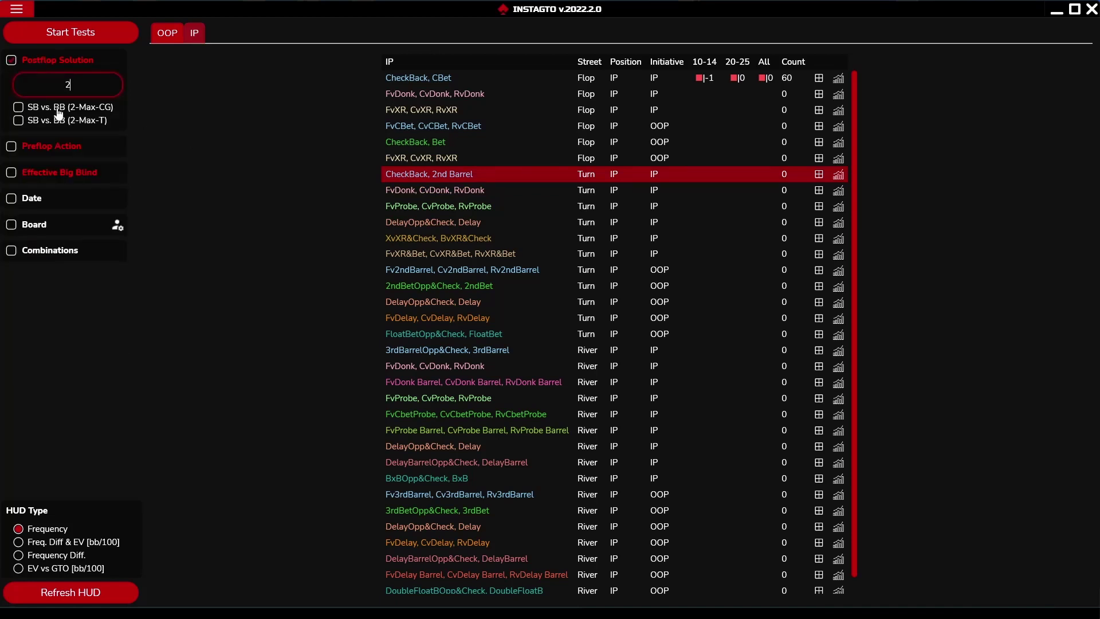
left_click(47, 121)
Limit the preflop action to Raise and the effective big blinds to 20–30.
left_click(43, 150)
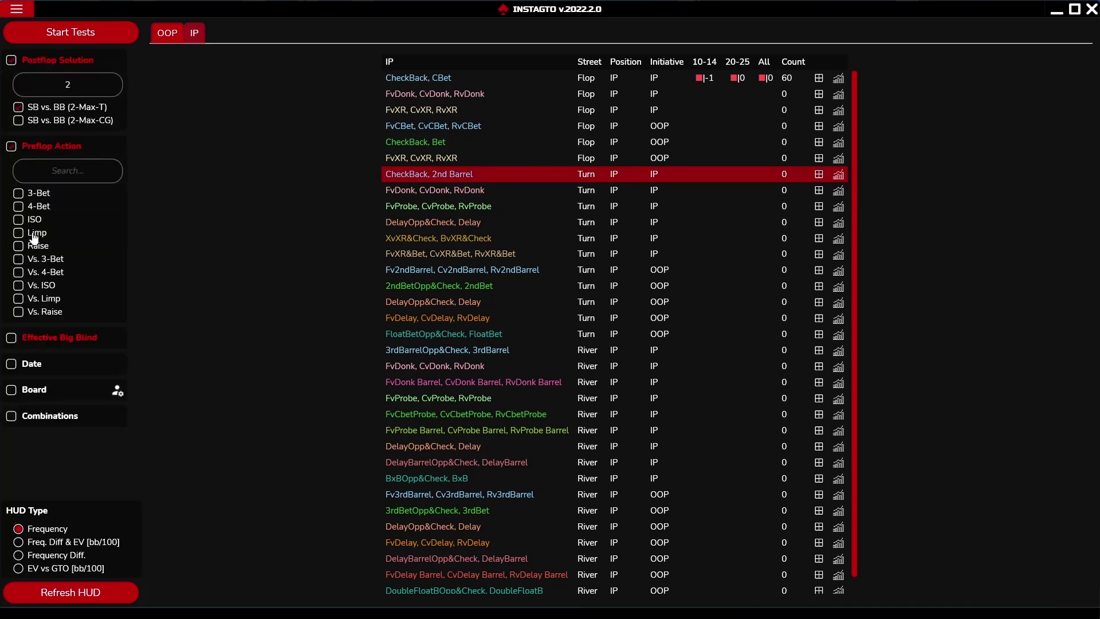
left_click(32, 248)
left_click(34, 340)
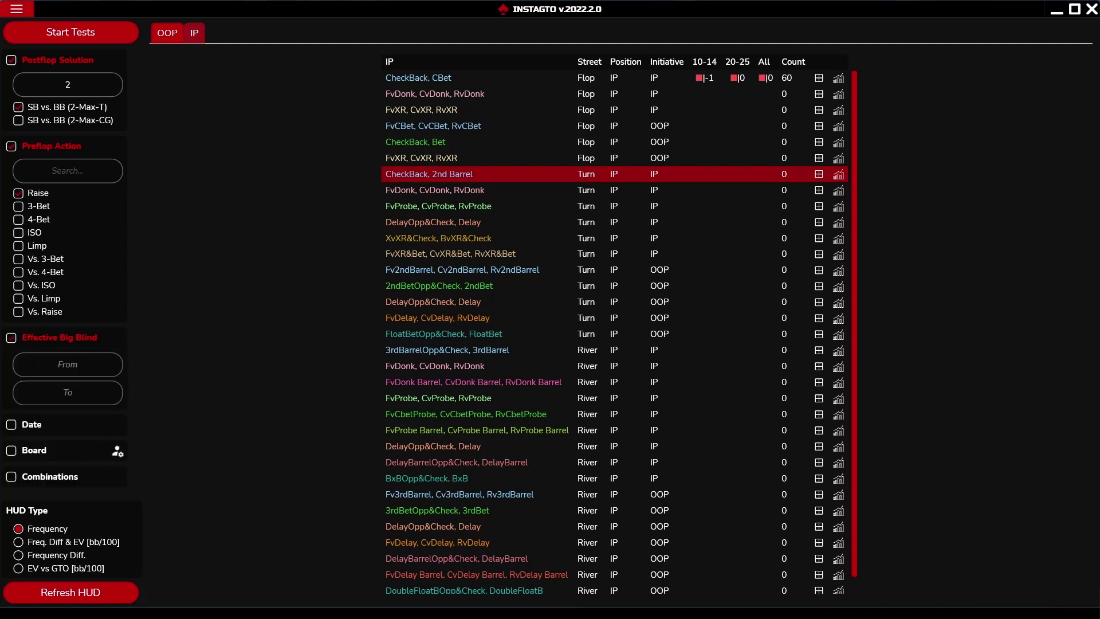
type("20")
key("Tab")
type("30")
left_click(396, 178)
Start the test and answer about twenty hands with bets of 1.5, 3, 3.8, 4.5, 6 or check.
left_click(74, 37)
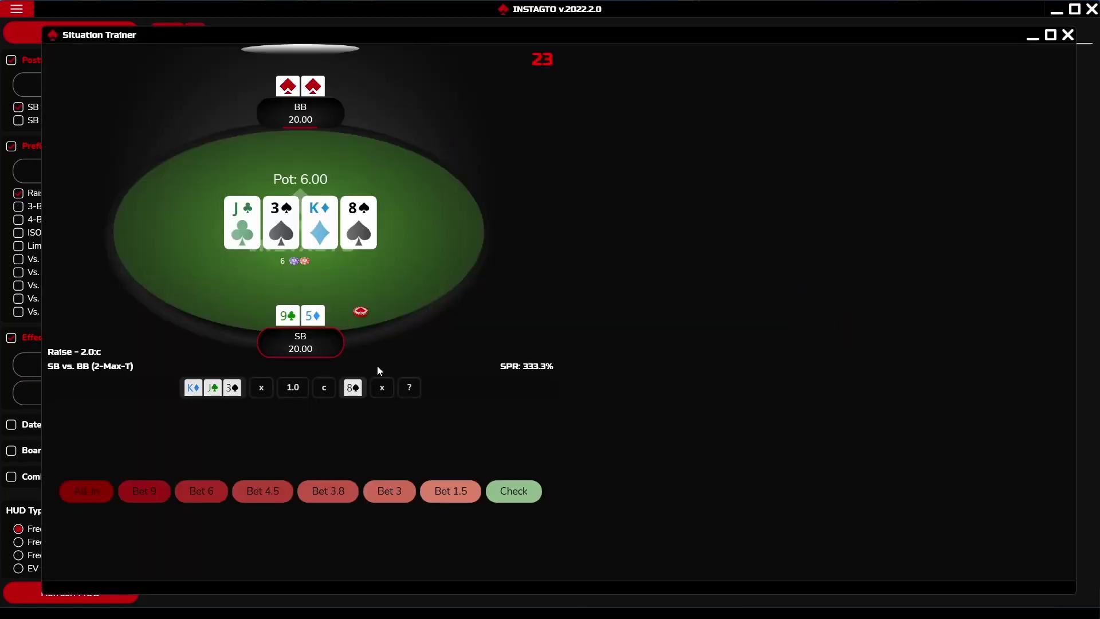
left_click(442, 497)
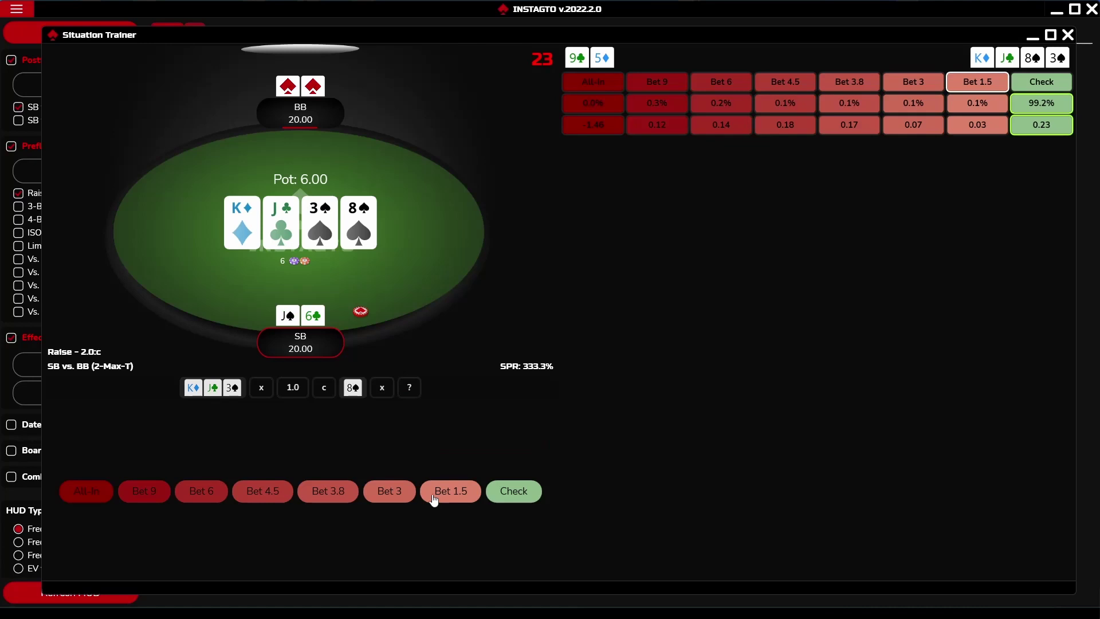
left_click(397, 495)
left_click(337, 496)
left_click(274, 497)
left_click(313, 497)
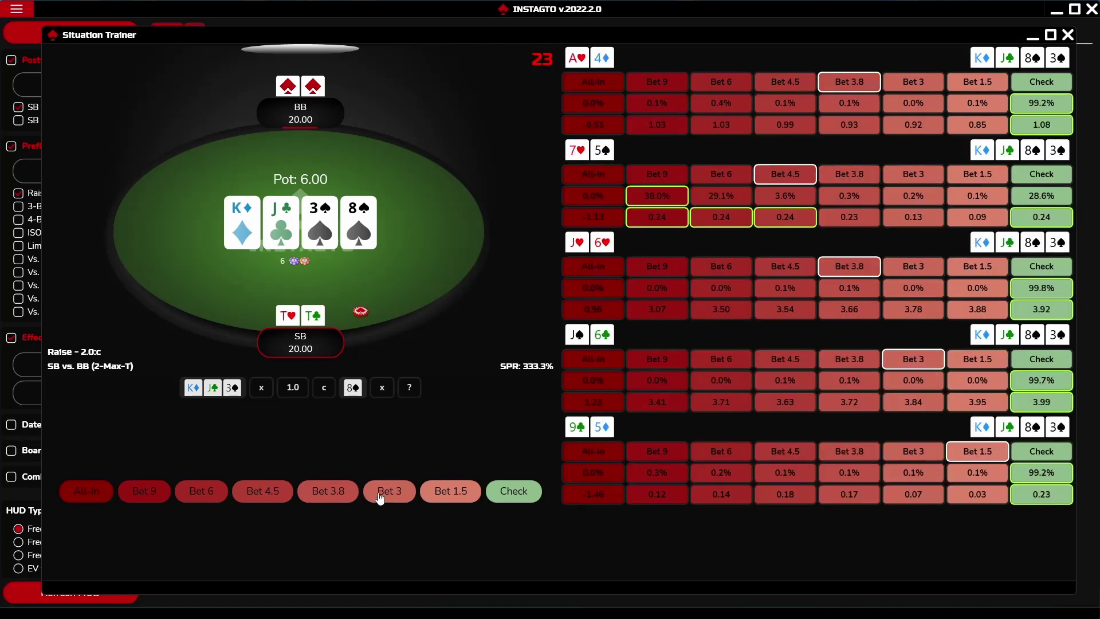
left_click(383, 497)
left_click(429, 497)
left_click(390, 494)
left_click(343, 494)
left_click(277, 496)
left_click(217, 496)
left_click(255, 497)
left_click(328, 493)
left_click(390, 493)
left_click(451, 492)
left_click(510, 494)
left_click(451, 493)
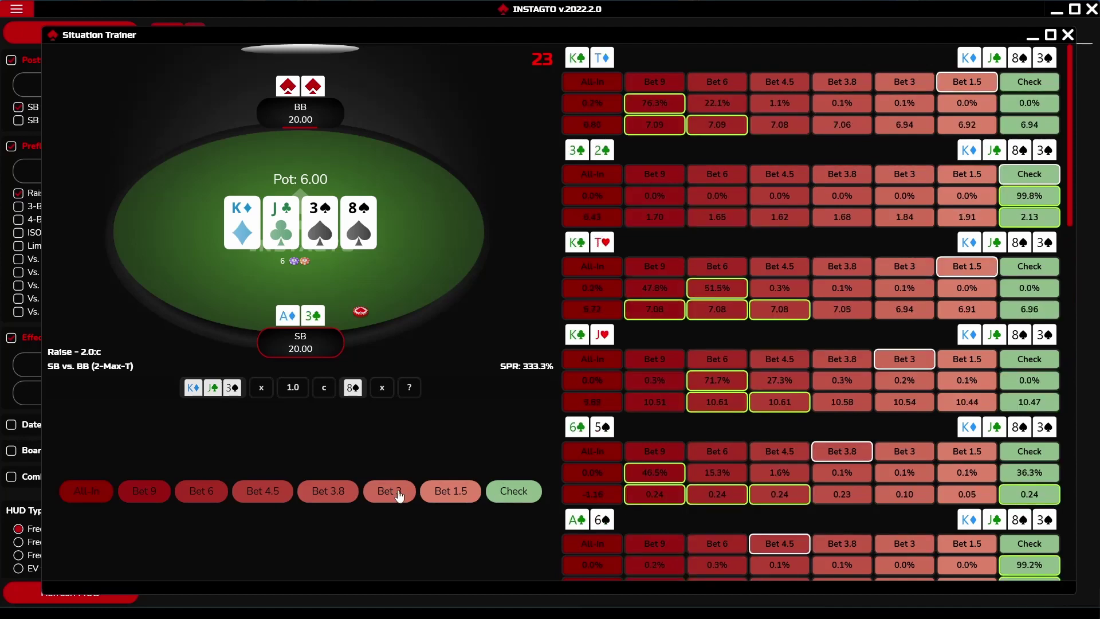
left_click(395, 493)
left_click(430, 496)
left_click(383, 497)
left_click(441, 496)
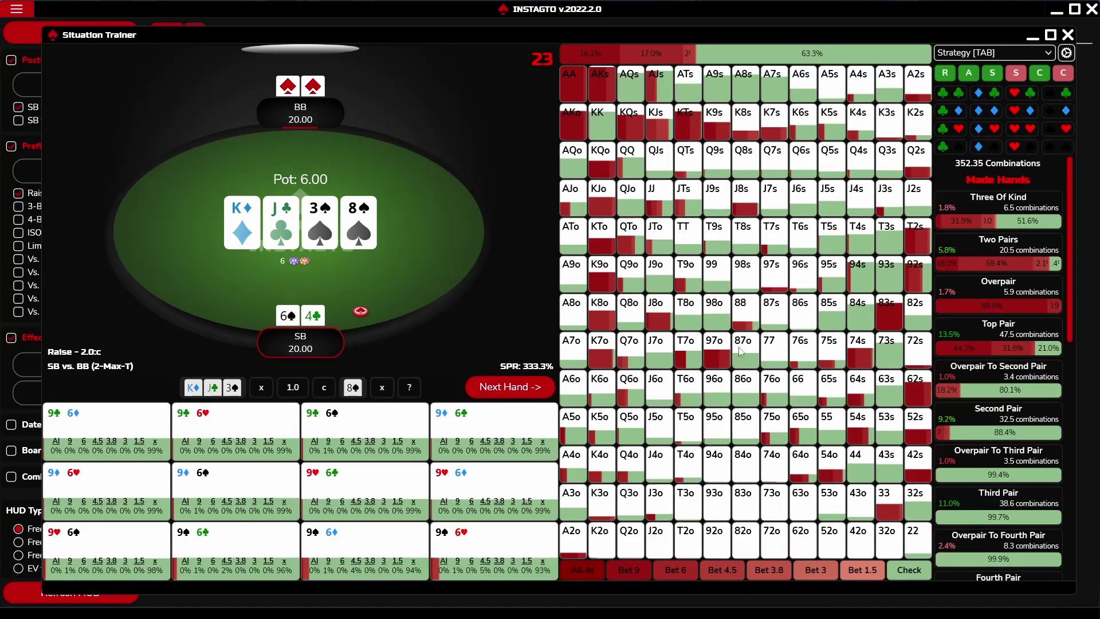
Switch the range grid to EV IP and deal the next hand.
left_click(1000, 54)
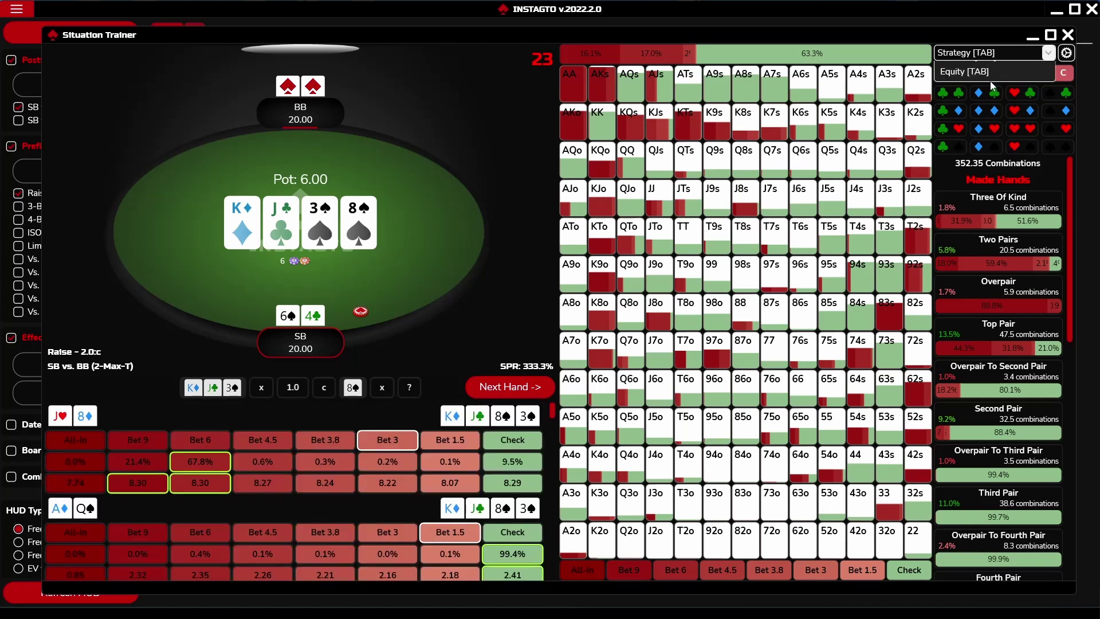
left_click(986, 102)
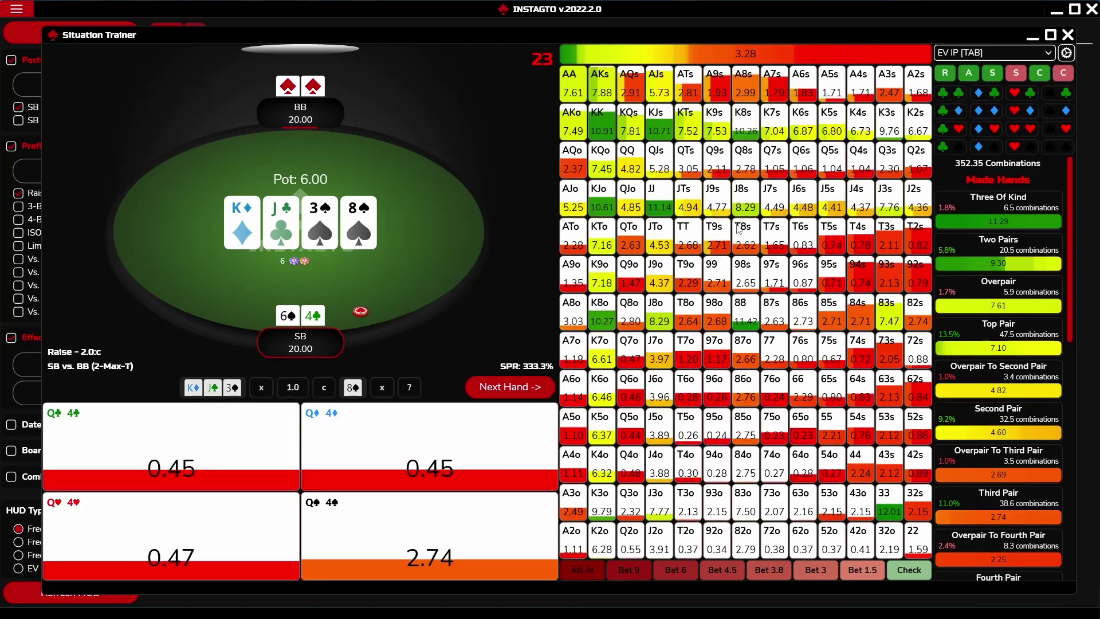
left_click(498, 382)
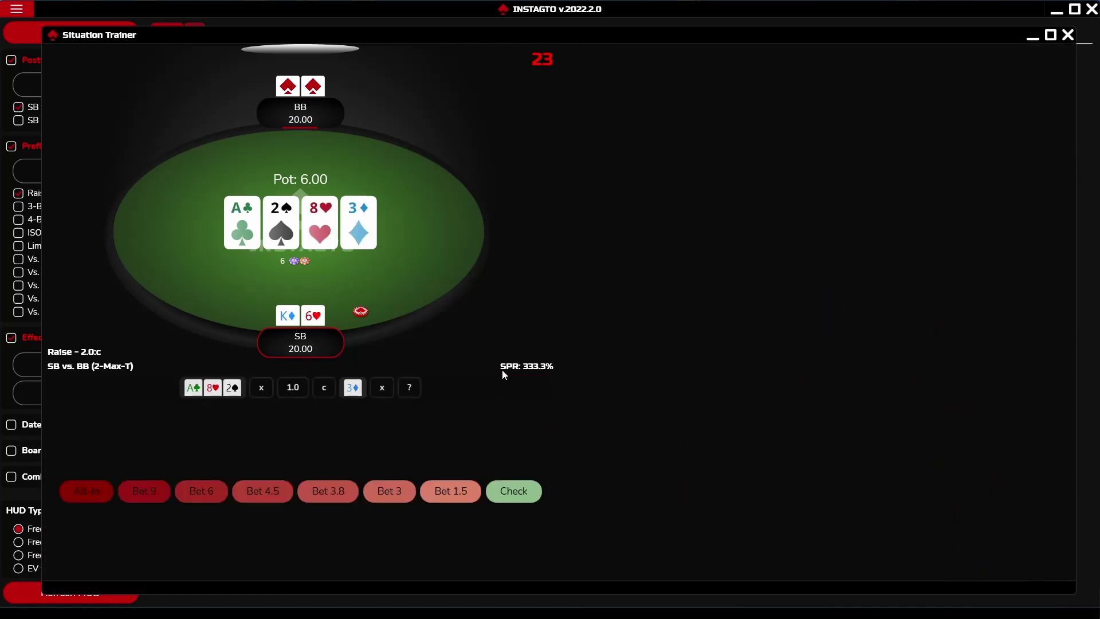
Close the Situation Trainer window and refresh the HUD with the new results.
left_click(1068, 36)
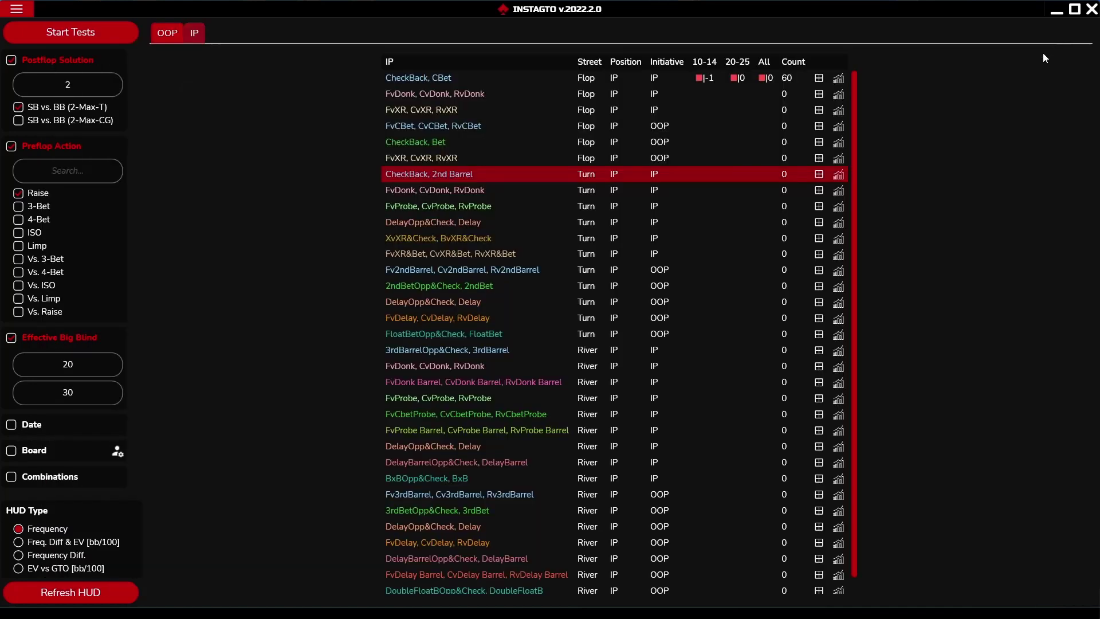
left_click(90, 590)
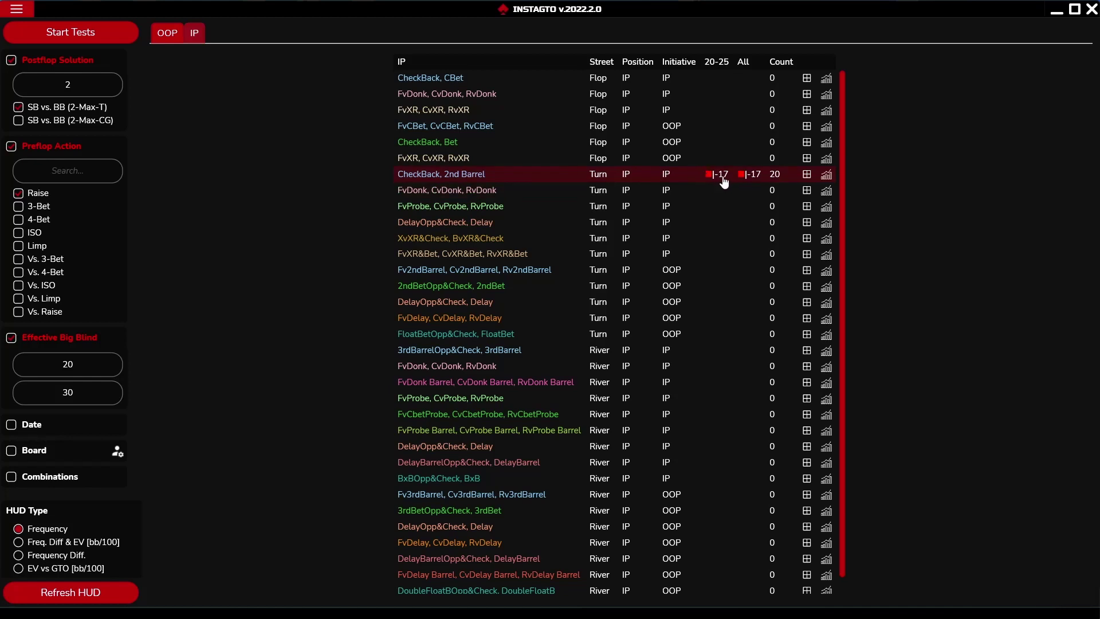
mouse_move(805, 180)
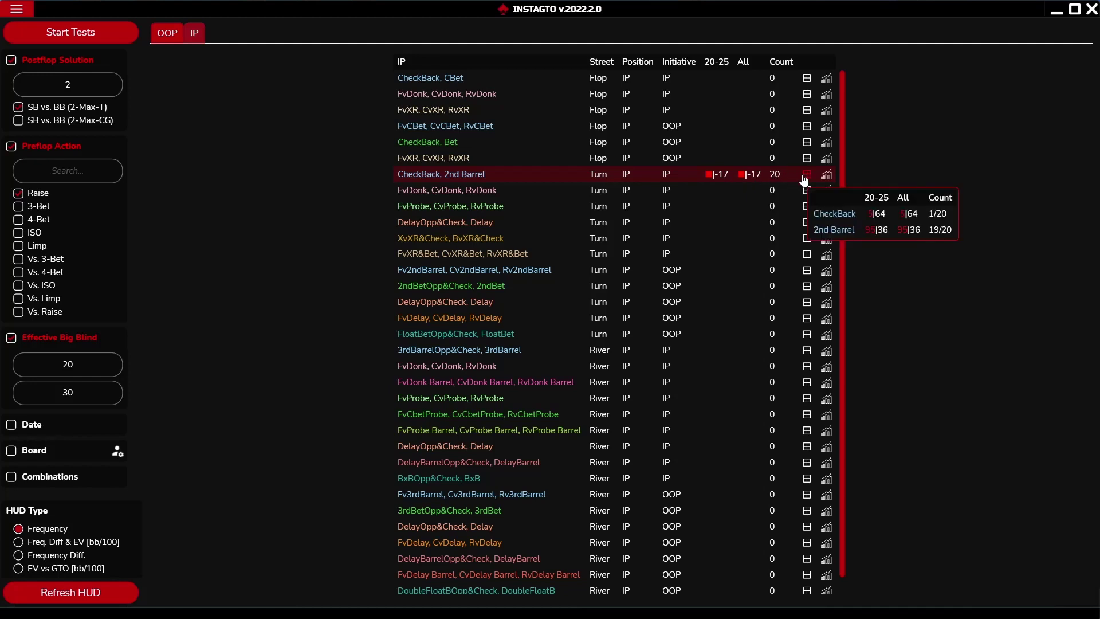
Clear the Postflop Solution, Preflop Action and Effective Big Blind filters and refresh the HUD.
left_click(38, 65)
left_click(35, 88)
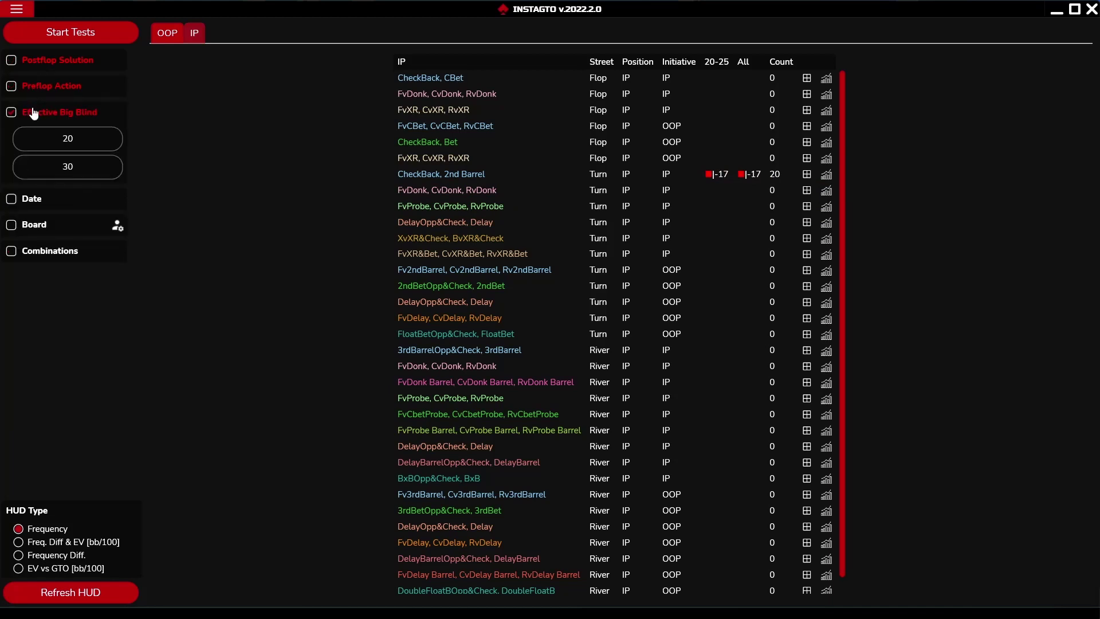
left_click(33, 113)
left_click(44, 588)
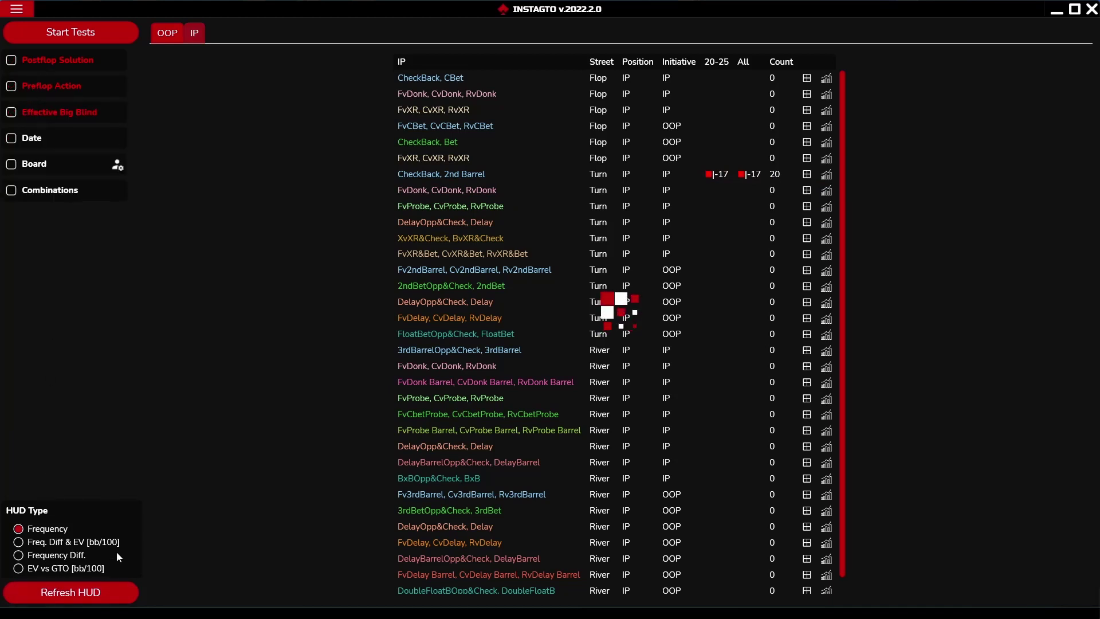
Compare the unfiltered OOP and IP situation lists, then open the main navigation.
left_click(168, 32)
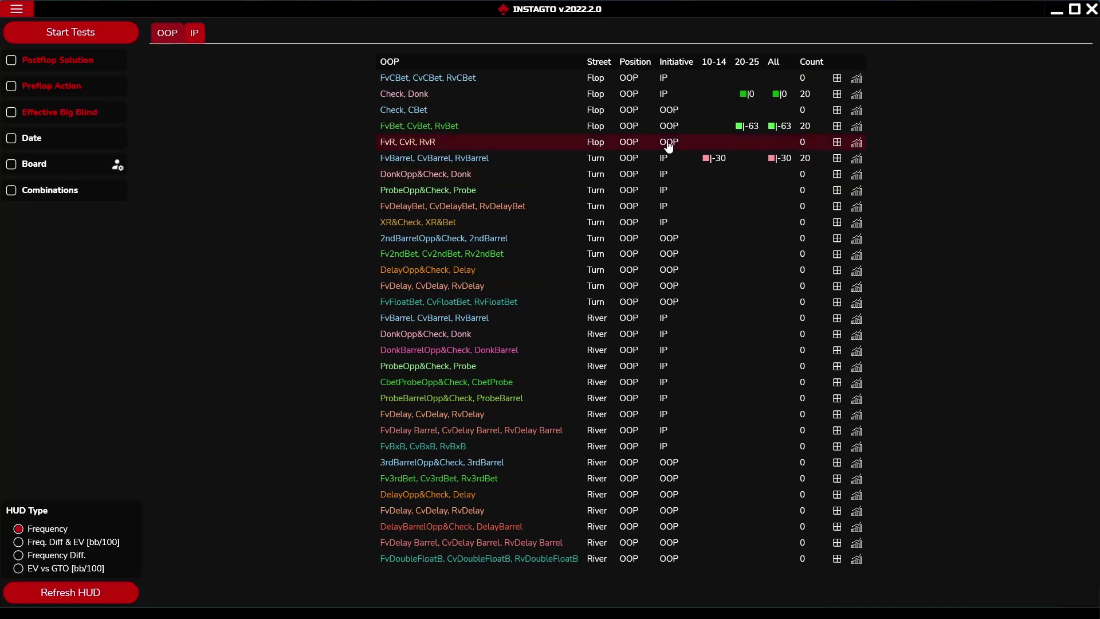
mouse_move(833, 100)
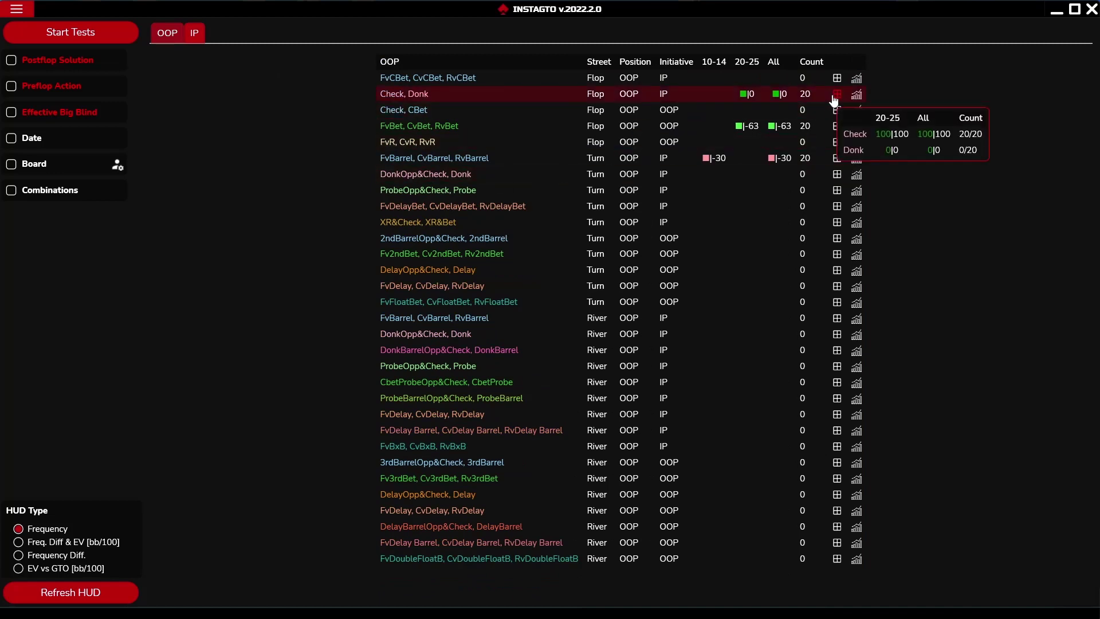
mouse_move(839, 161)
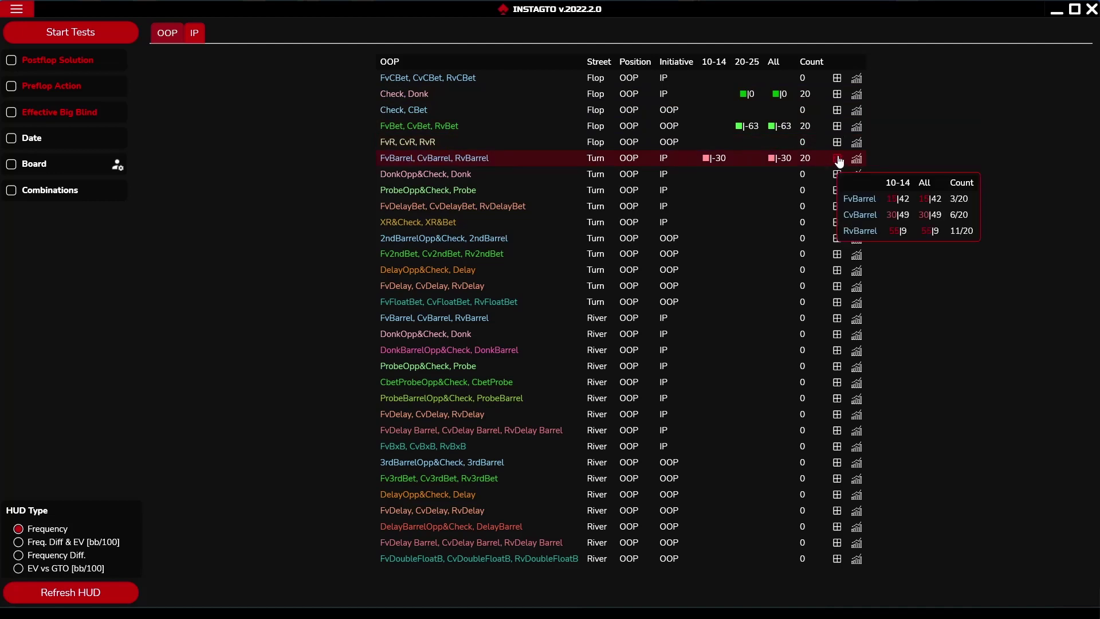
left_click(194, 35)
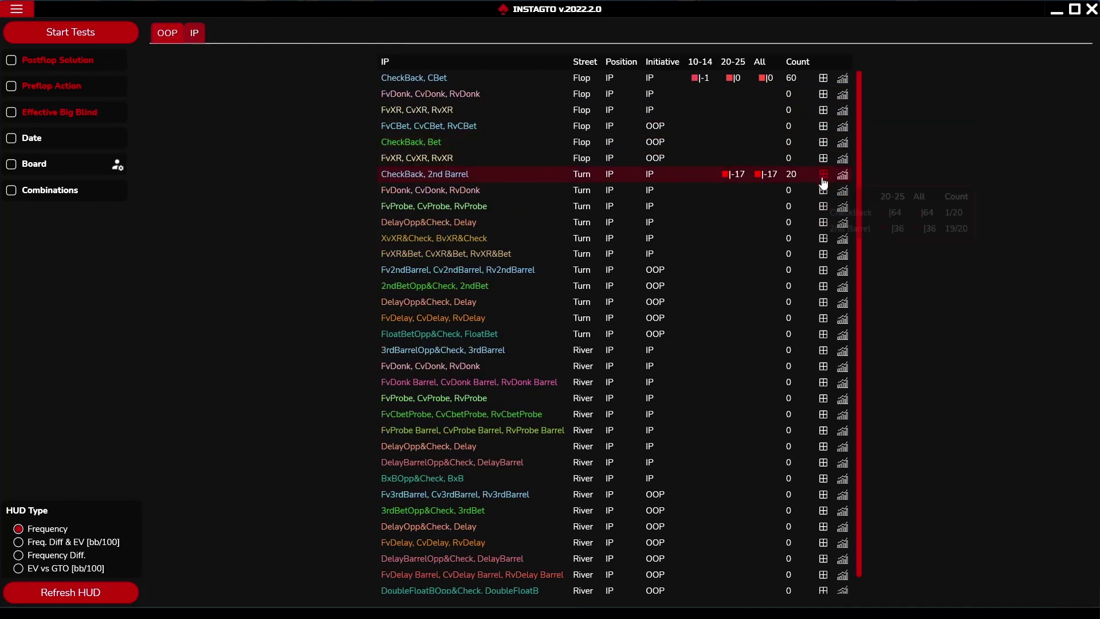
mouse_move(823, 180)
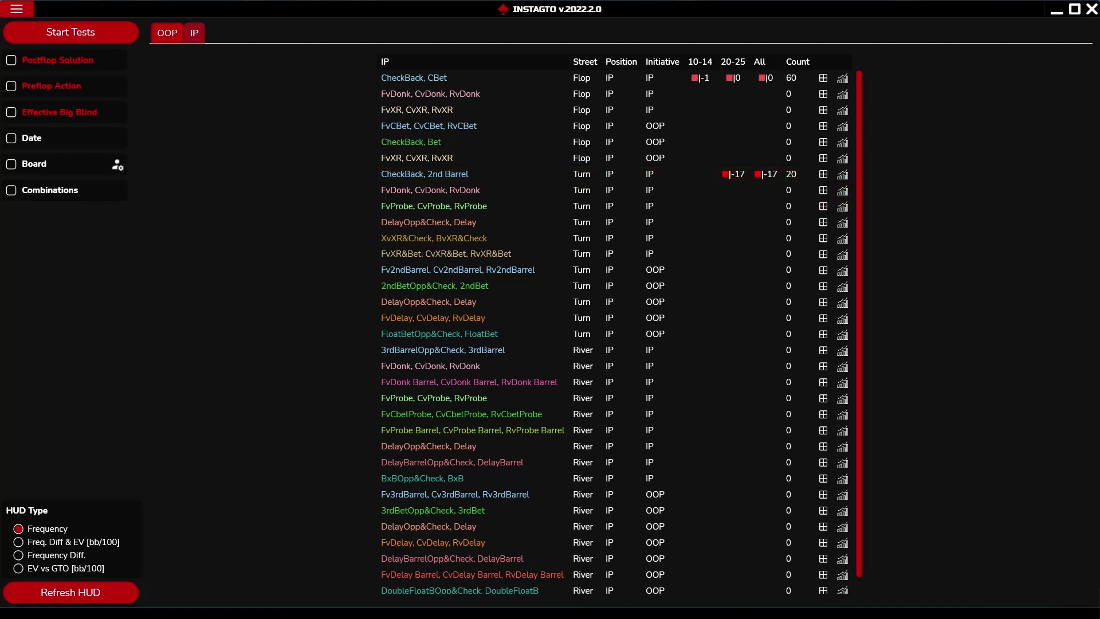
left_click(11, 10)
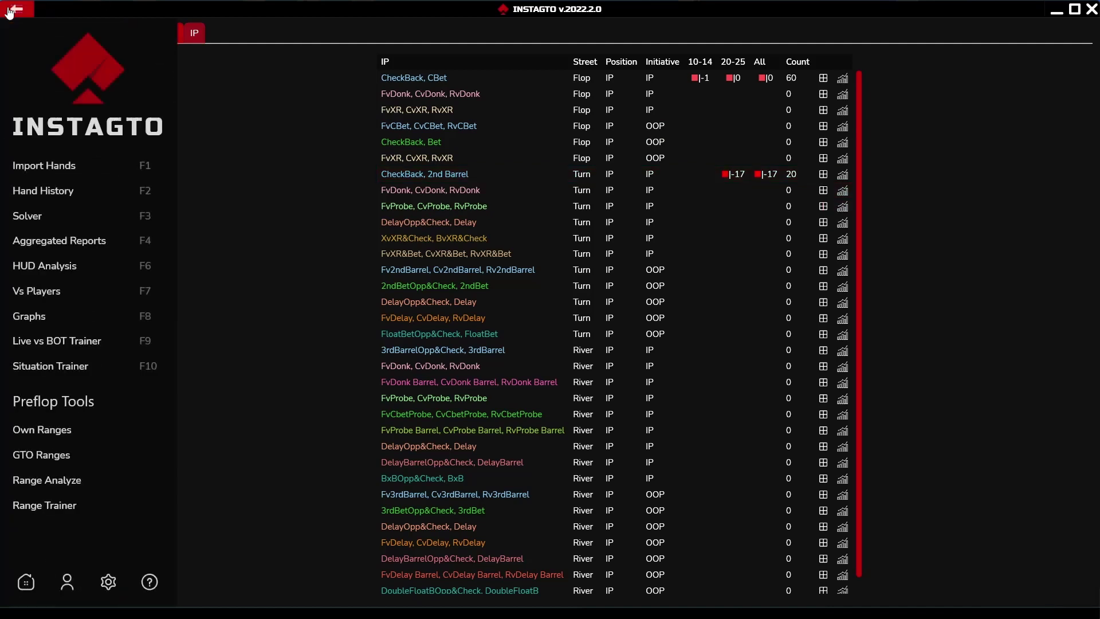
Go to the Live vs BOT Trainer, leaving Postflop Solution and Effective Big Blind filters off.
left_click(32, 340)
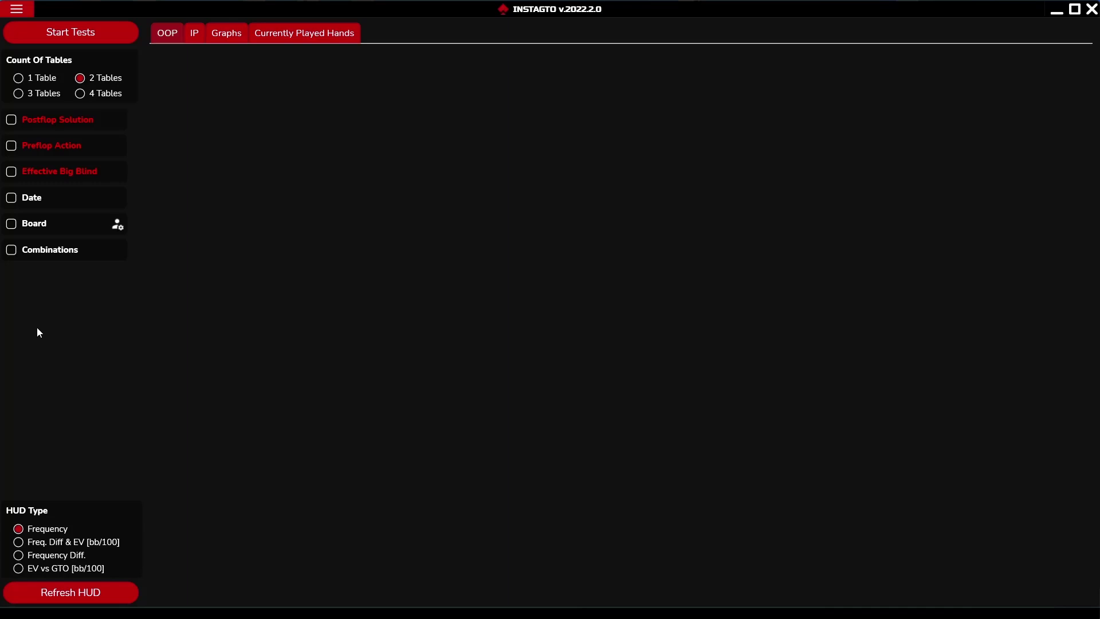
left_click(58, 123)
left_click(57, 128)
left_click(43, 175)
left_click(43, 180)
Set Count Of Tables to 4 Tables.
left_click(107, 99)
left_click(39, 100)
left_click(79, 80)
left_click(80, 95)
Start the four-table session and play the opening actions: all-in, calls, checks, bets of 7, 2.5 and 9.
left_click(98, 41)
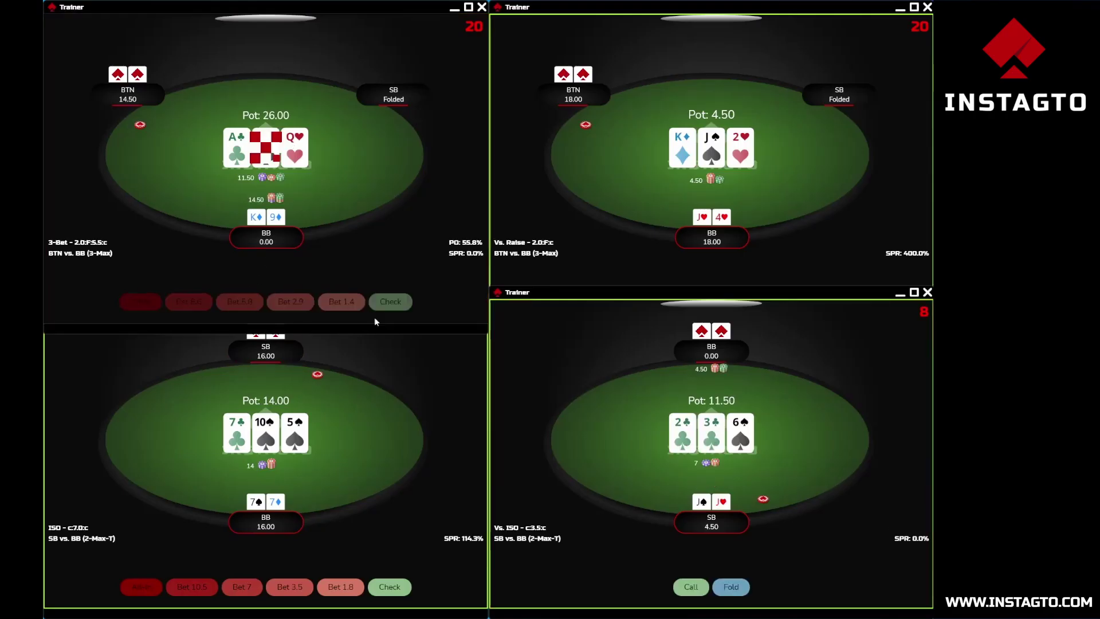
left_click(663, 302)
left_click(691, 586)
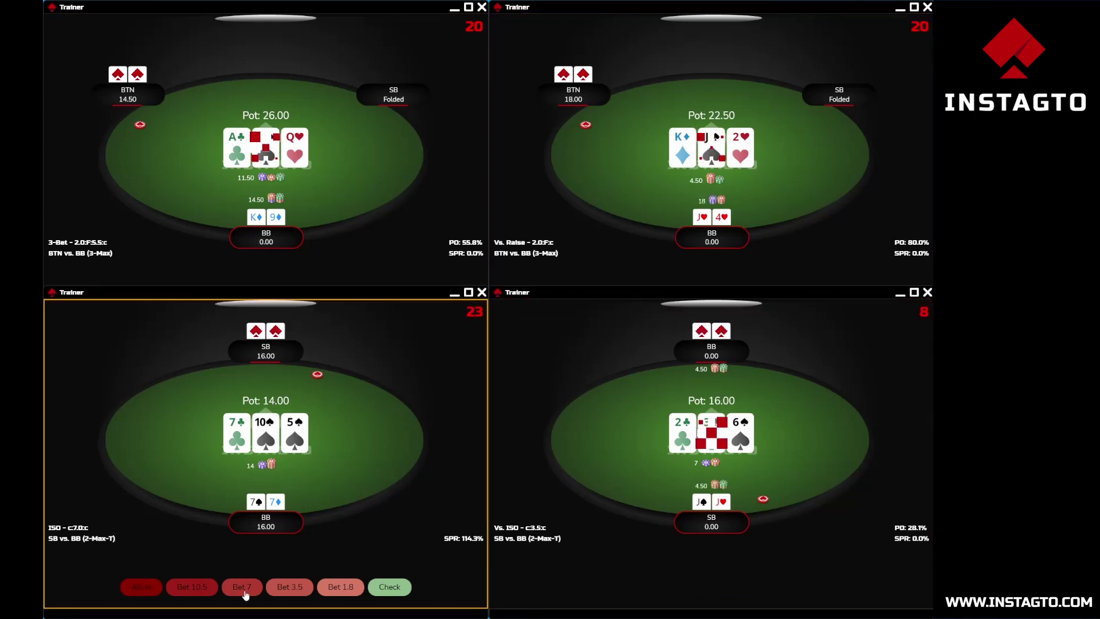
left_click(245, 595)
left_click(788, 275)
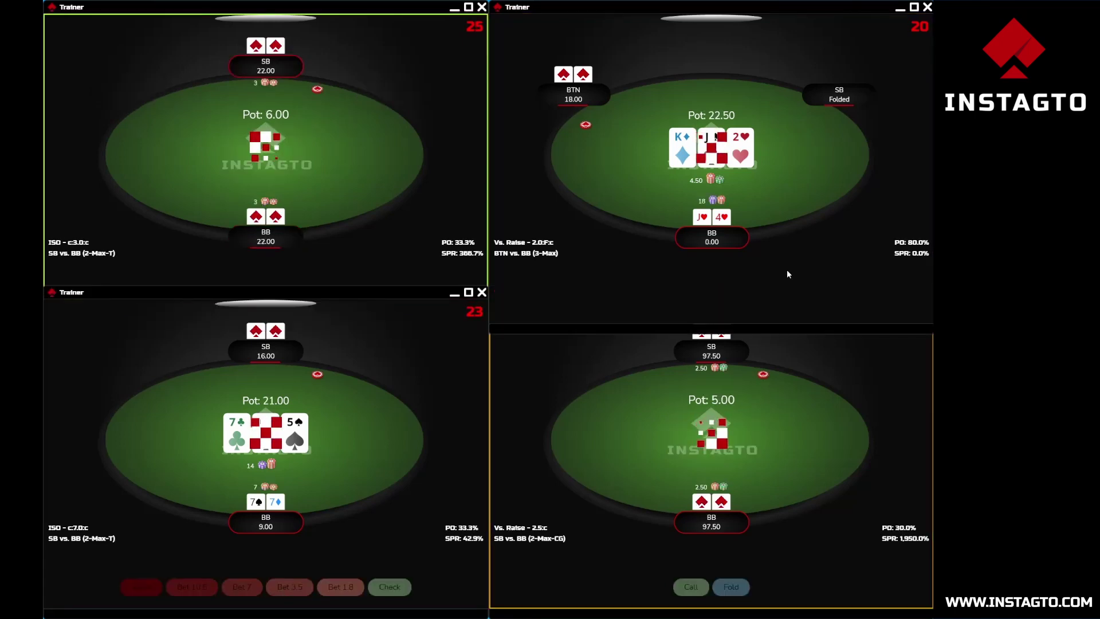
left_click(403, 308)
left_click(240, 588)
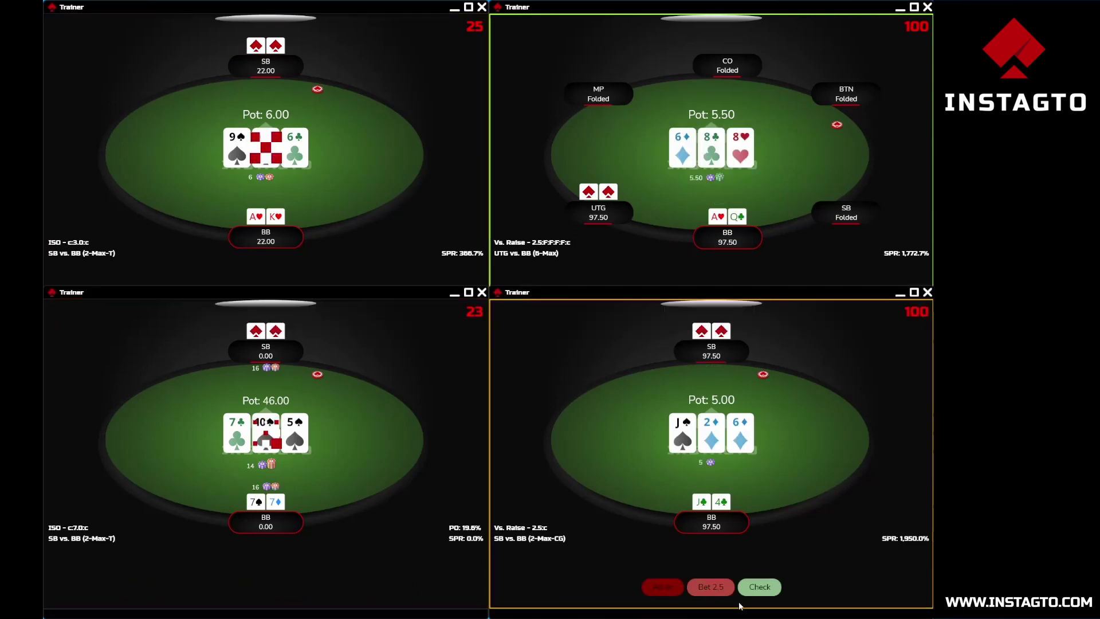
left_click(711, 587)
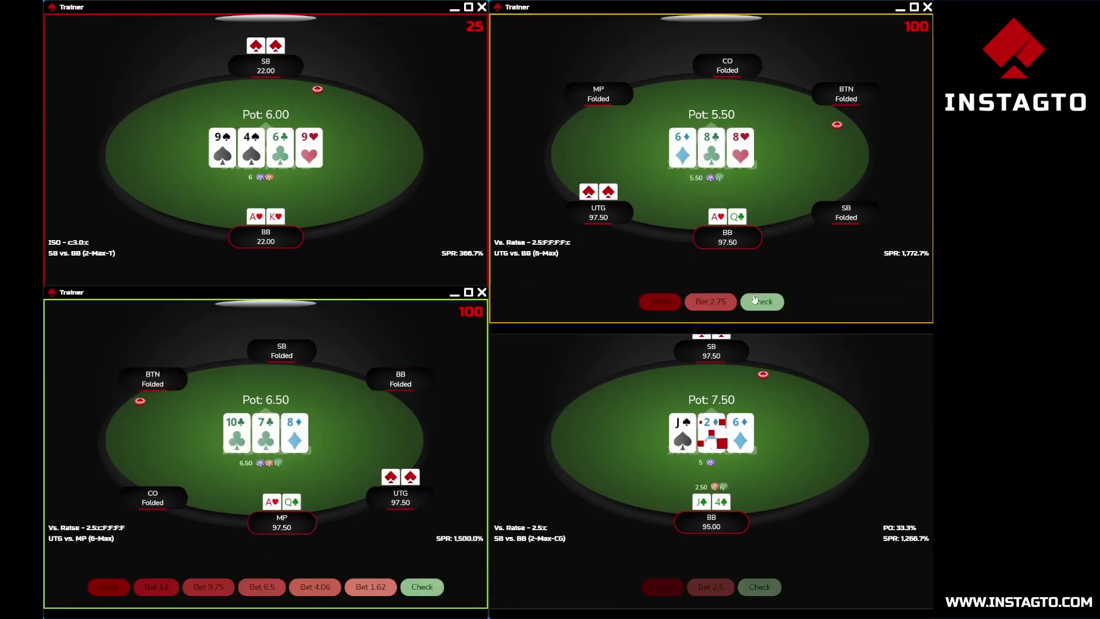
left_click(755, 298)
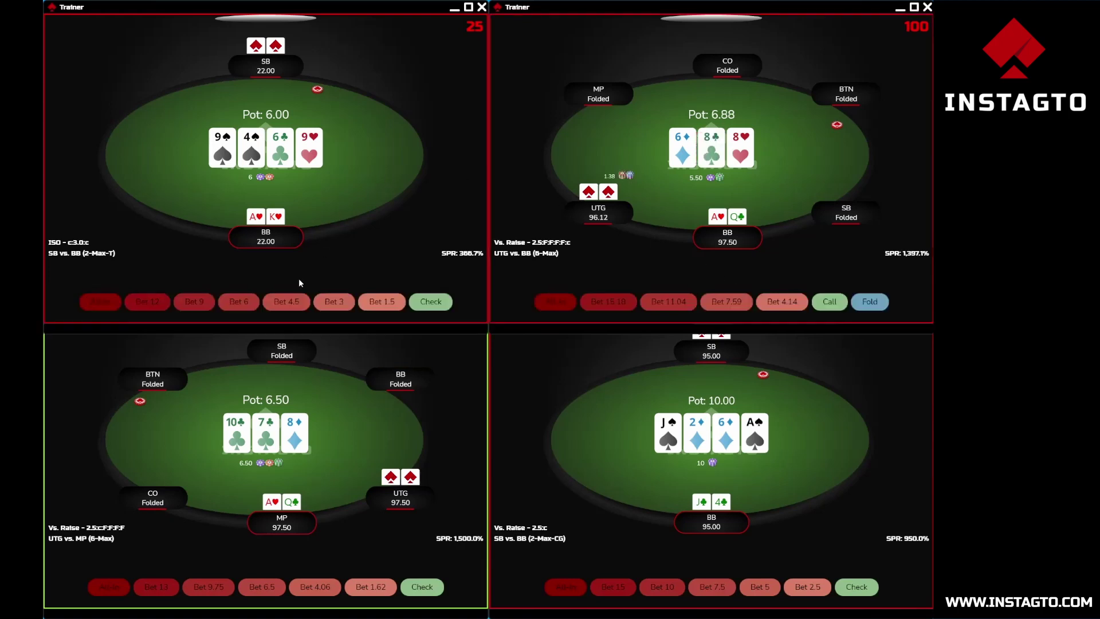
left_click(194, 299)
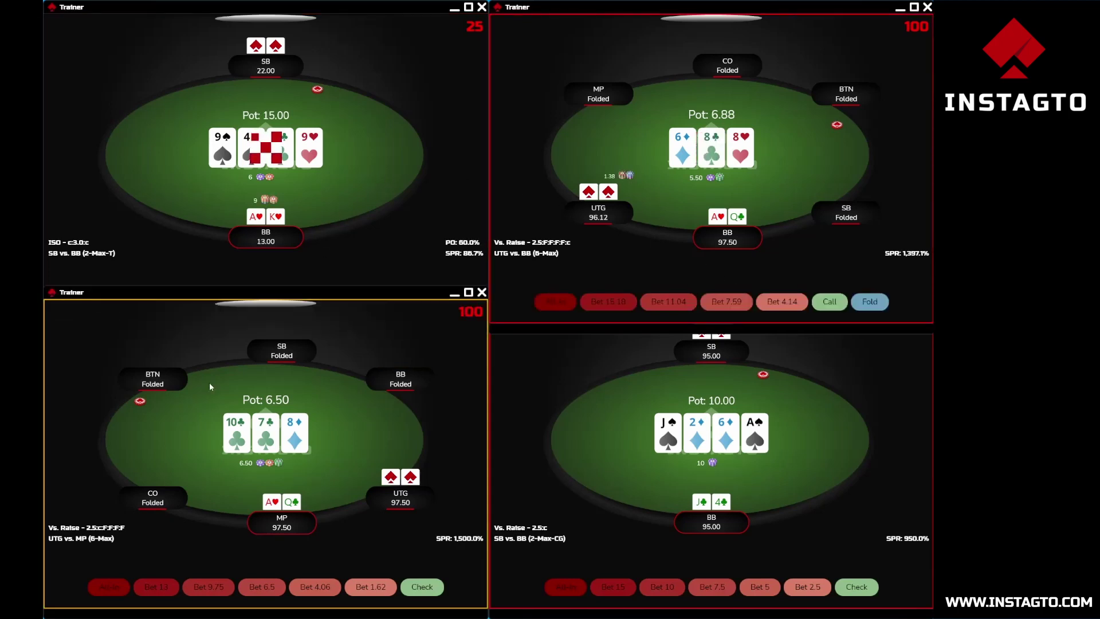
Play out all four tables with bets from 1.38 to 15.18 and all-ins until the last hand ends.
left_click(493, 555)
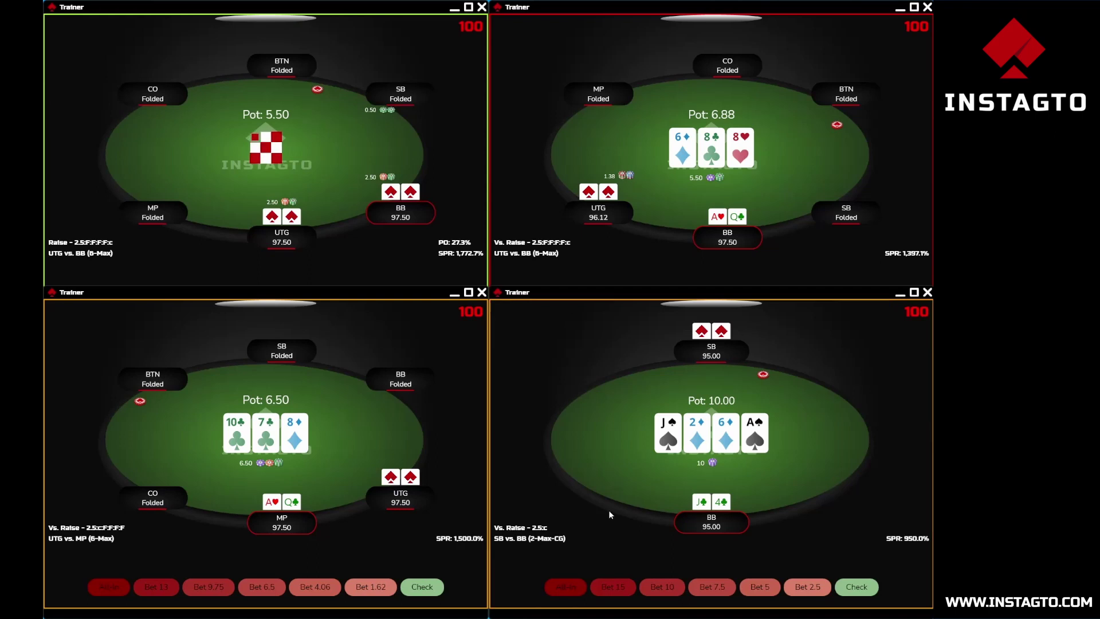
left_click(797, 595)
left_click(784, 301)
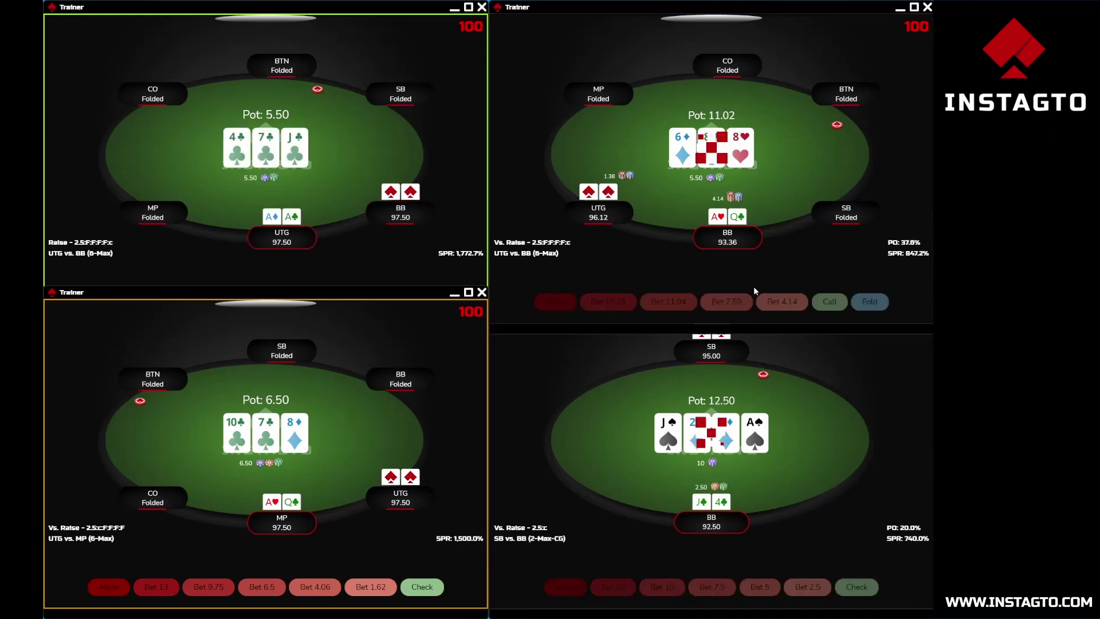
left_click(342, 303)
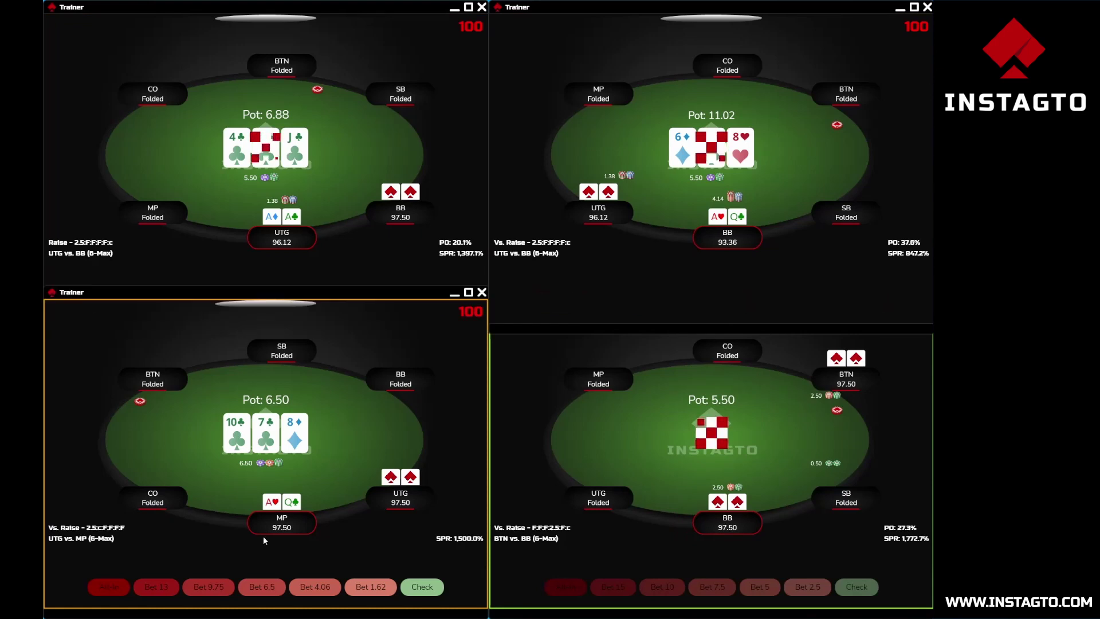
left_click(259, 587)
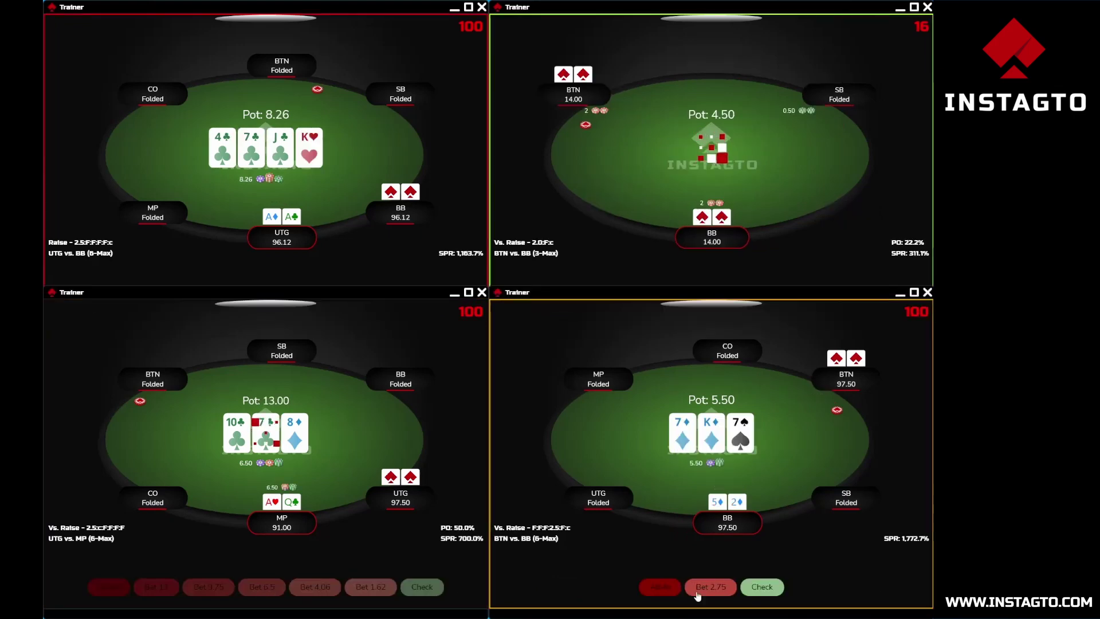
left_click(762, 586)
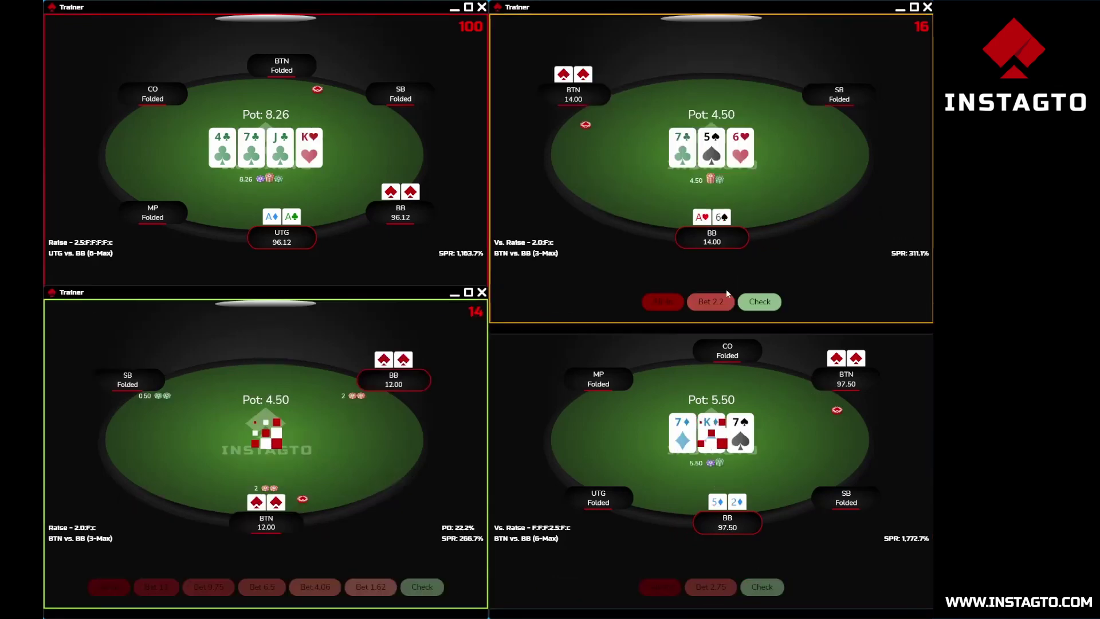
left_click(725, 300)
left_click(209, 302)
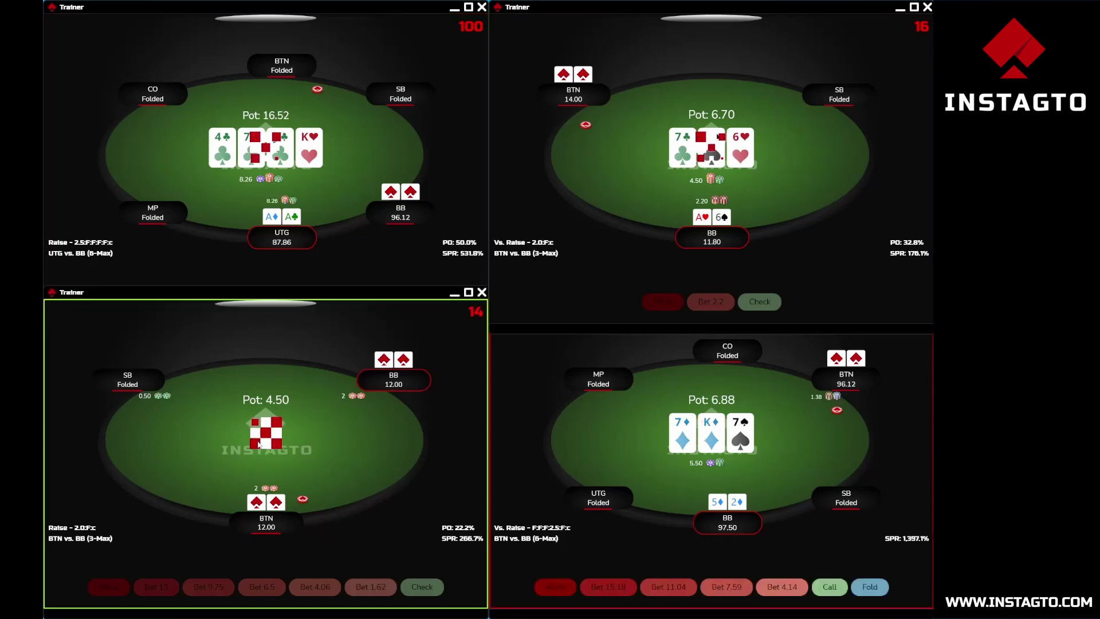
left_click(609, 587)
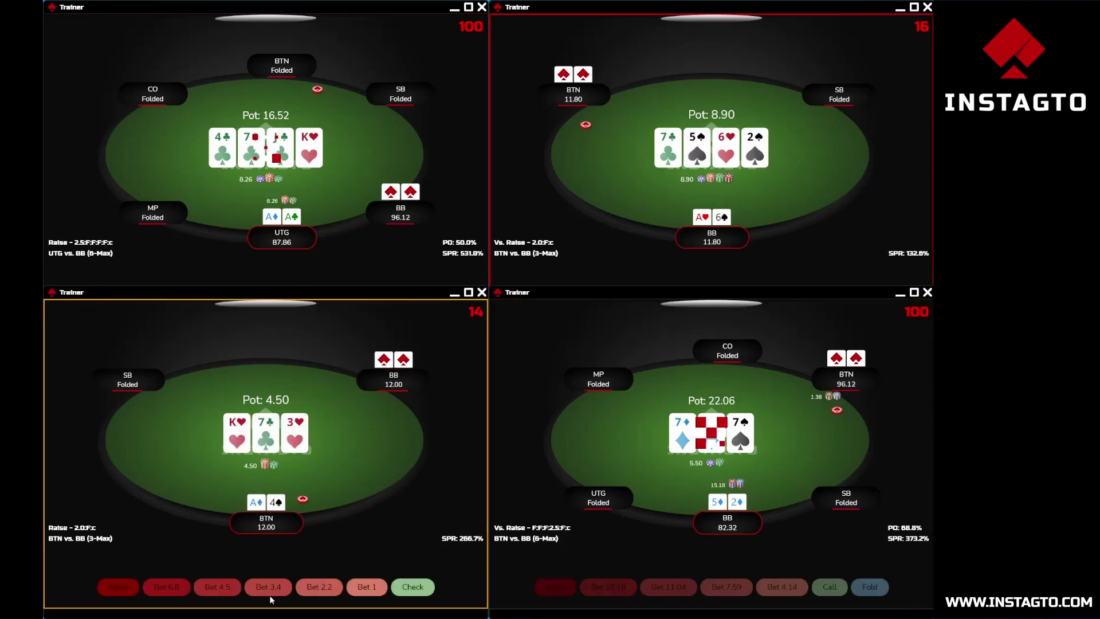
left_click(163, 587)
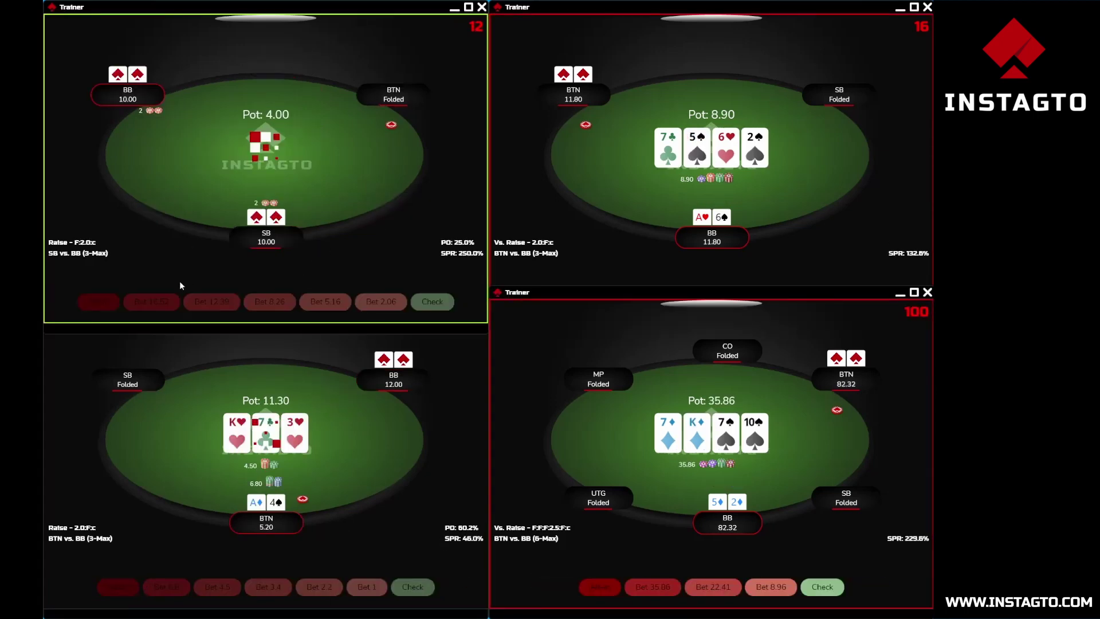
left_click(616, 302)
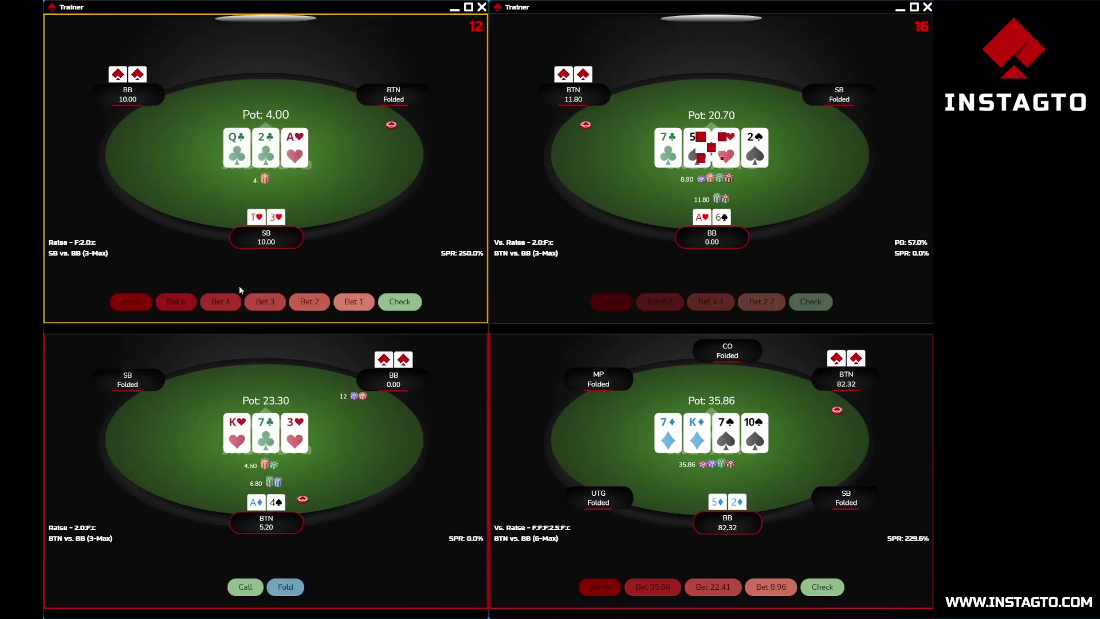
left_click(148, 302)
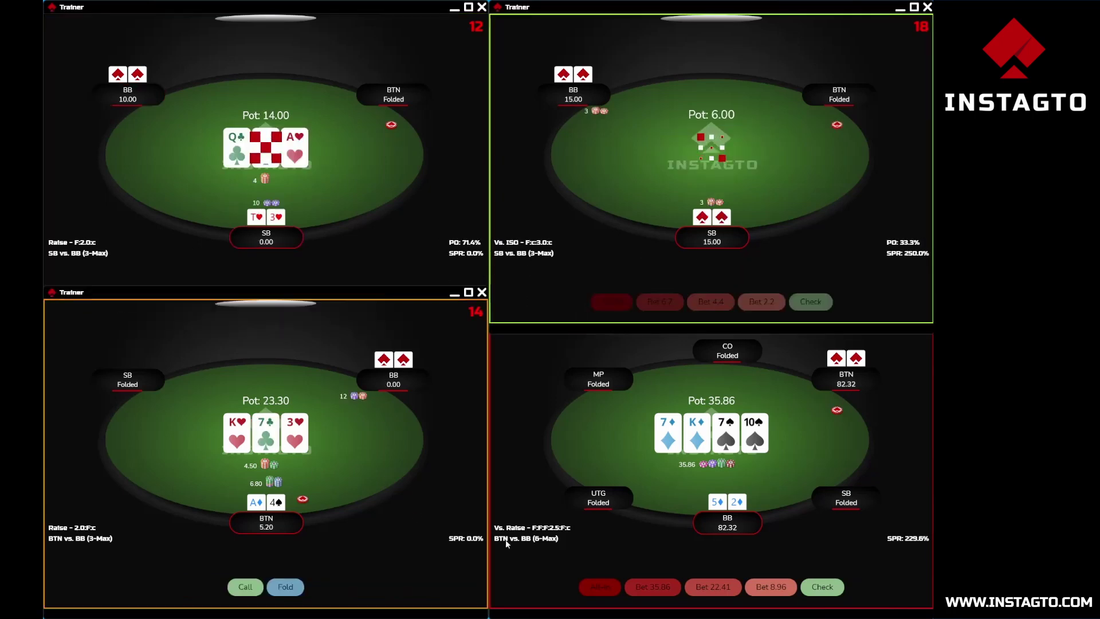
left_click(600, 587)
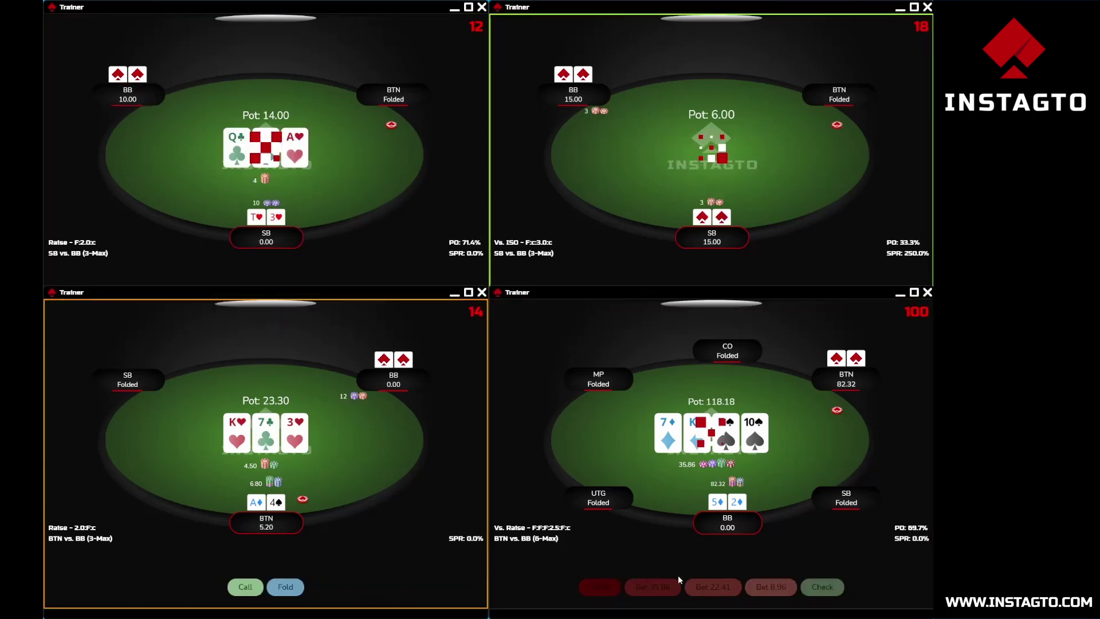
left_click(230, 588)
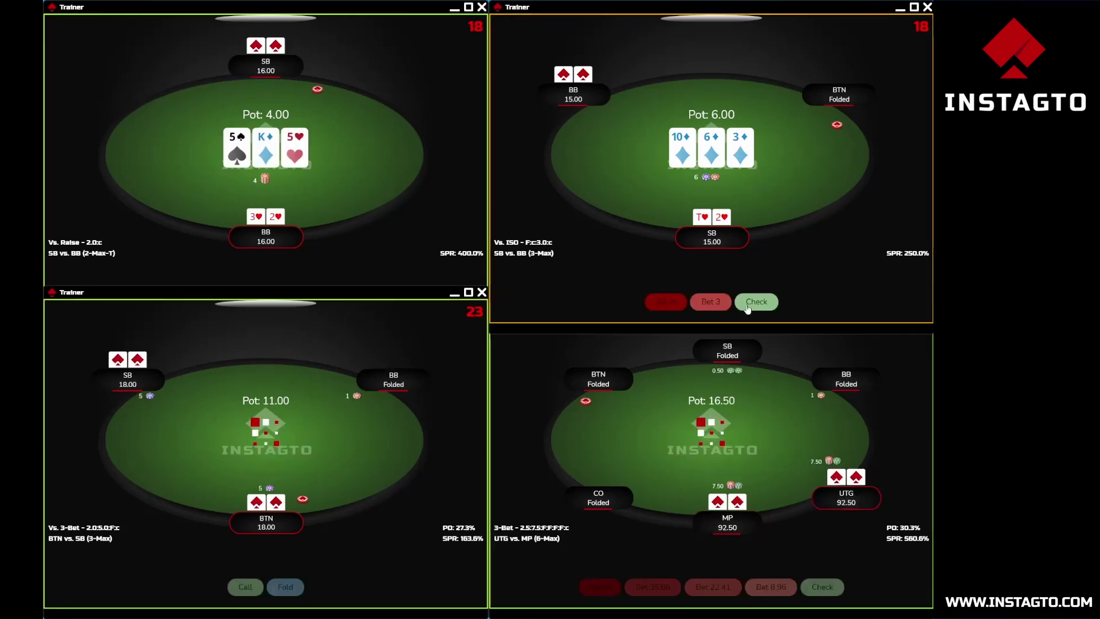
left_click(748, 308)
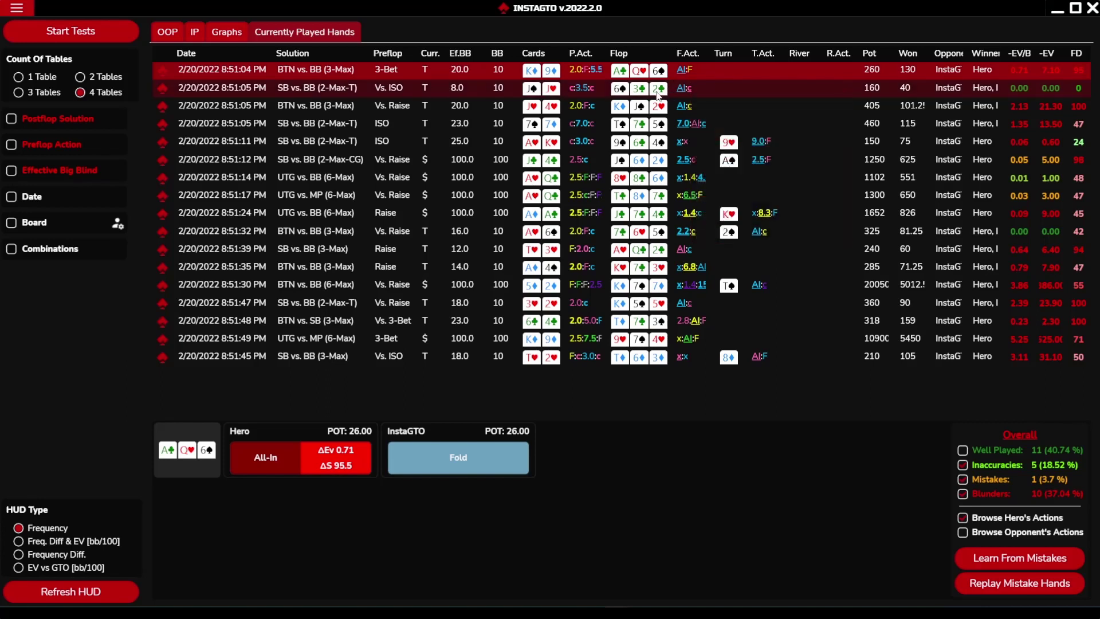
Browse the played hands, review OOP and IP session stats (Defense Preflop 56.9 over 13), then open navigation.
key("Down")
key("Down")
key("Down")
key("Down")
key("Down")
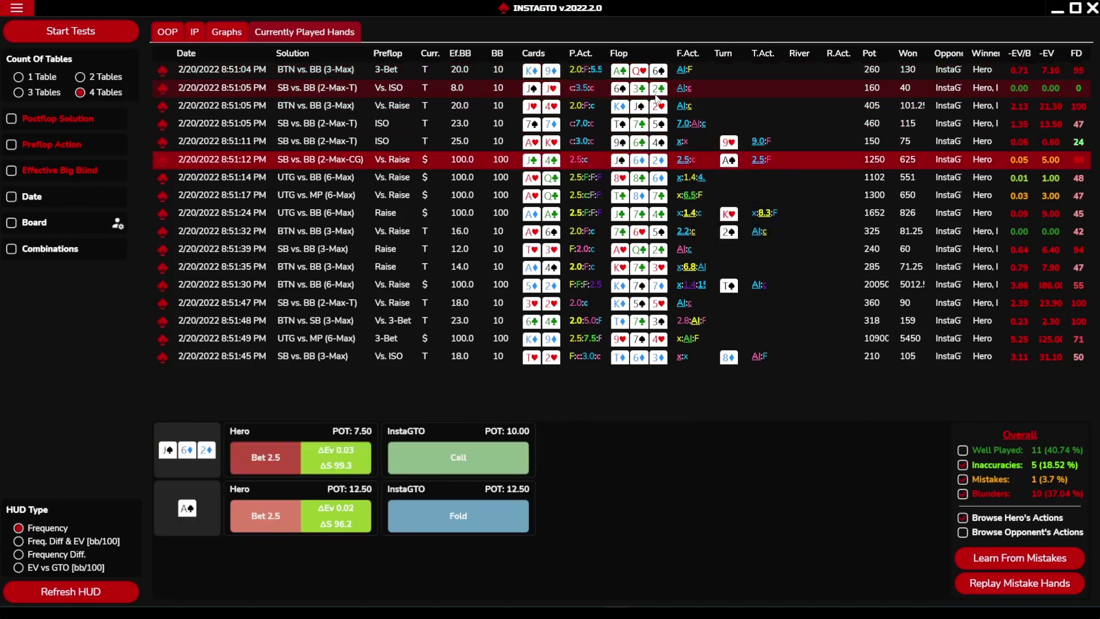
key("Up")
key("Up")
key("Up")
key("Up")
key("Up")
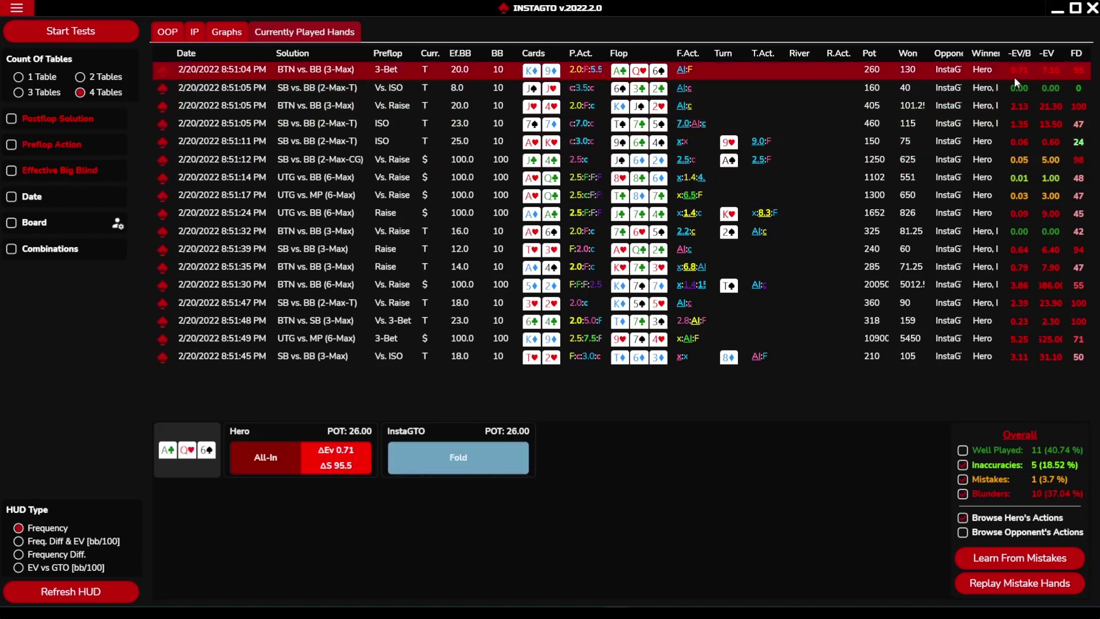
left_click(163, 37)
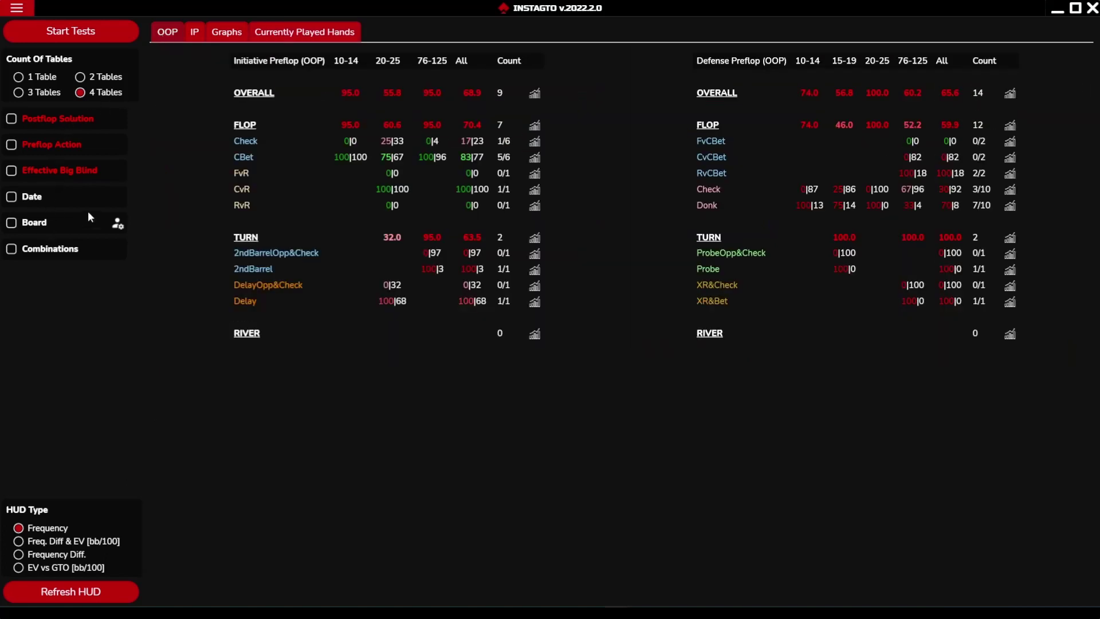
left_click(195, 34)
left_click(17, 7)
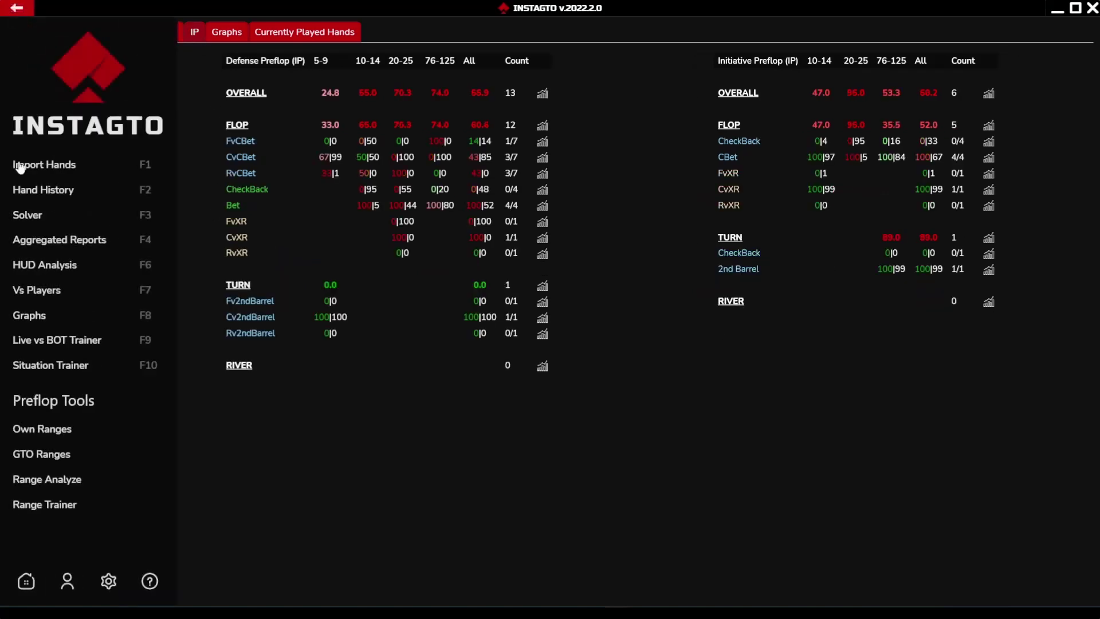
Return to the home screen with the News feed and version 2022.2.0 update log.
left_click(25, 581)
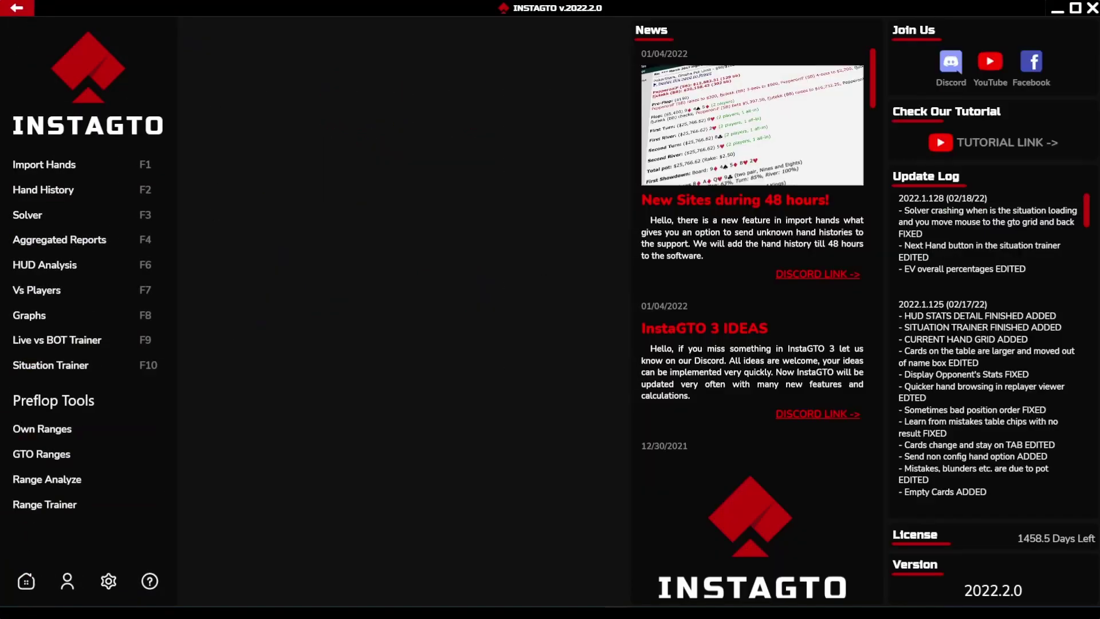